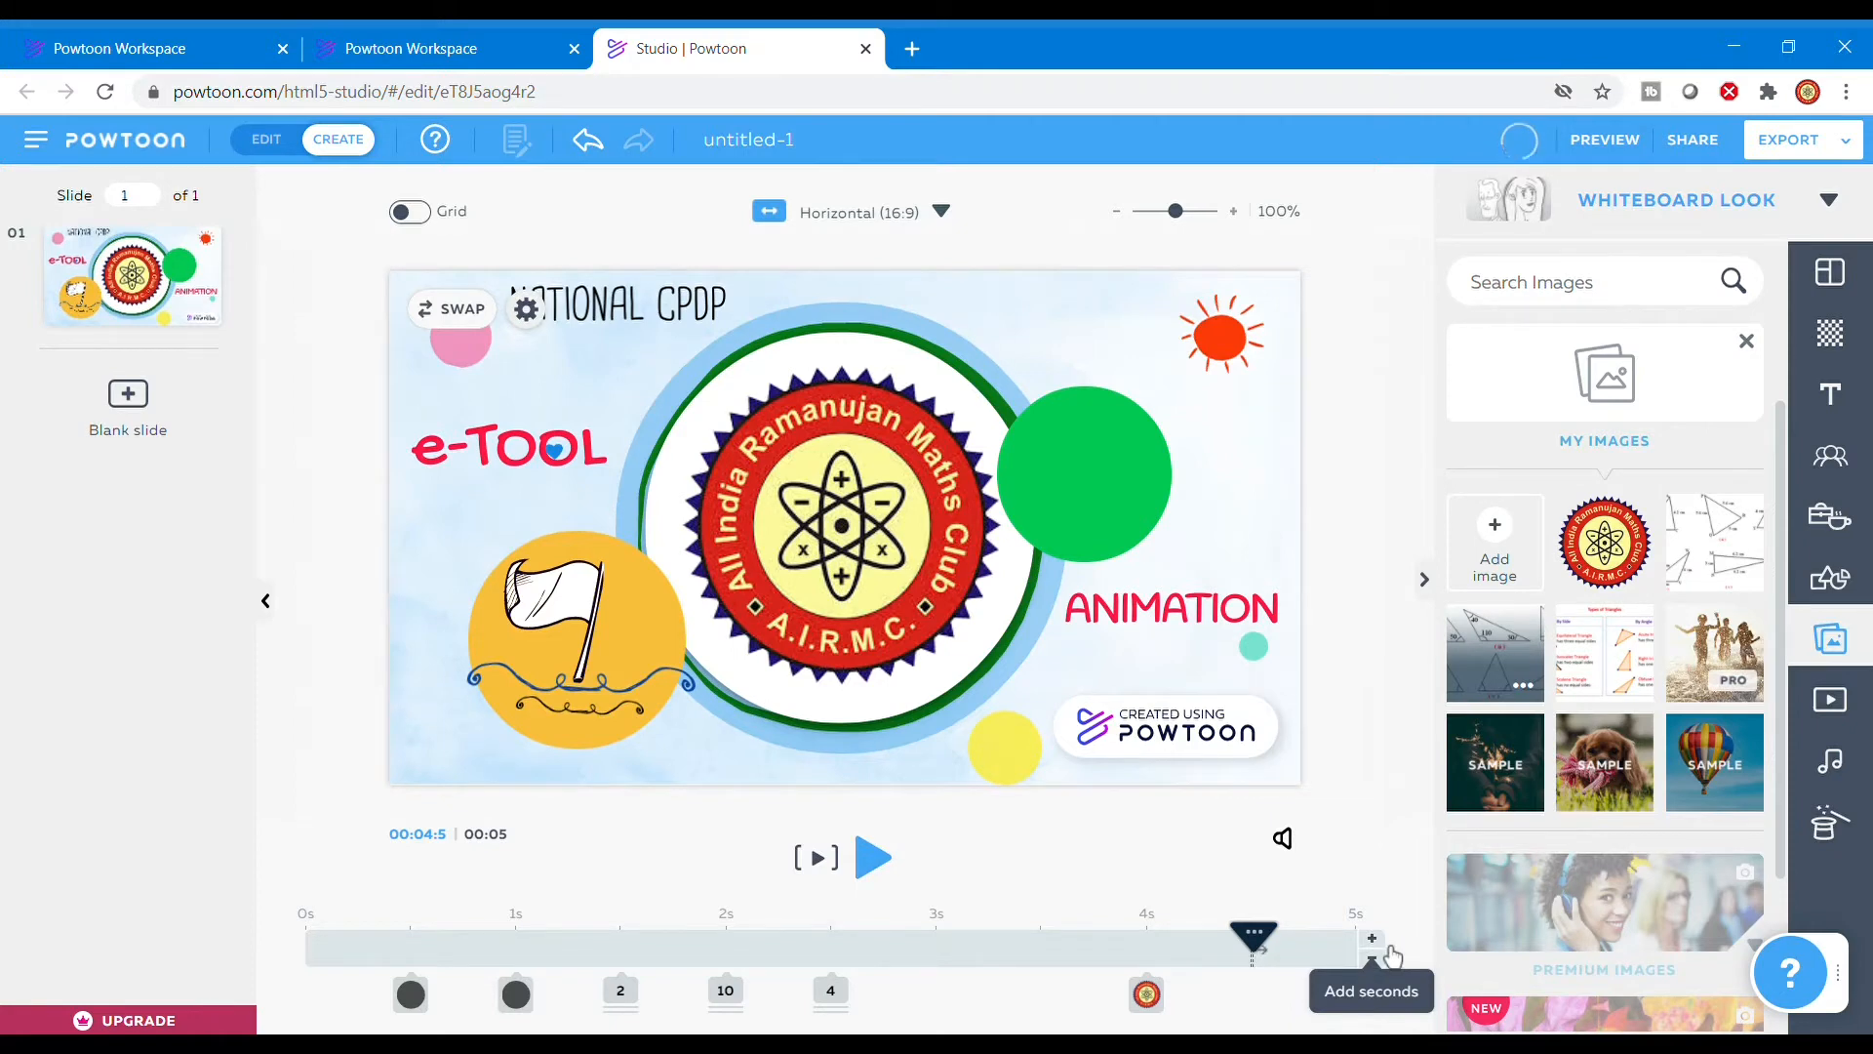
- Extend the slide's duration to 20 seconds
click(1393, 951)
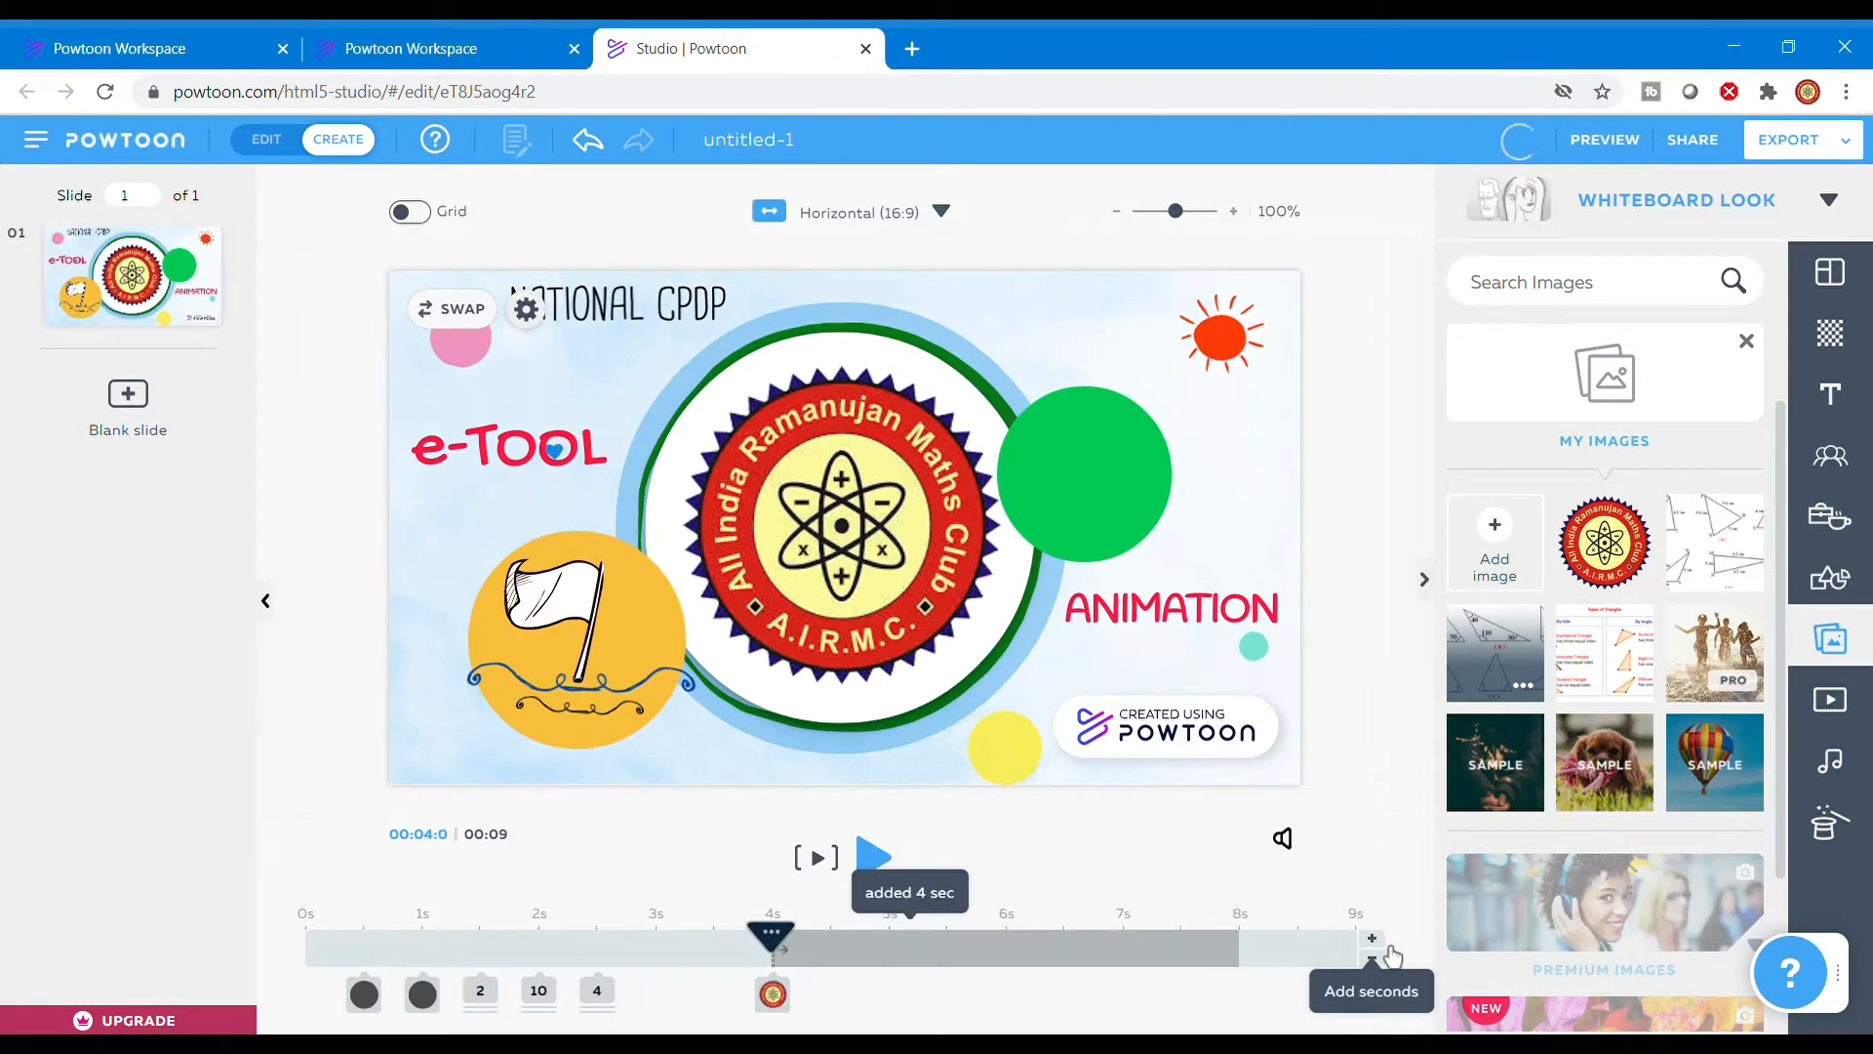
click(1387, 954)
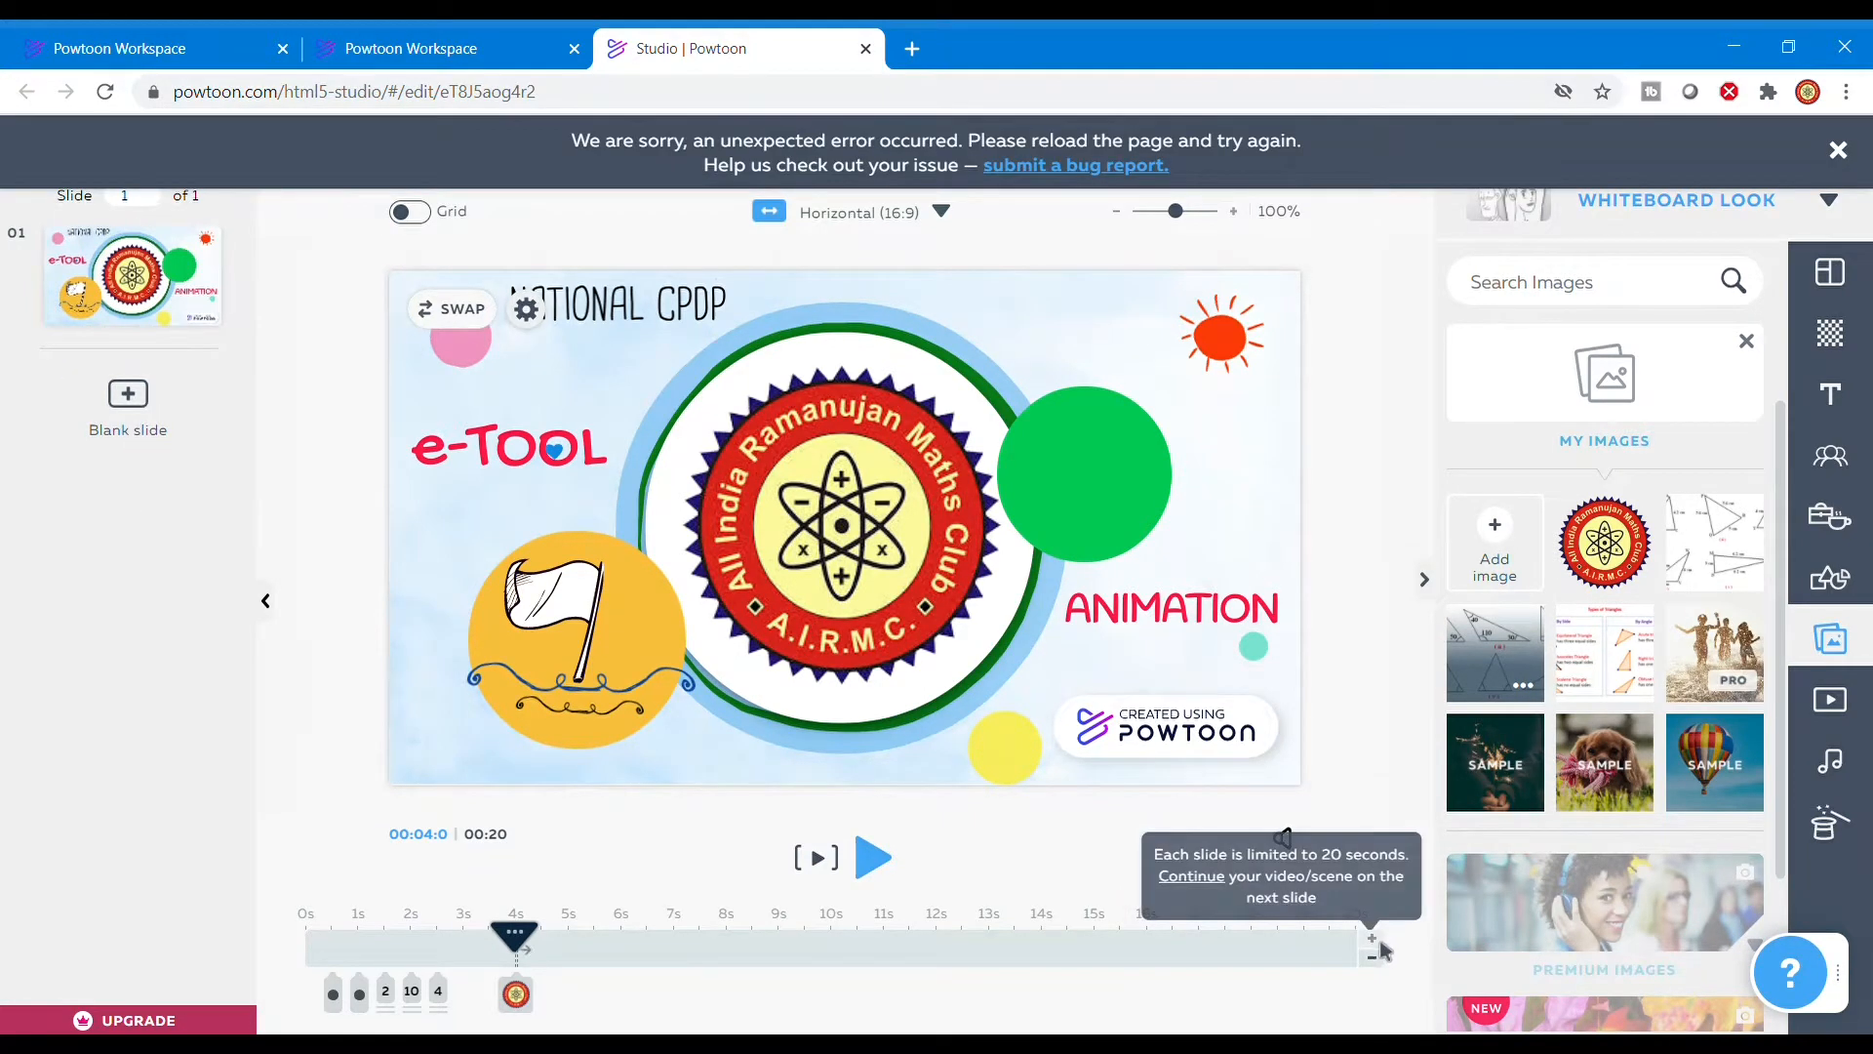
- Set the round maths club logo to enter at 0 seconds on the timeline
click(337, 995)
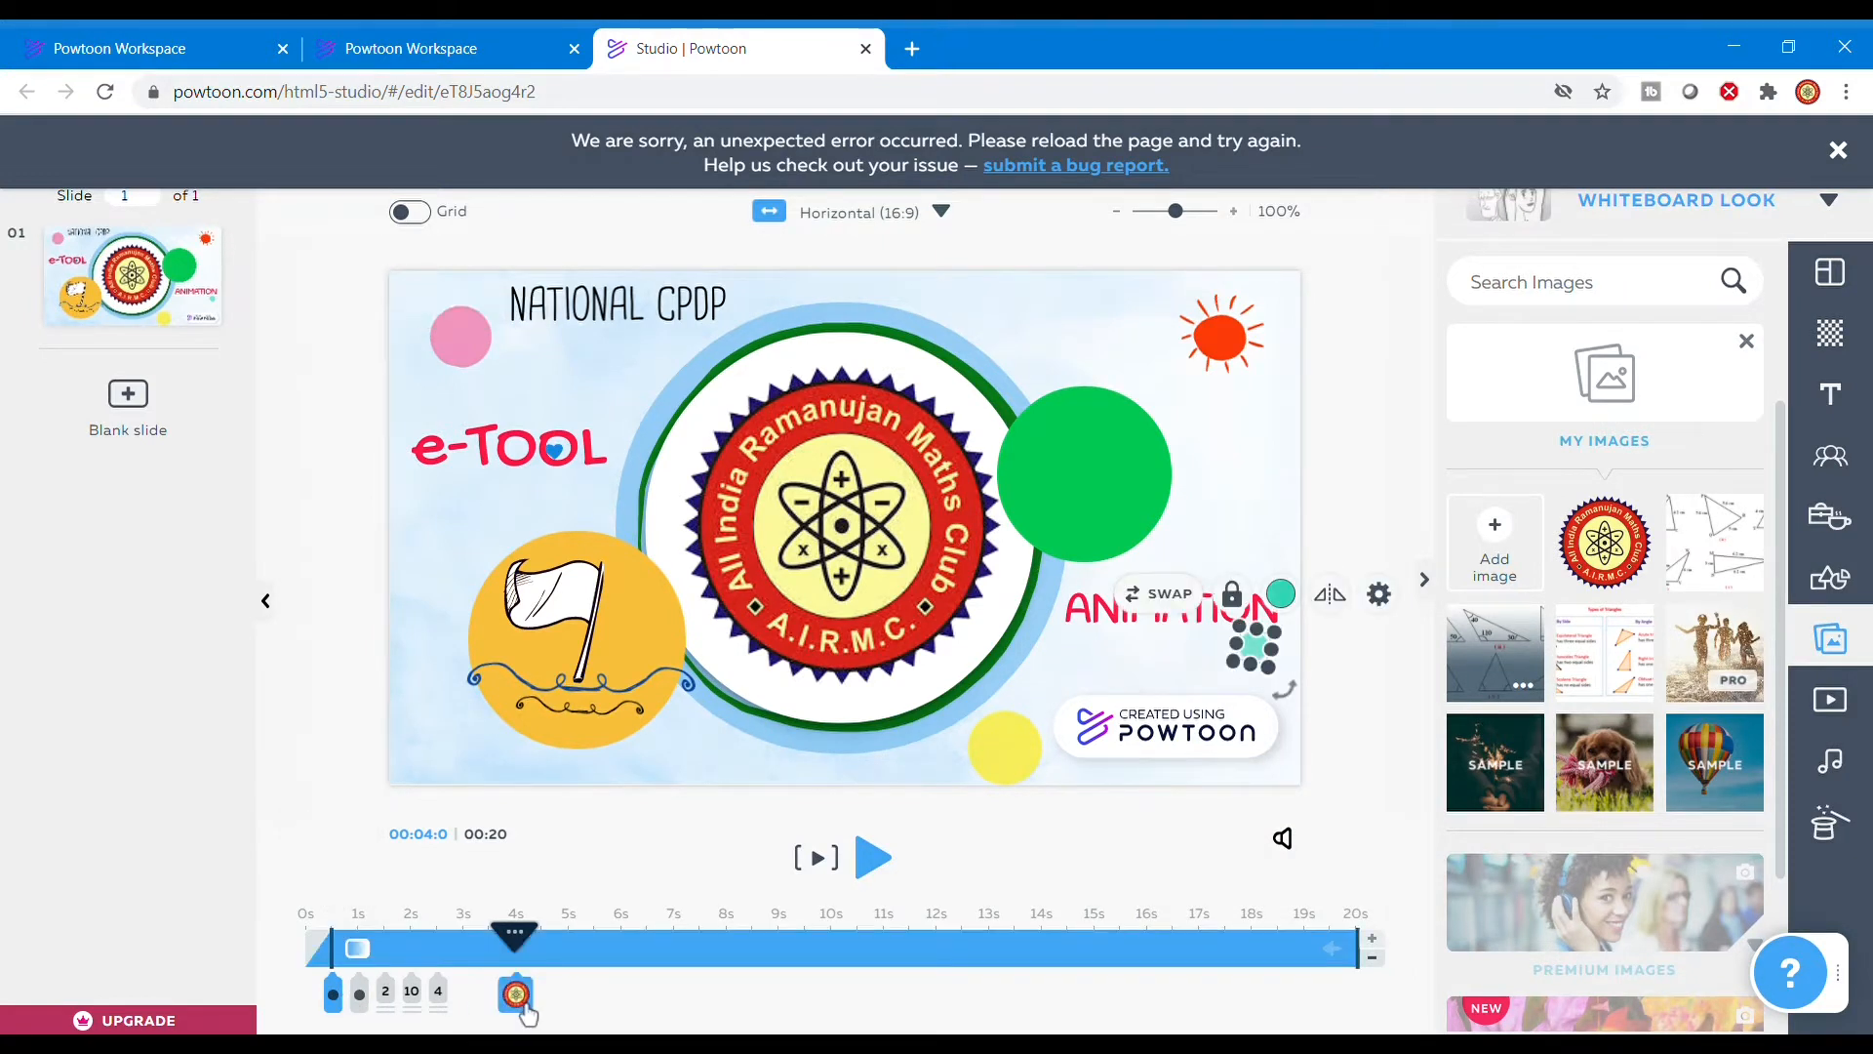
click(536, 990)
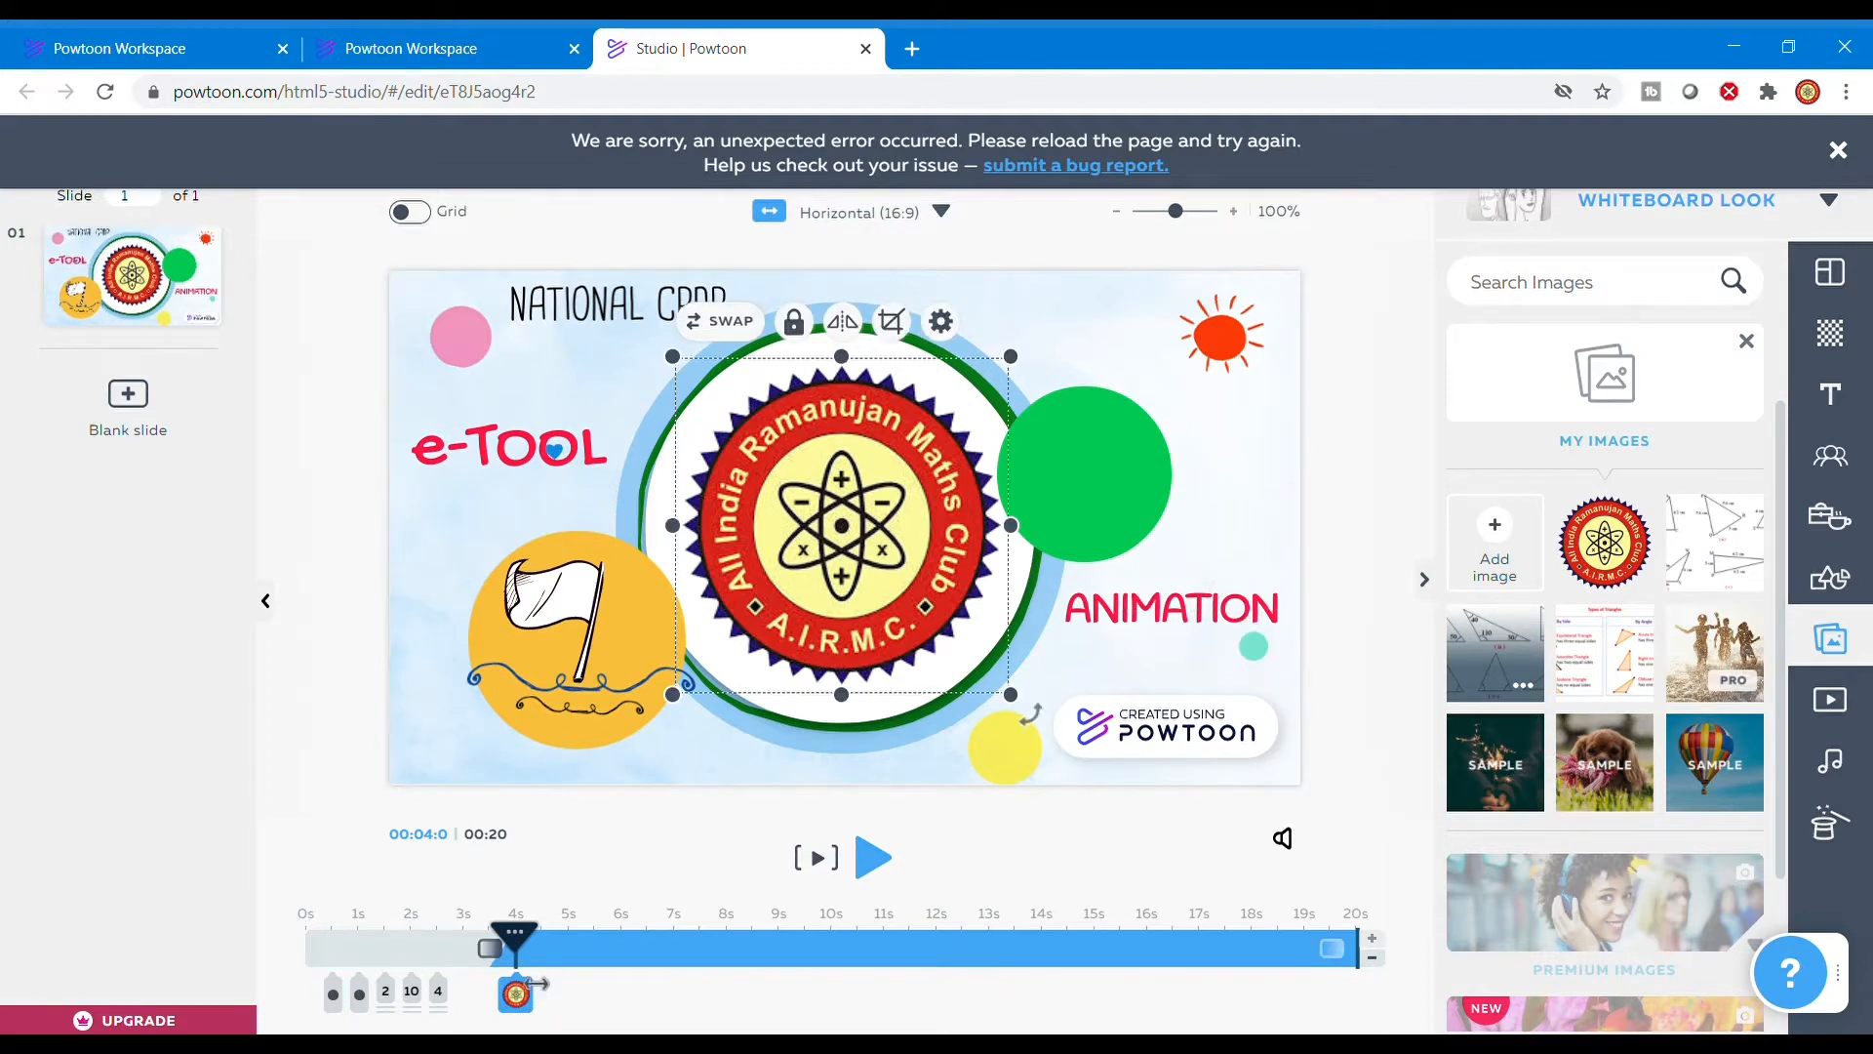
drag(537, 983, 328, 986)
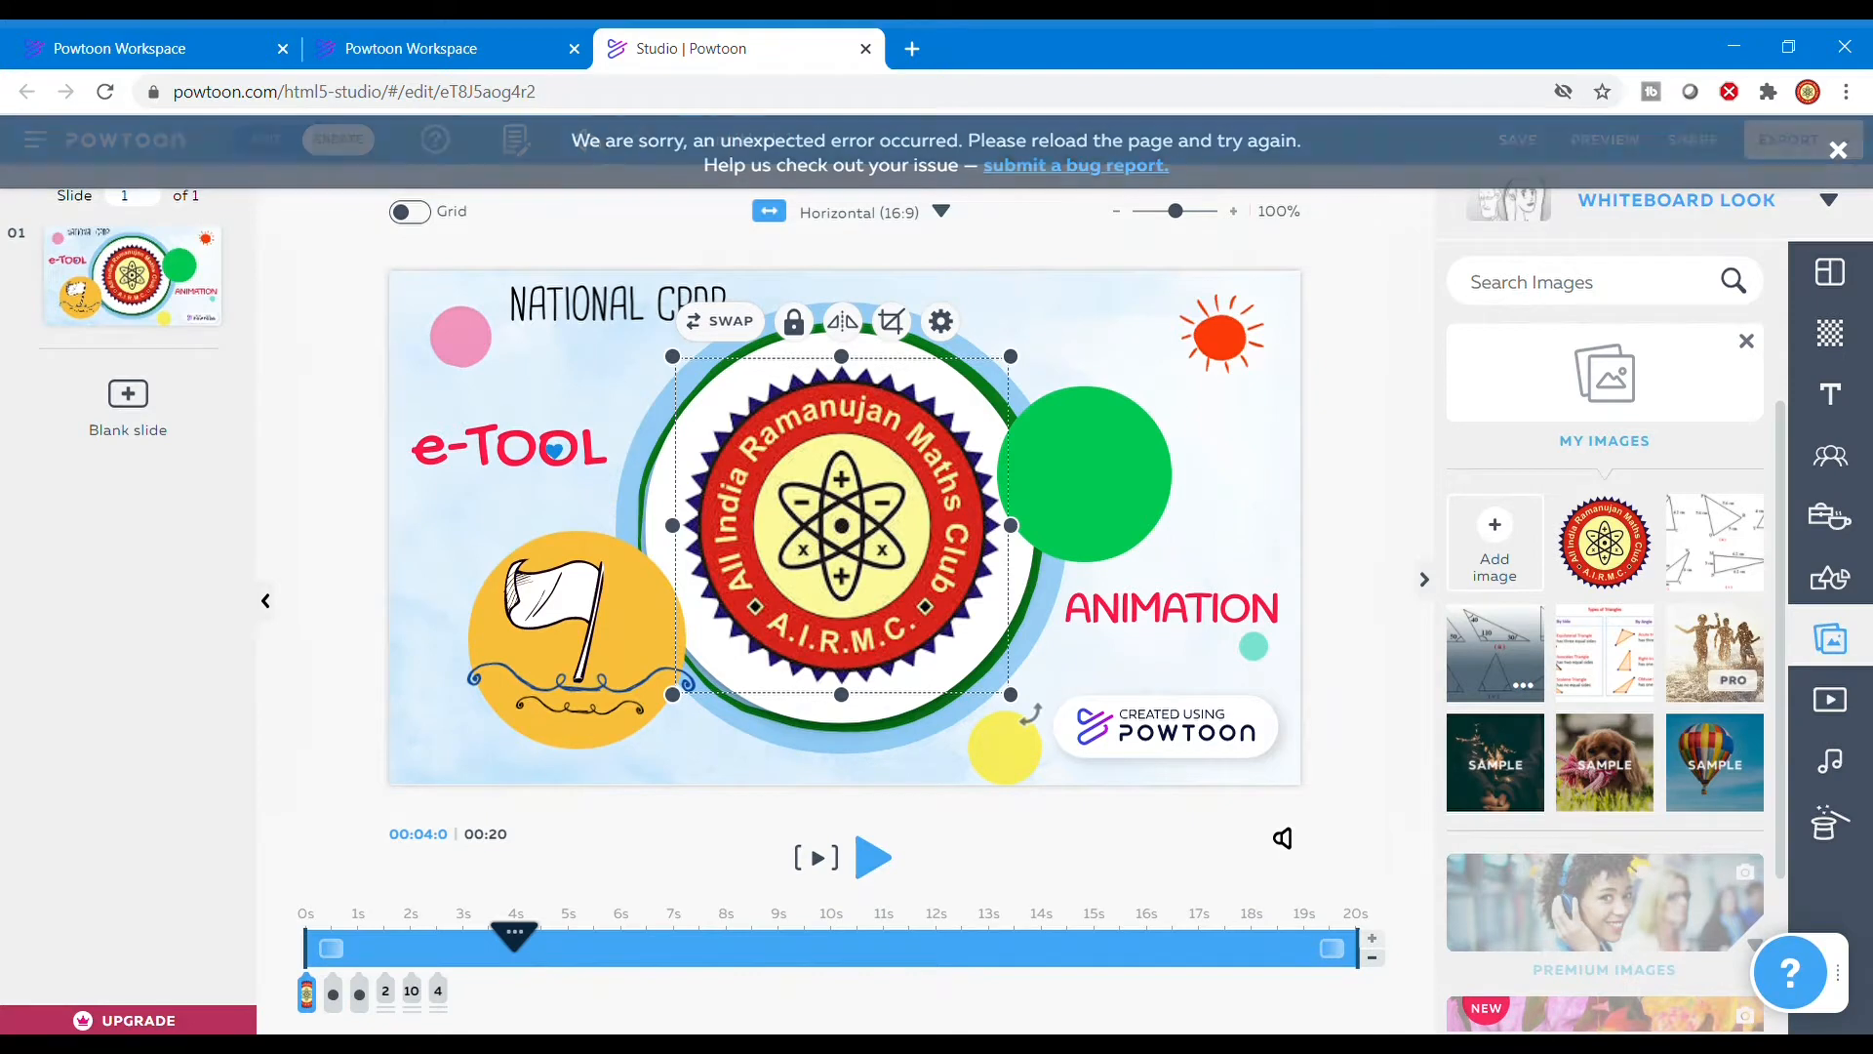
click(430, 561)
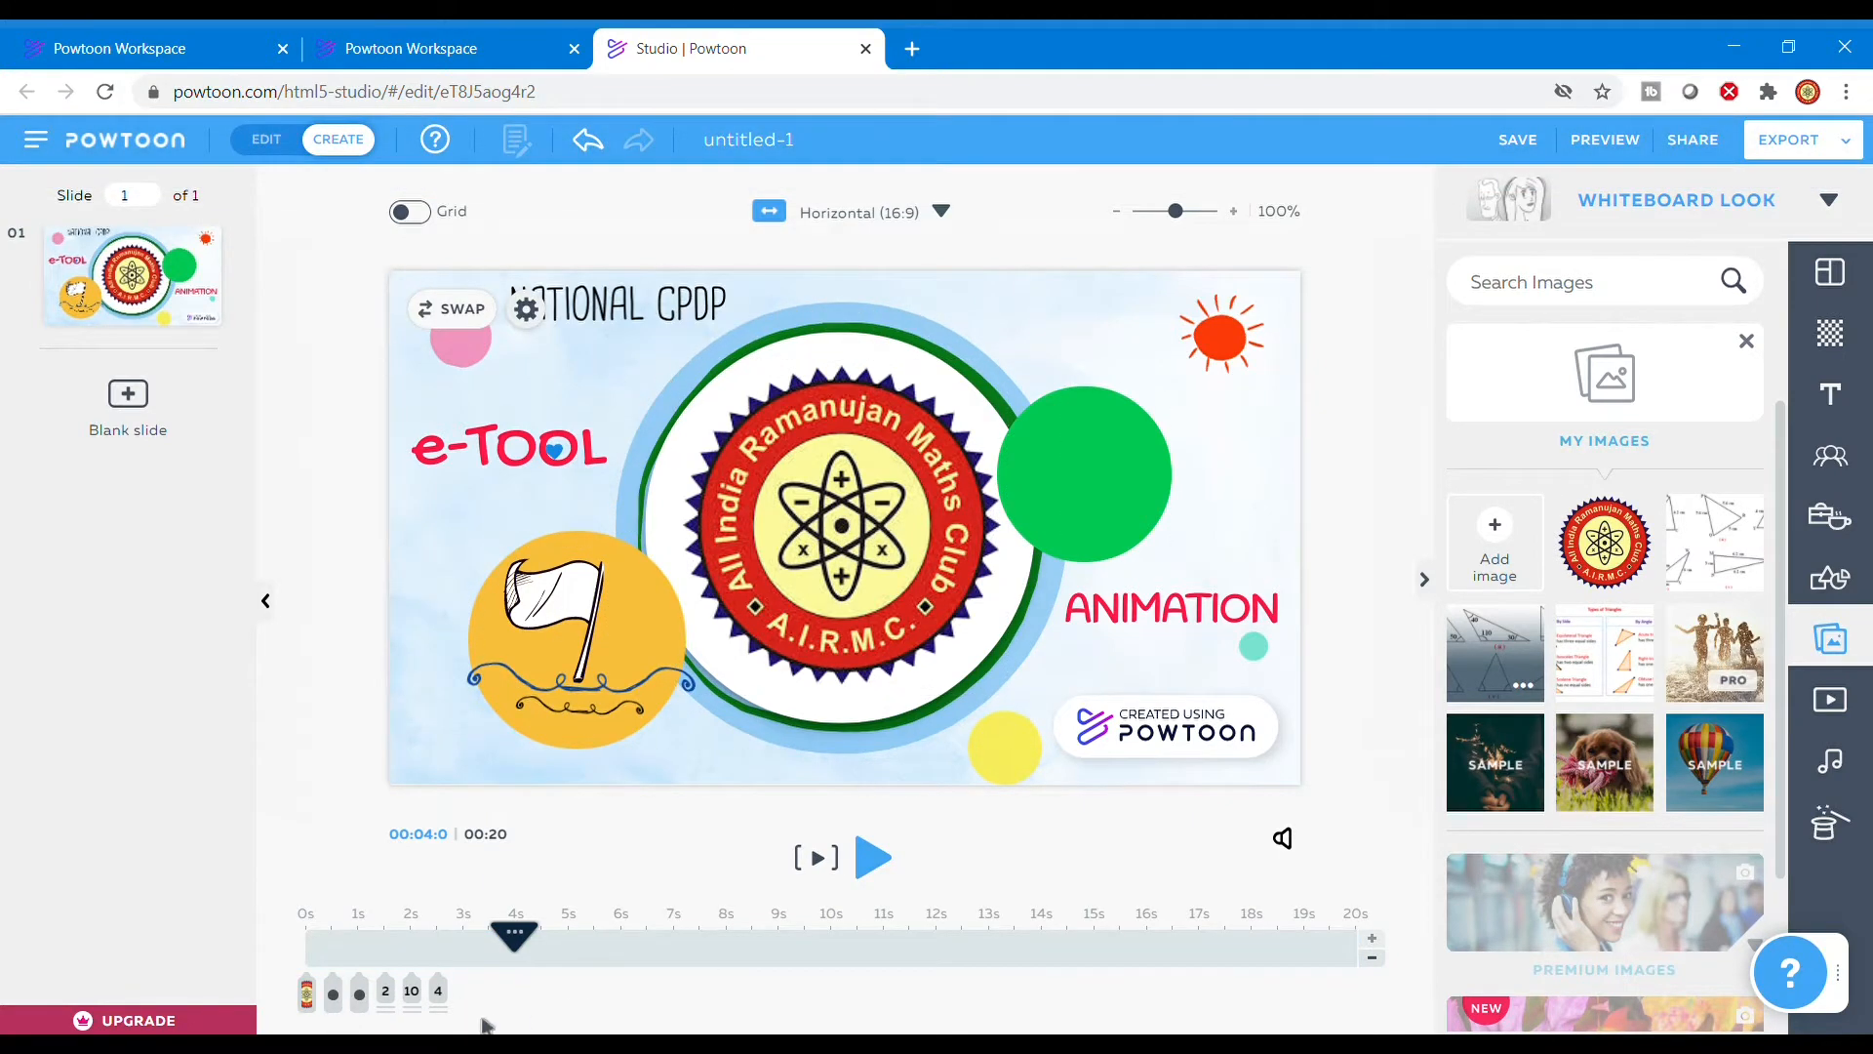
- Set the large green circle to enter at 7 seconds and move the playhead to the 20-second mark
click(347, 997)
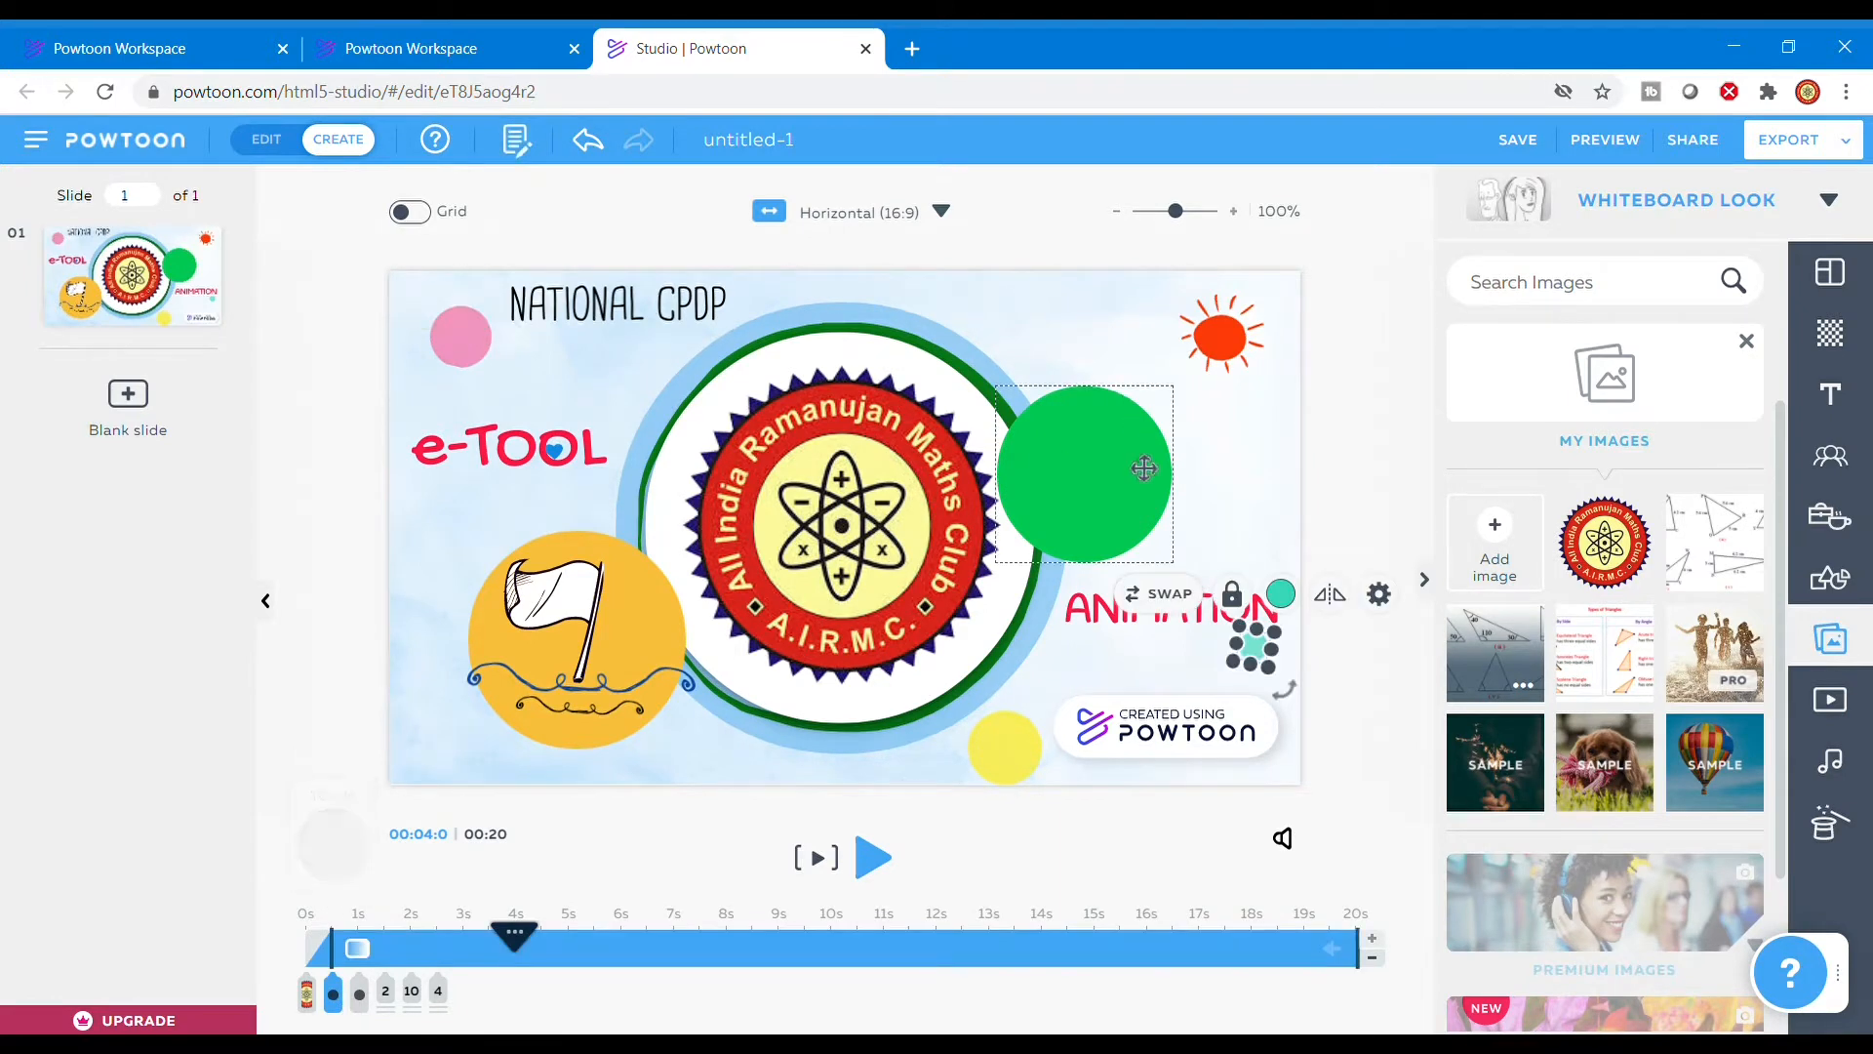
click(1097, 494)
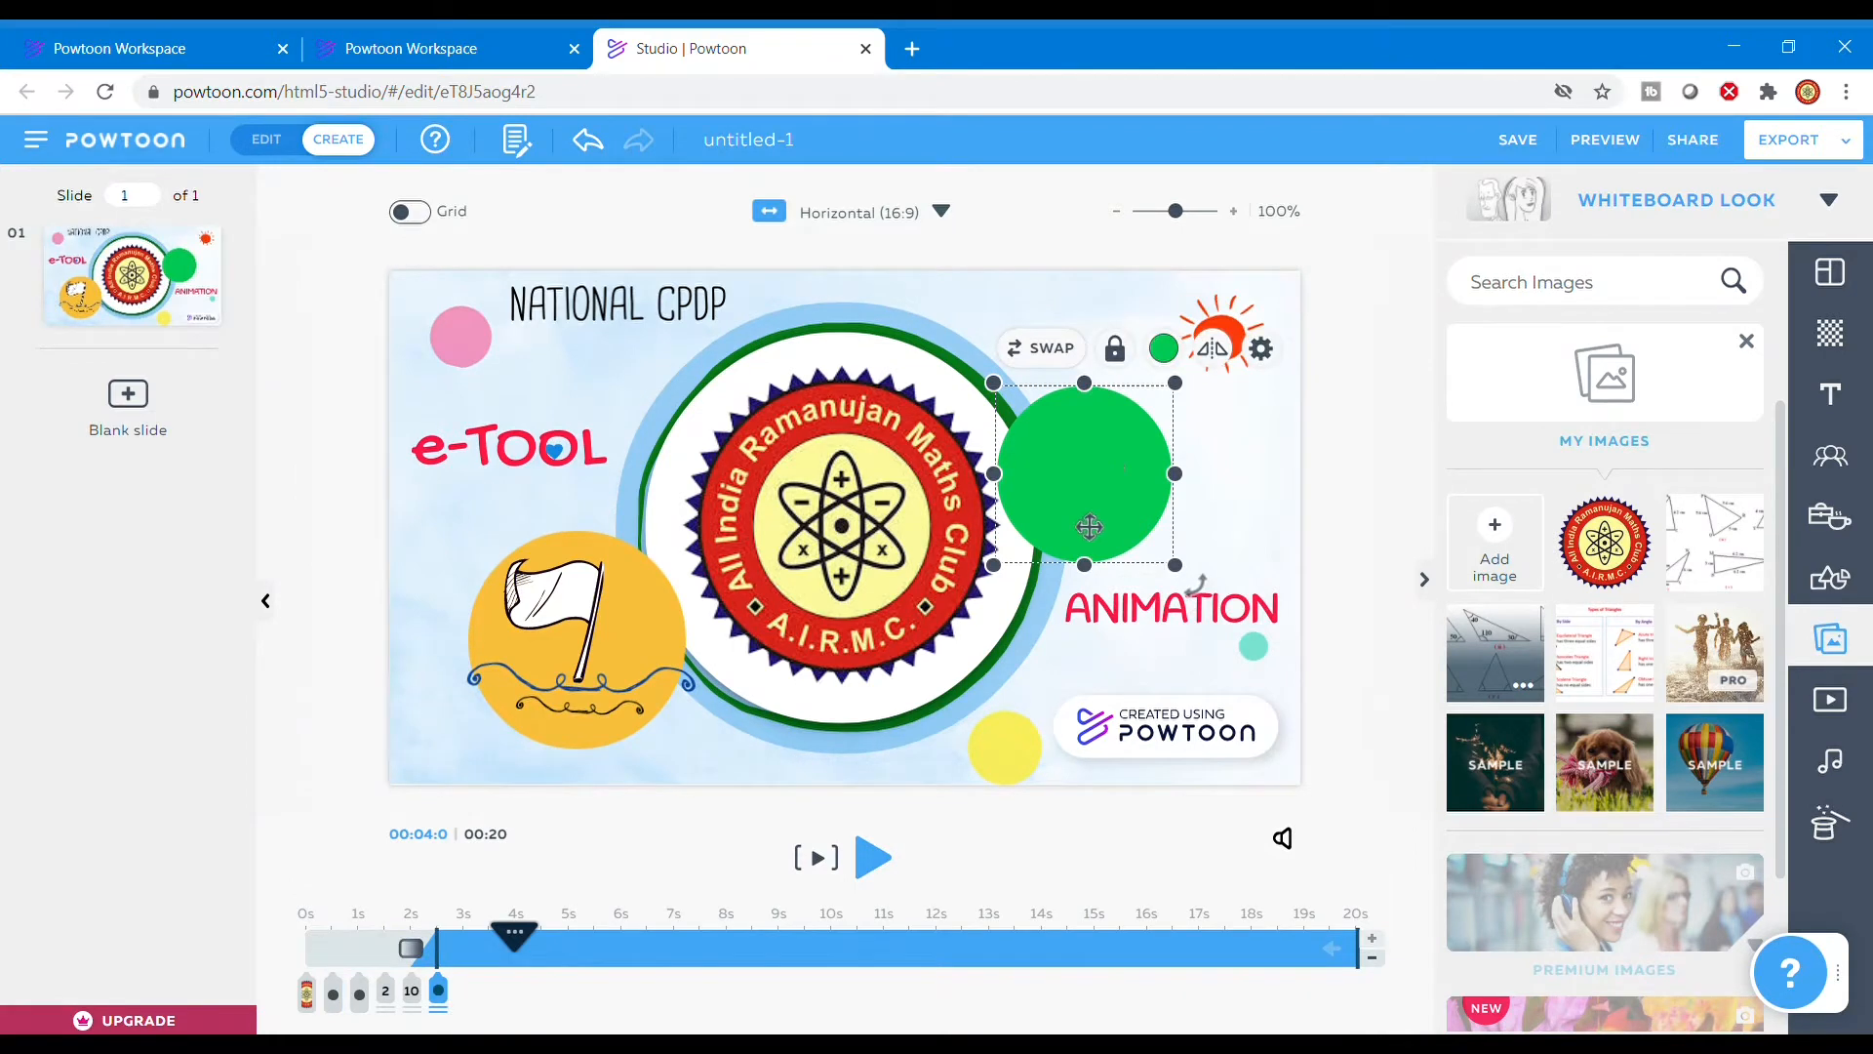
drag(455, 969, 1416, 958)
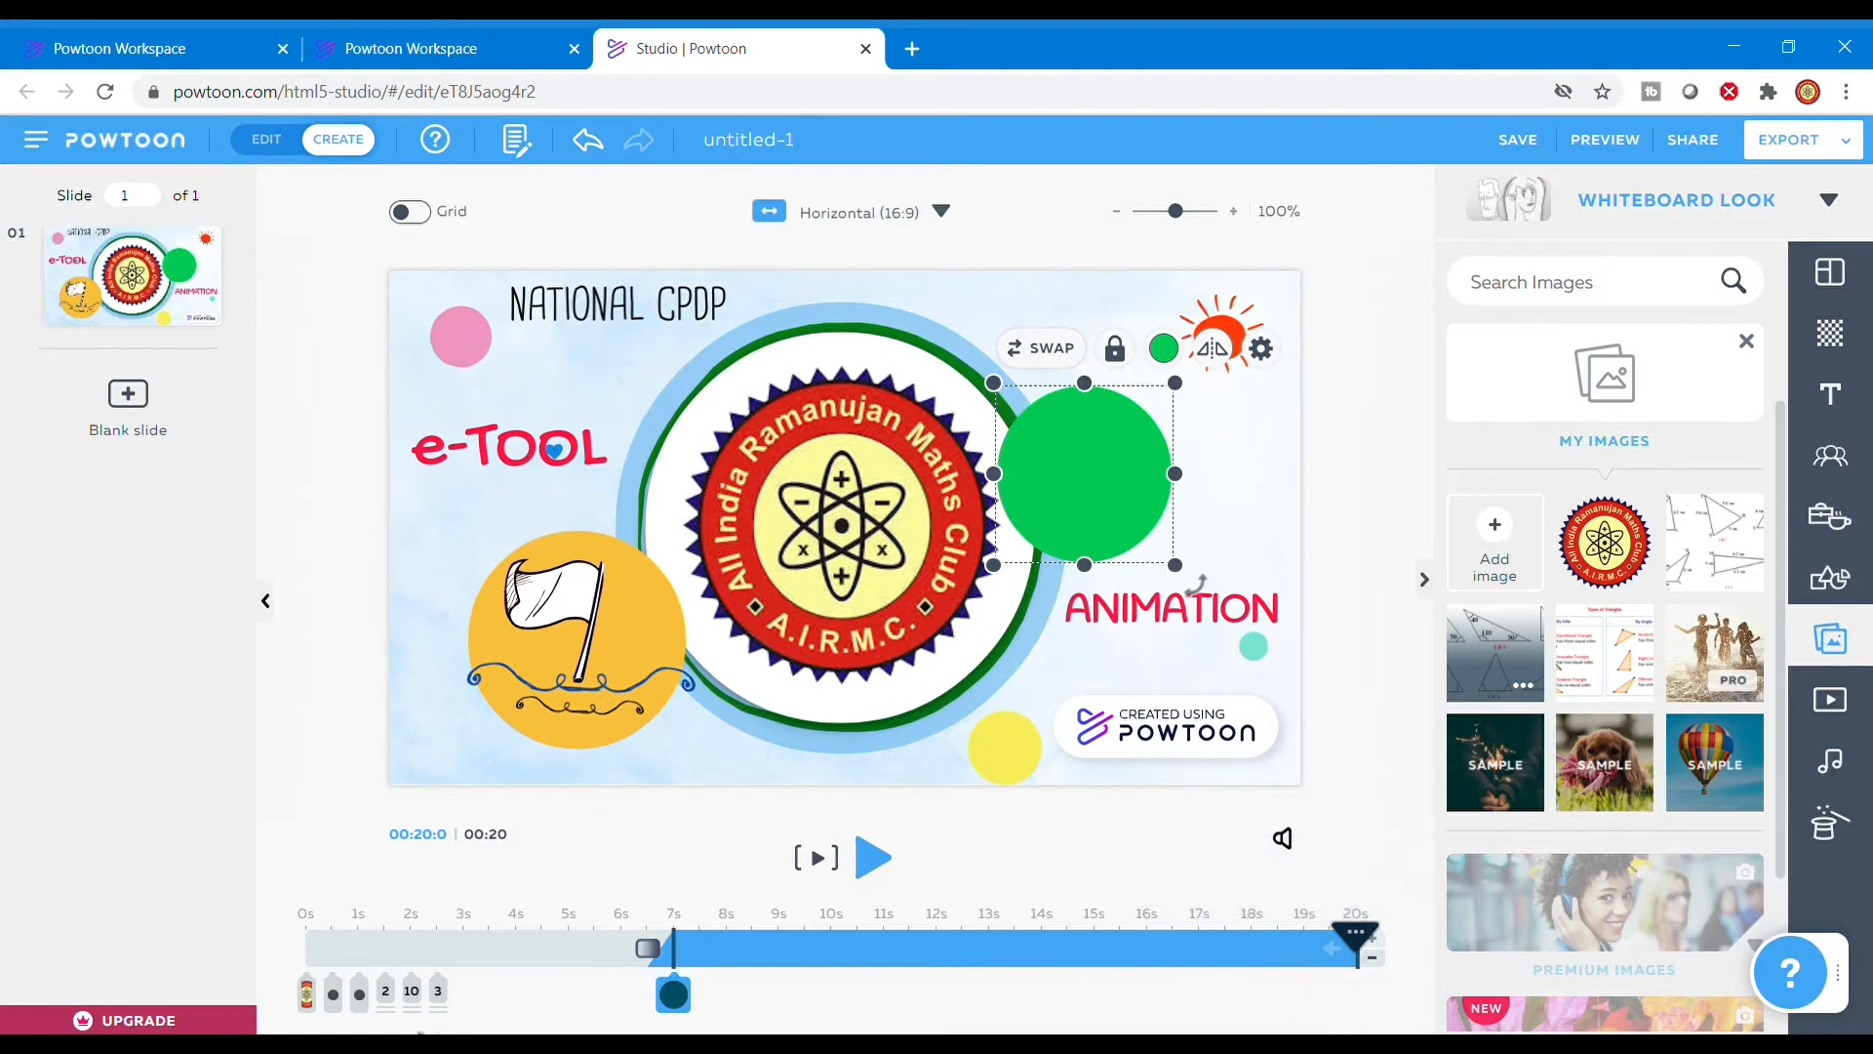
- Set the yellow circle to enter at about 5.5 seconds and the two grouped circles behind the logo at about 3.5 seconds
click(1024, 773)
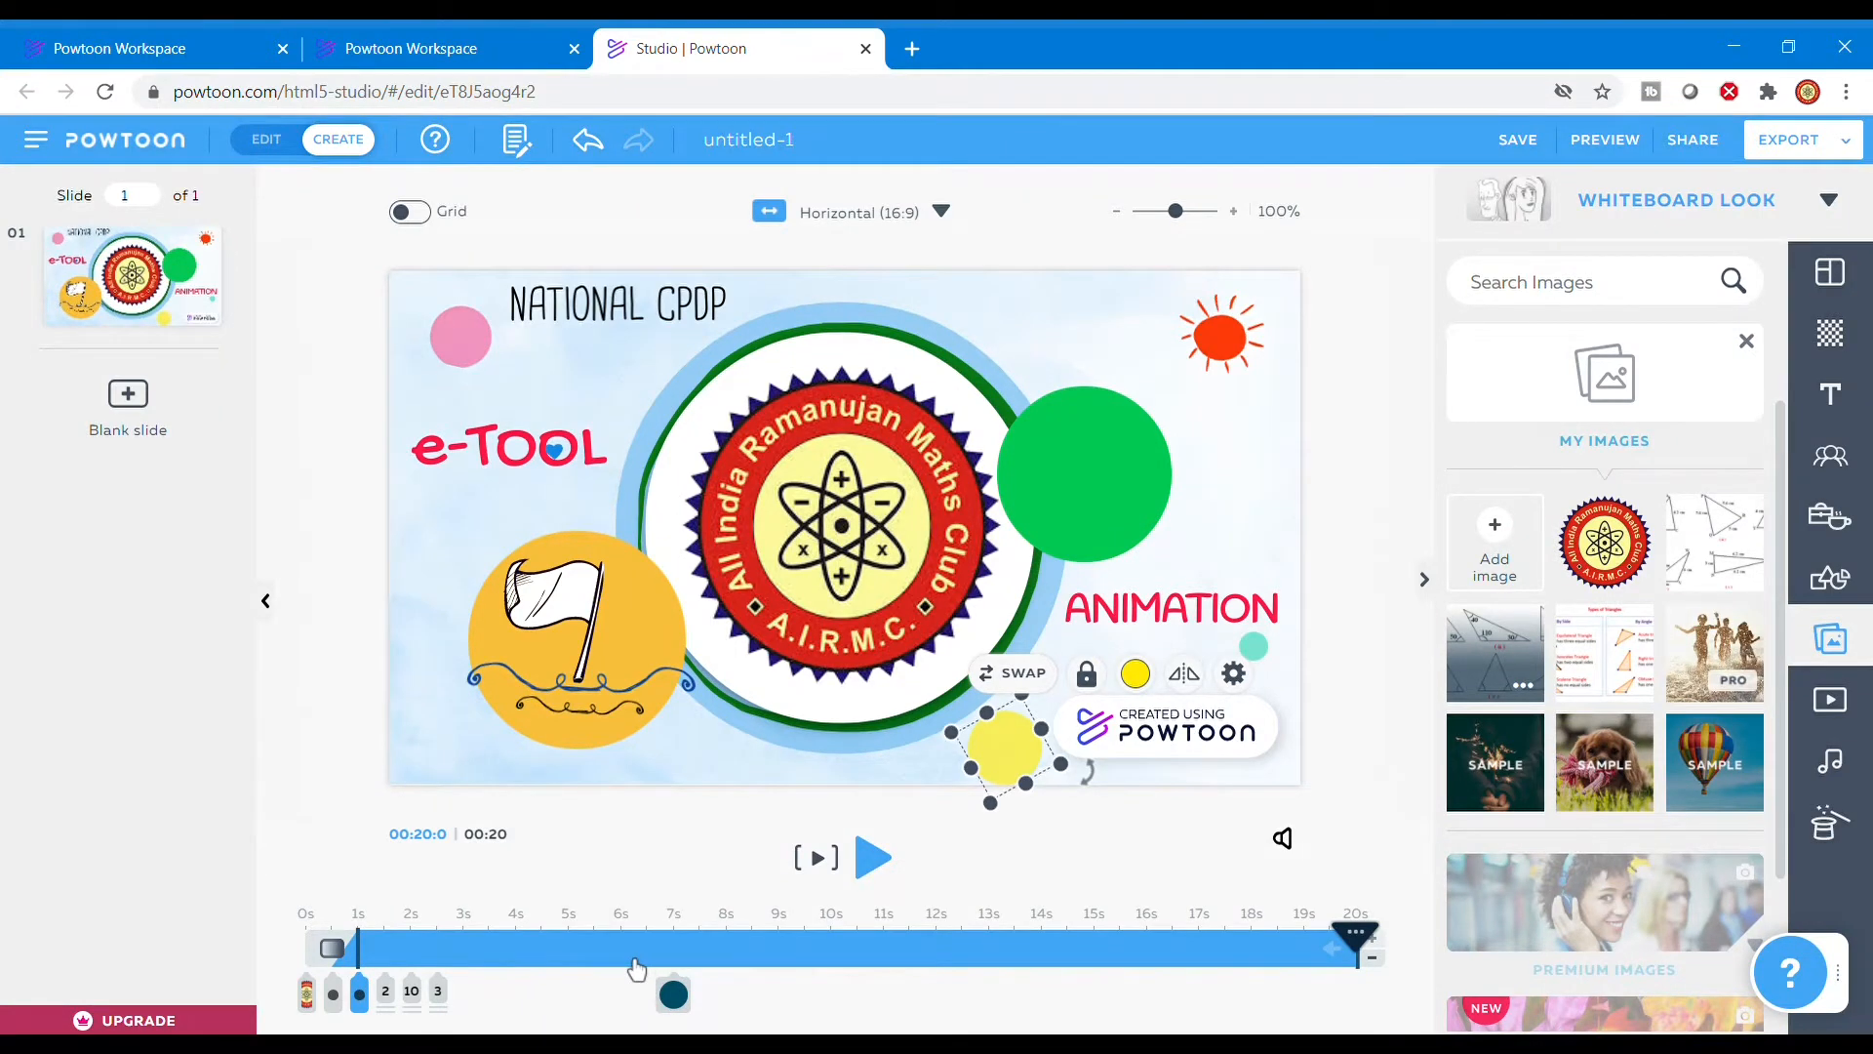
drag(441, 969, 617, 971)
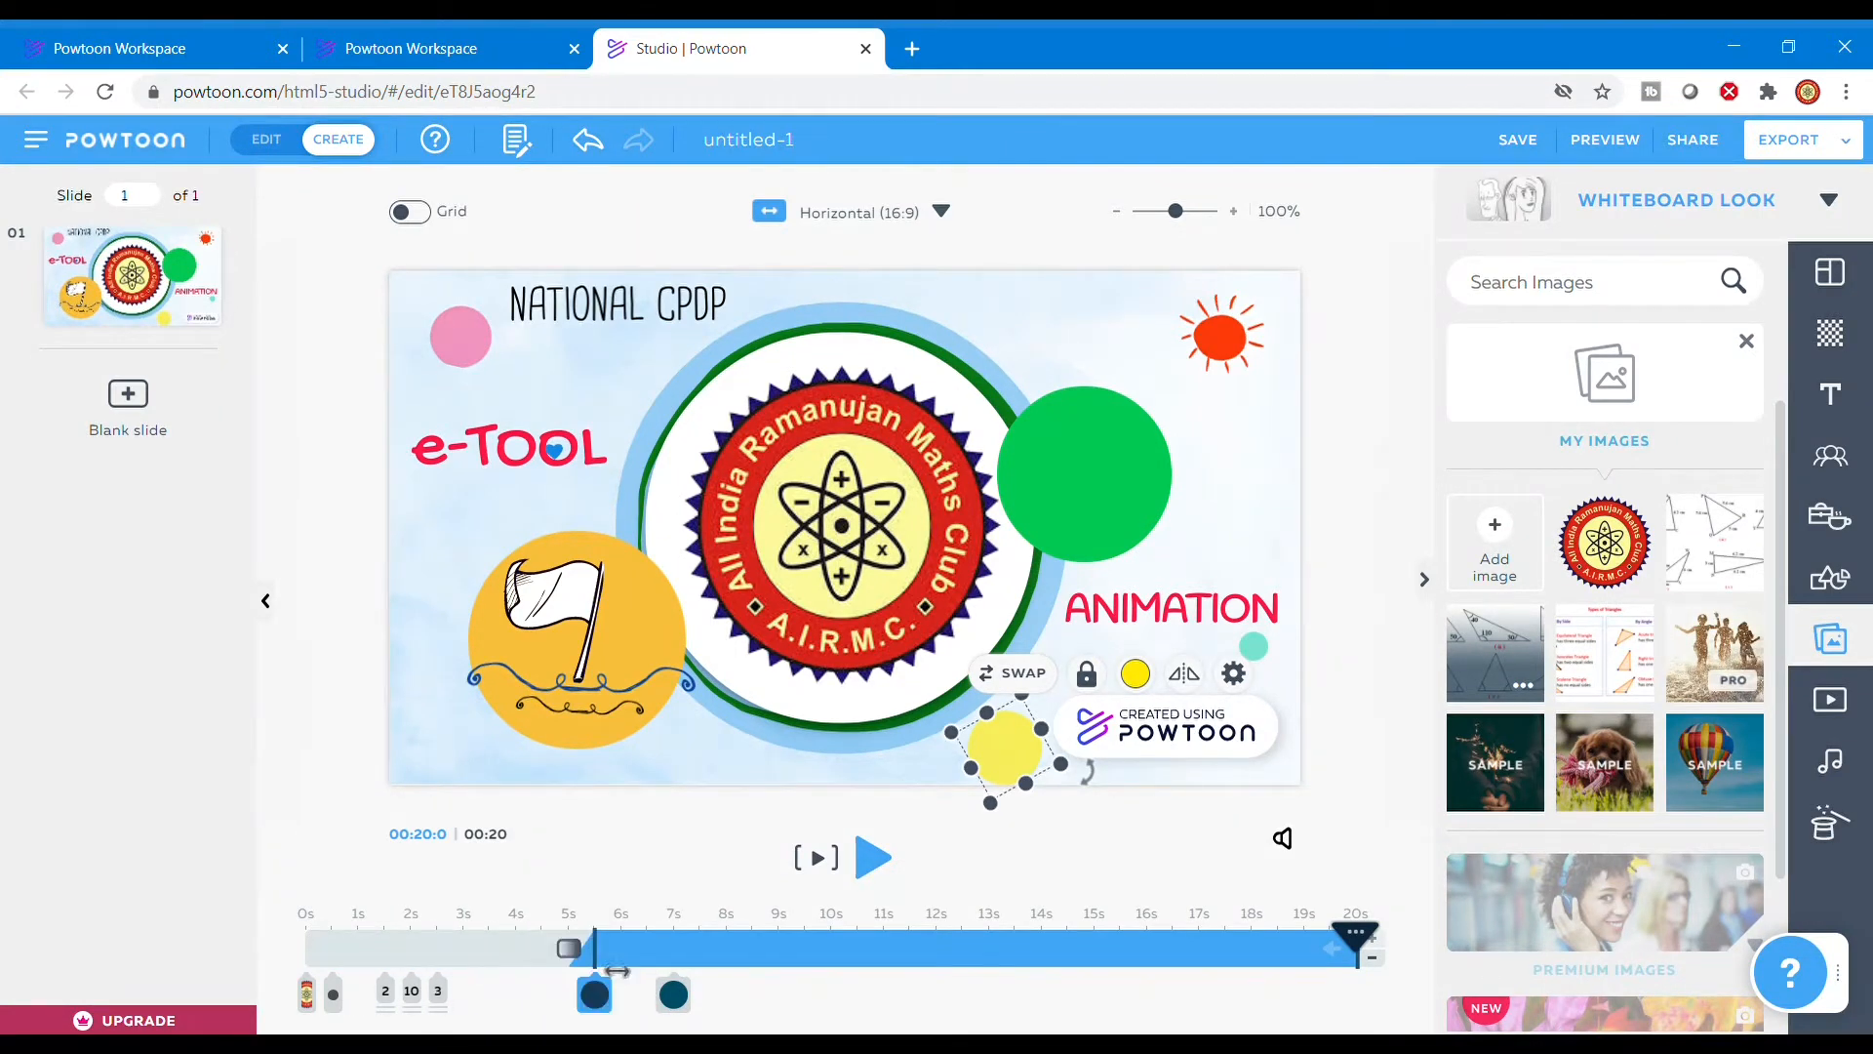
click(404, 1002)
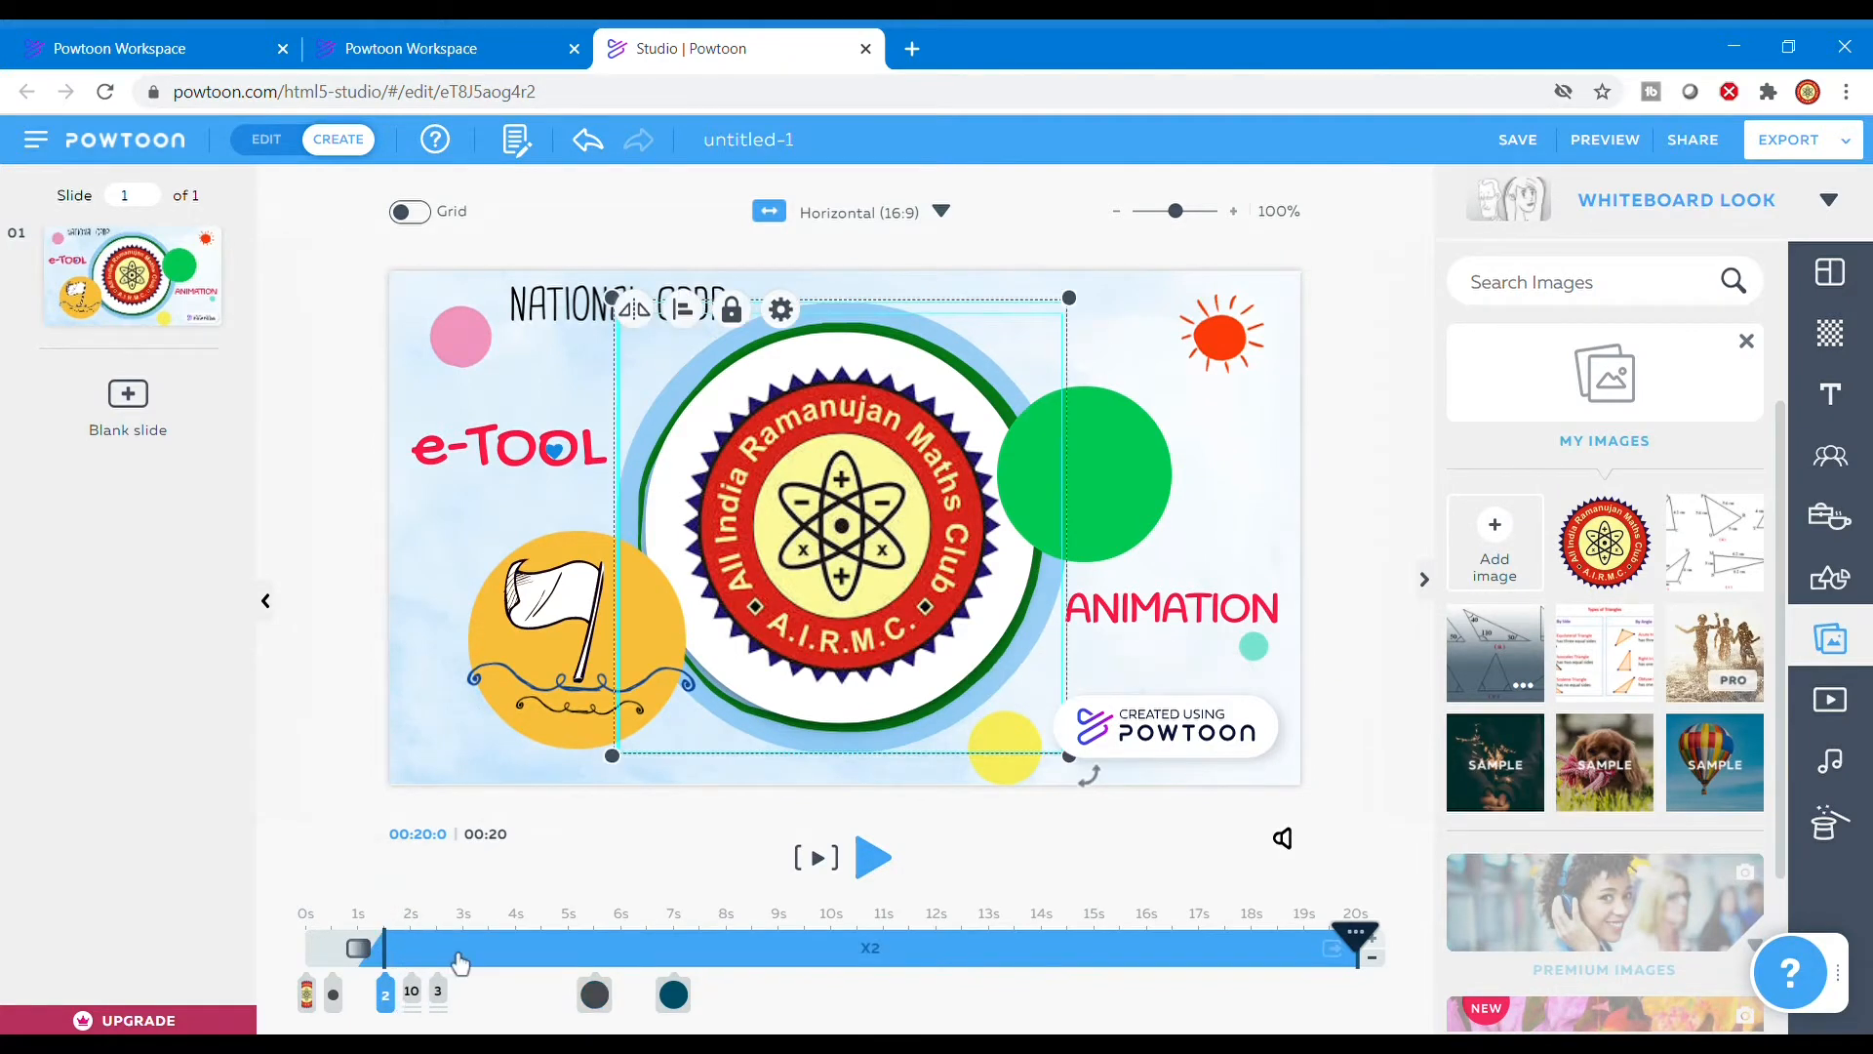
drag(460, 964, 505, 964)
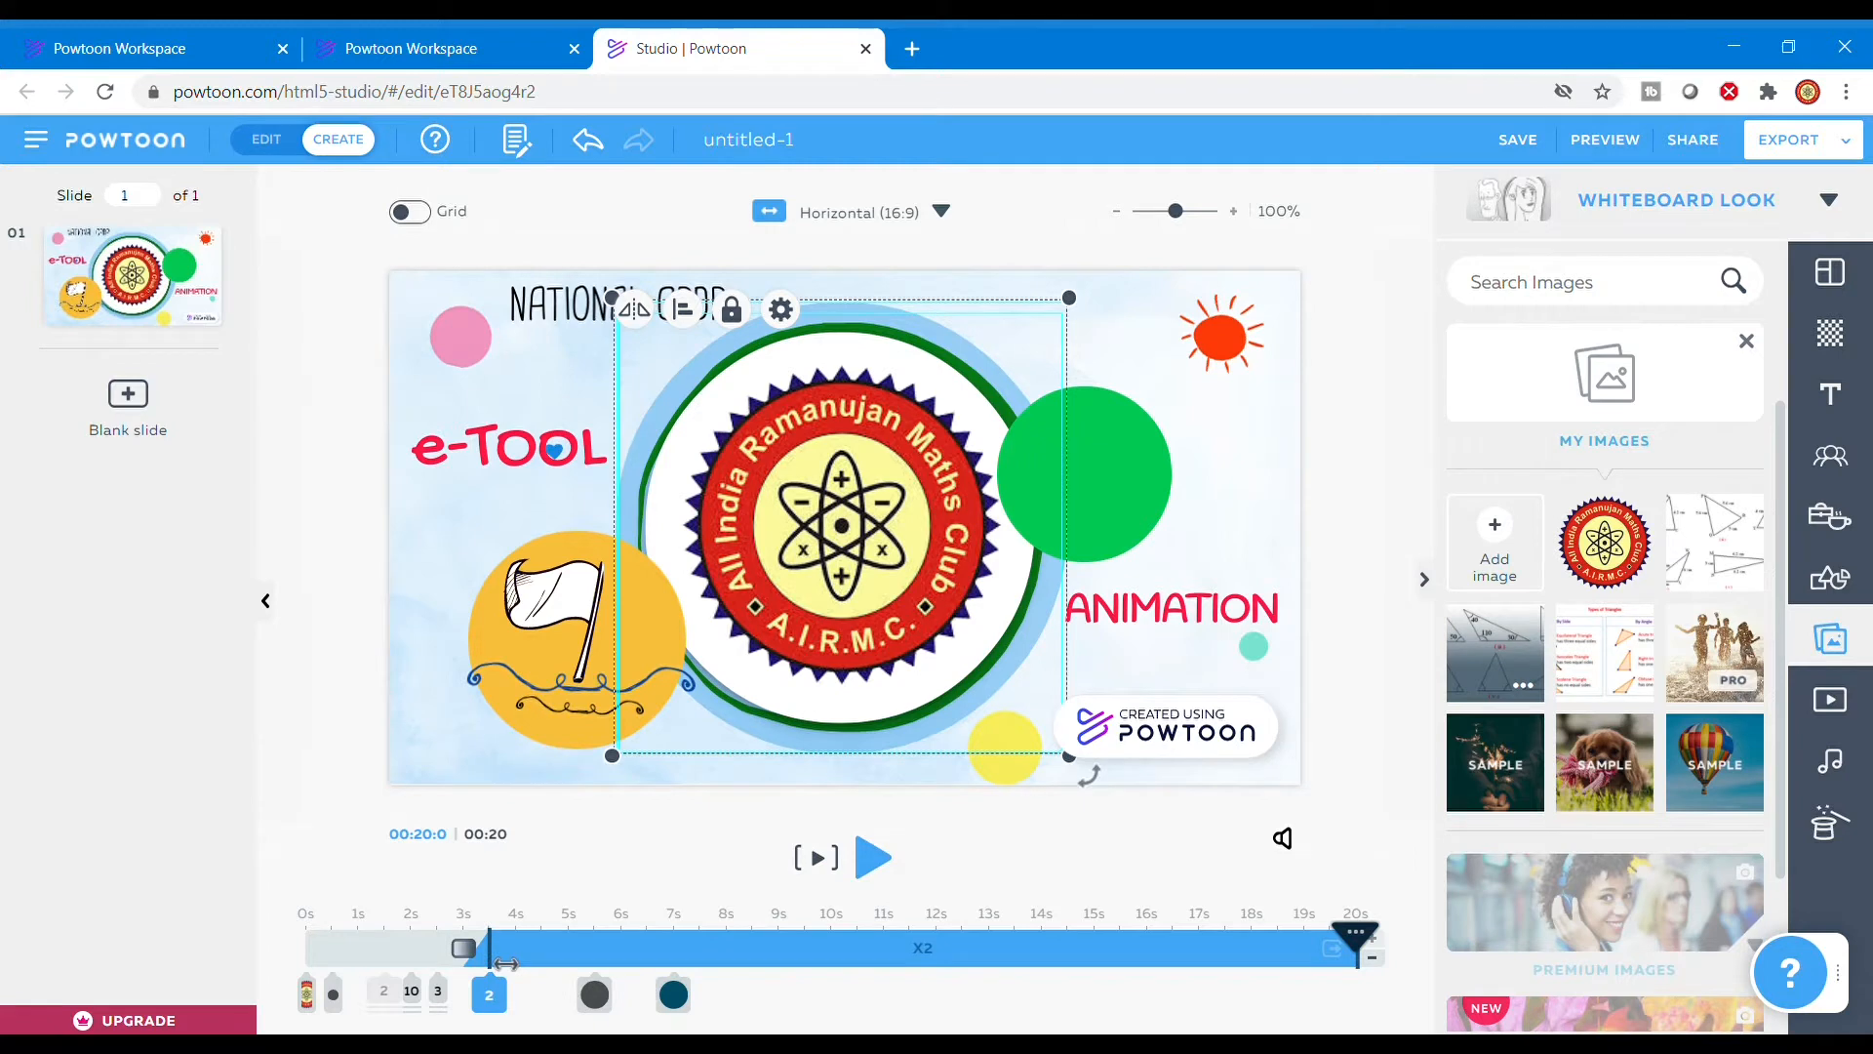
- Set the ten-item group containing the title, e-TOOL text and flag to enter at about 1.5 seconds
click(348, 1007)
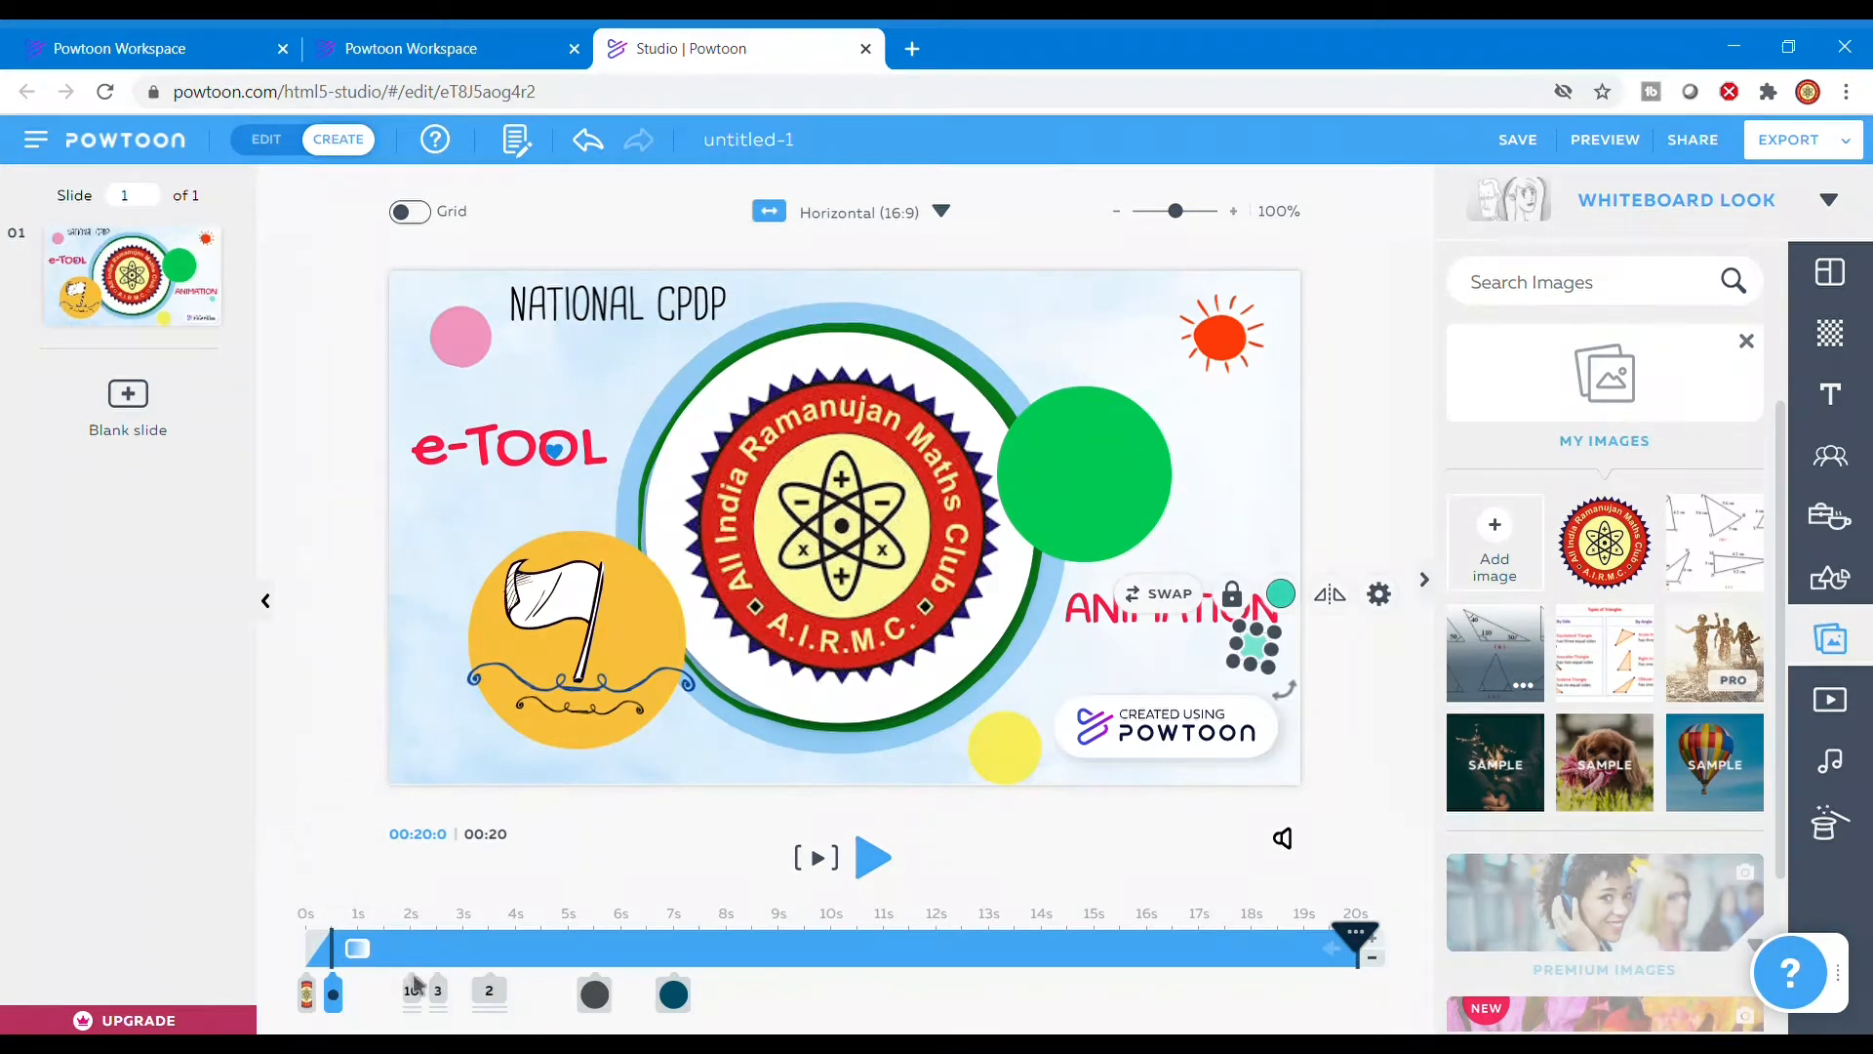
click(433, 1007)
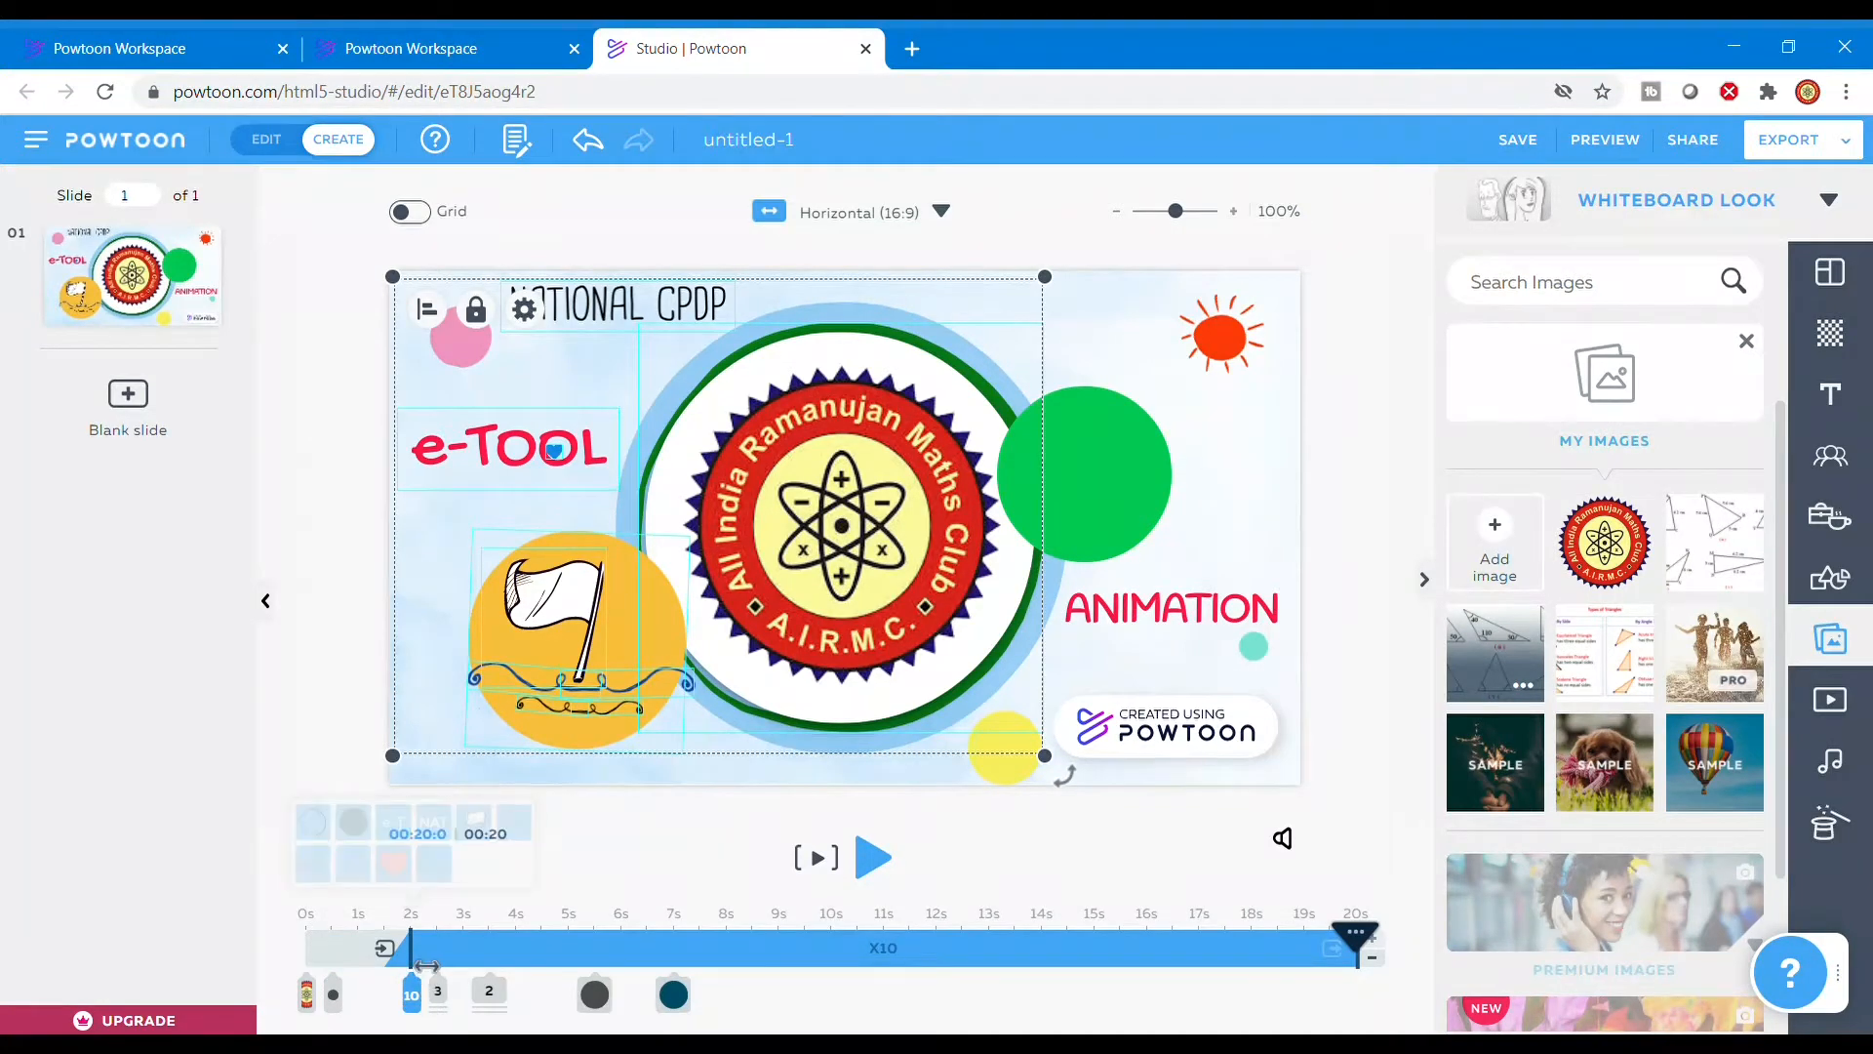
drag(389, 964, 363, 964)
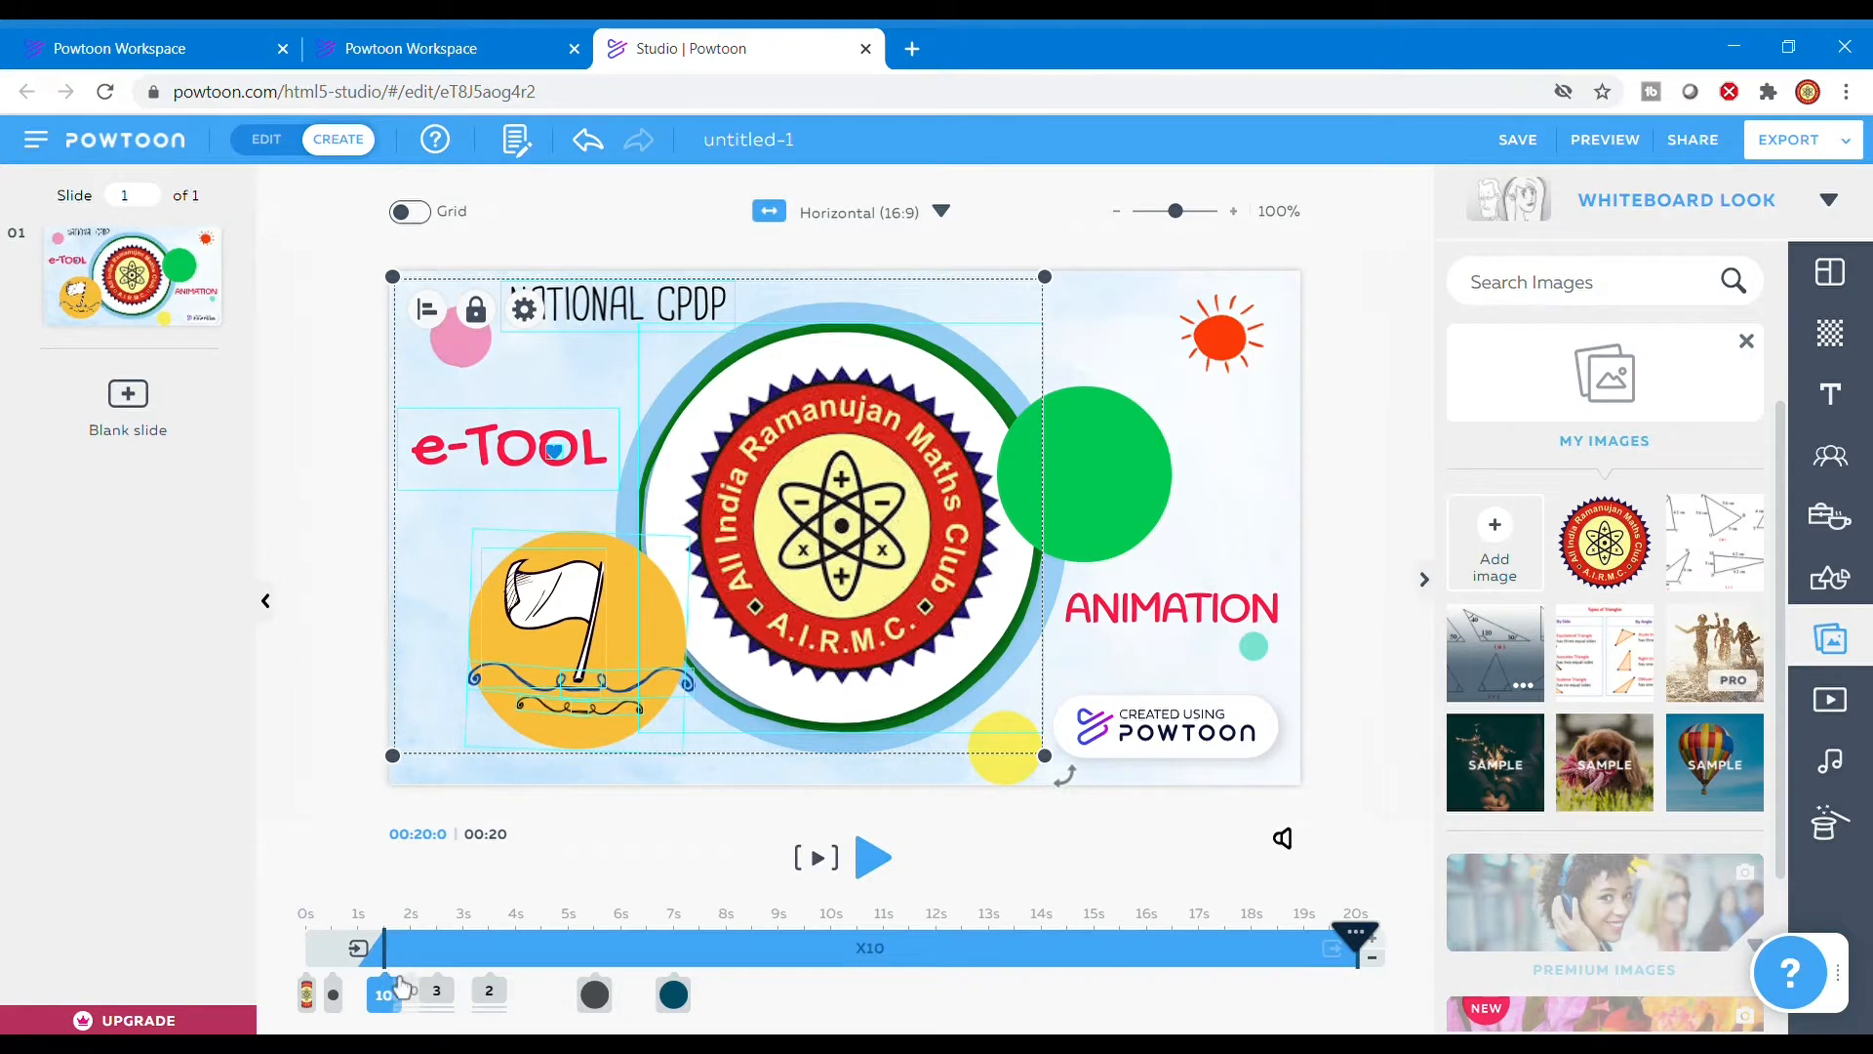
- Set the e-TOOL text to enter at about 4.5 seconds and the group of sun, ANIMATION text and pink circle at 9 seconds
mouse_move(400, 1015)
click(497, 437)
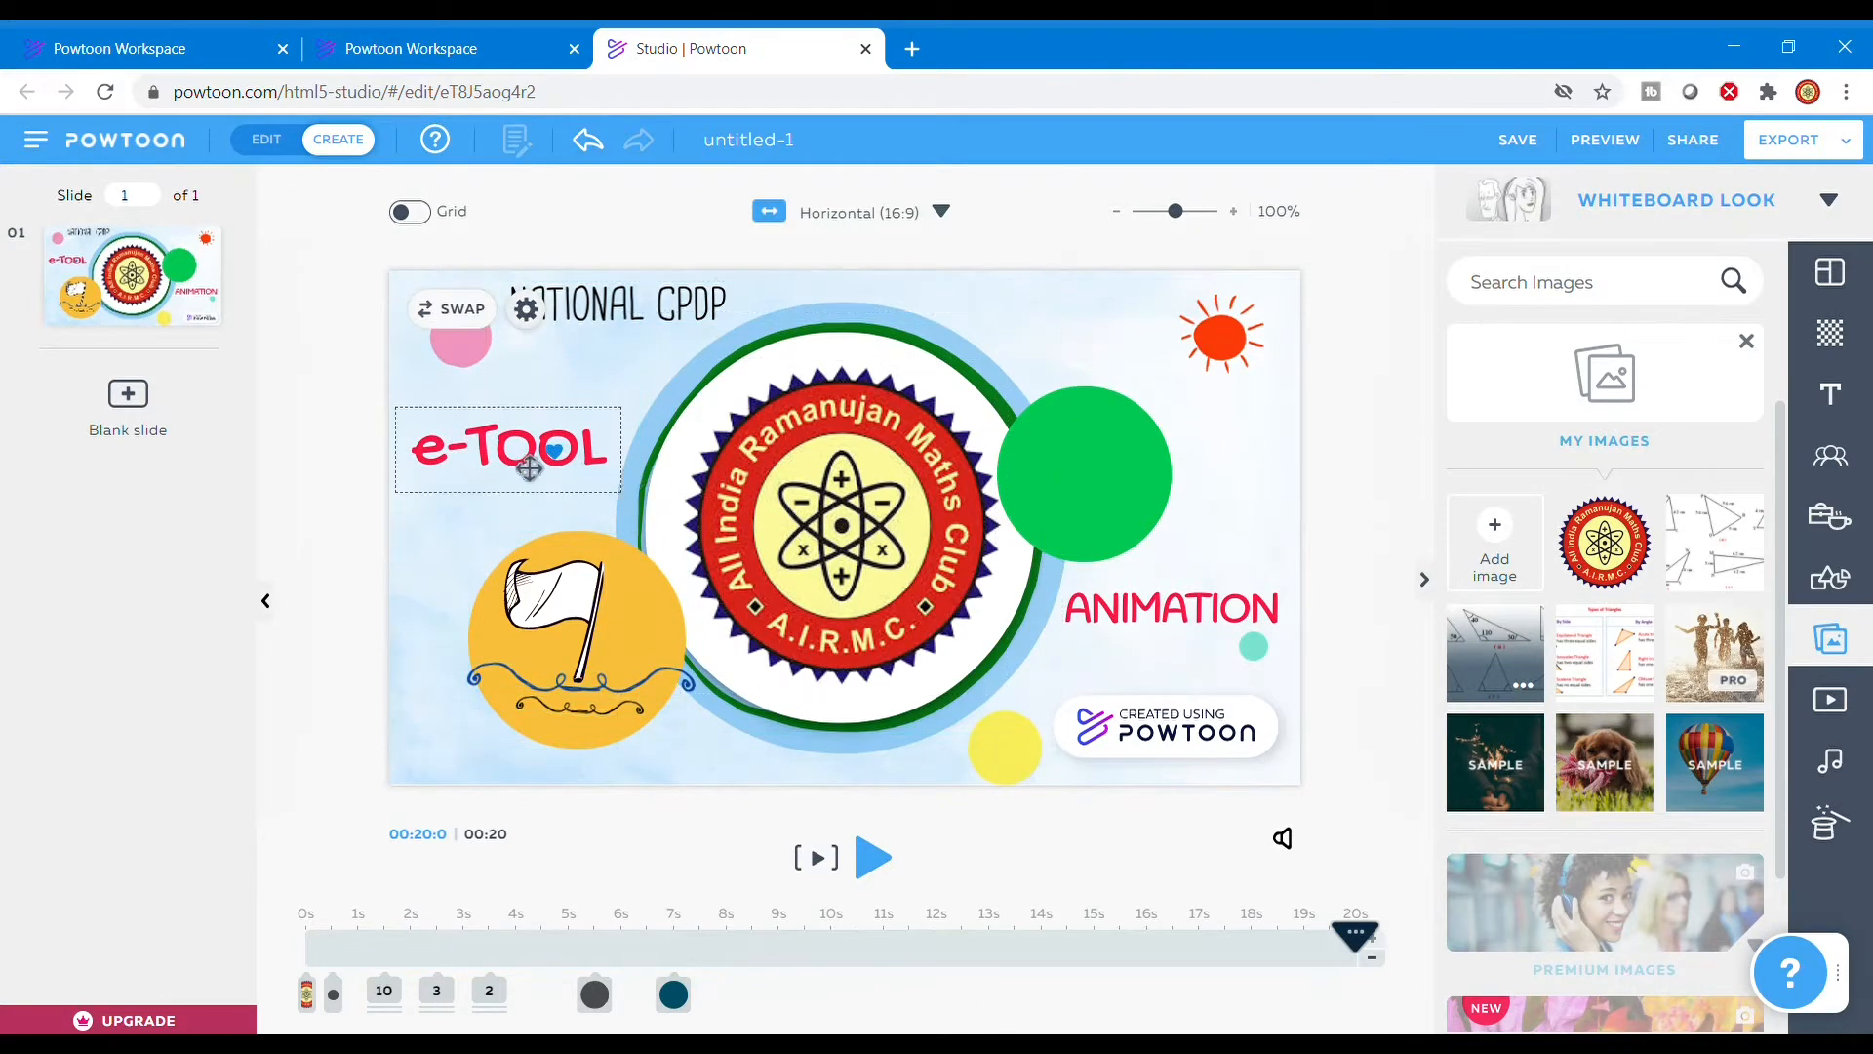
click(531, 468)
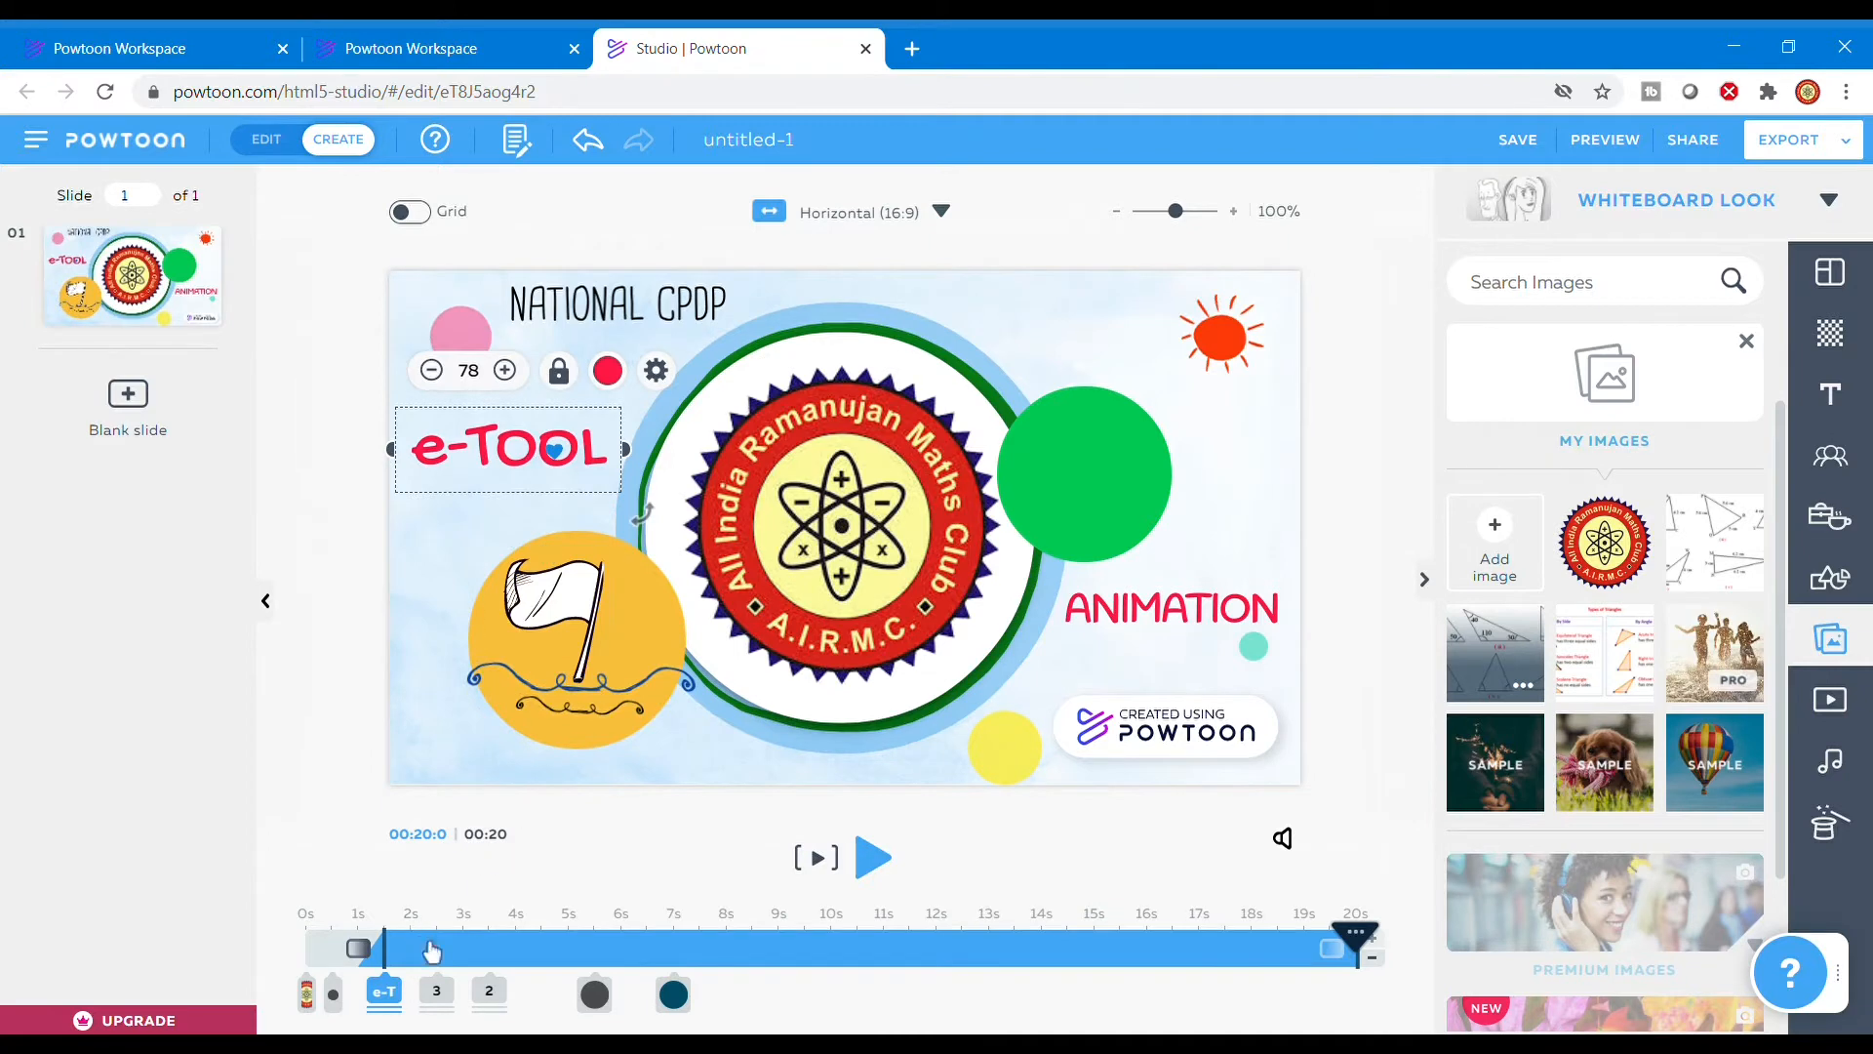
drag(411, 964, 563, 972)
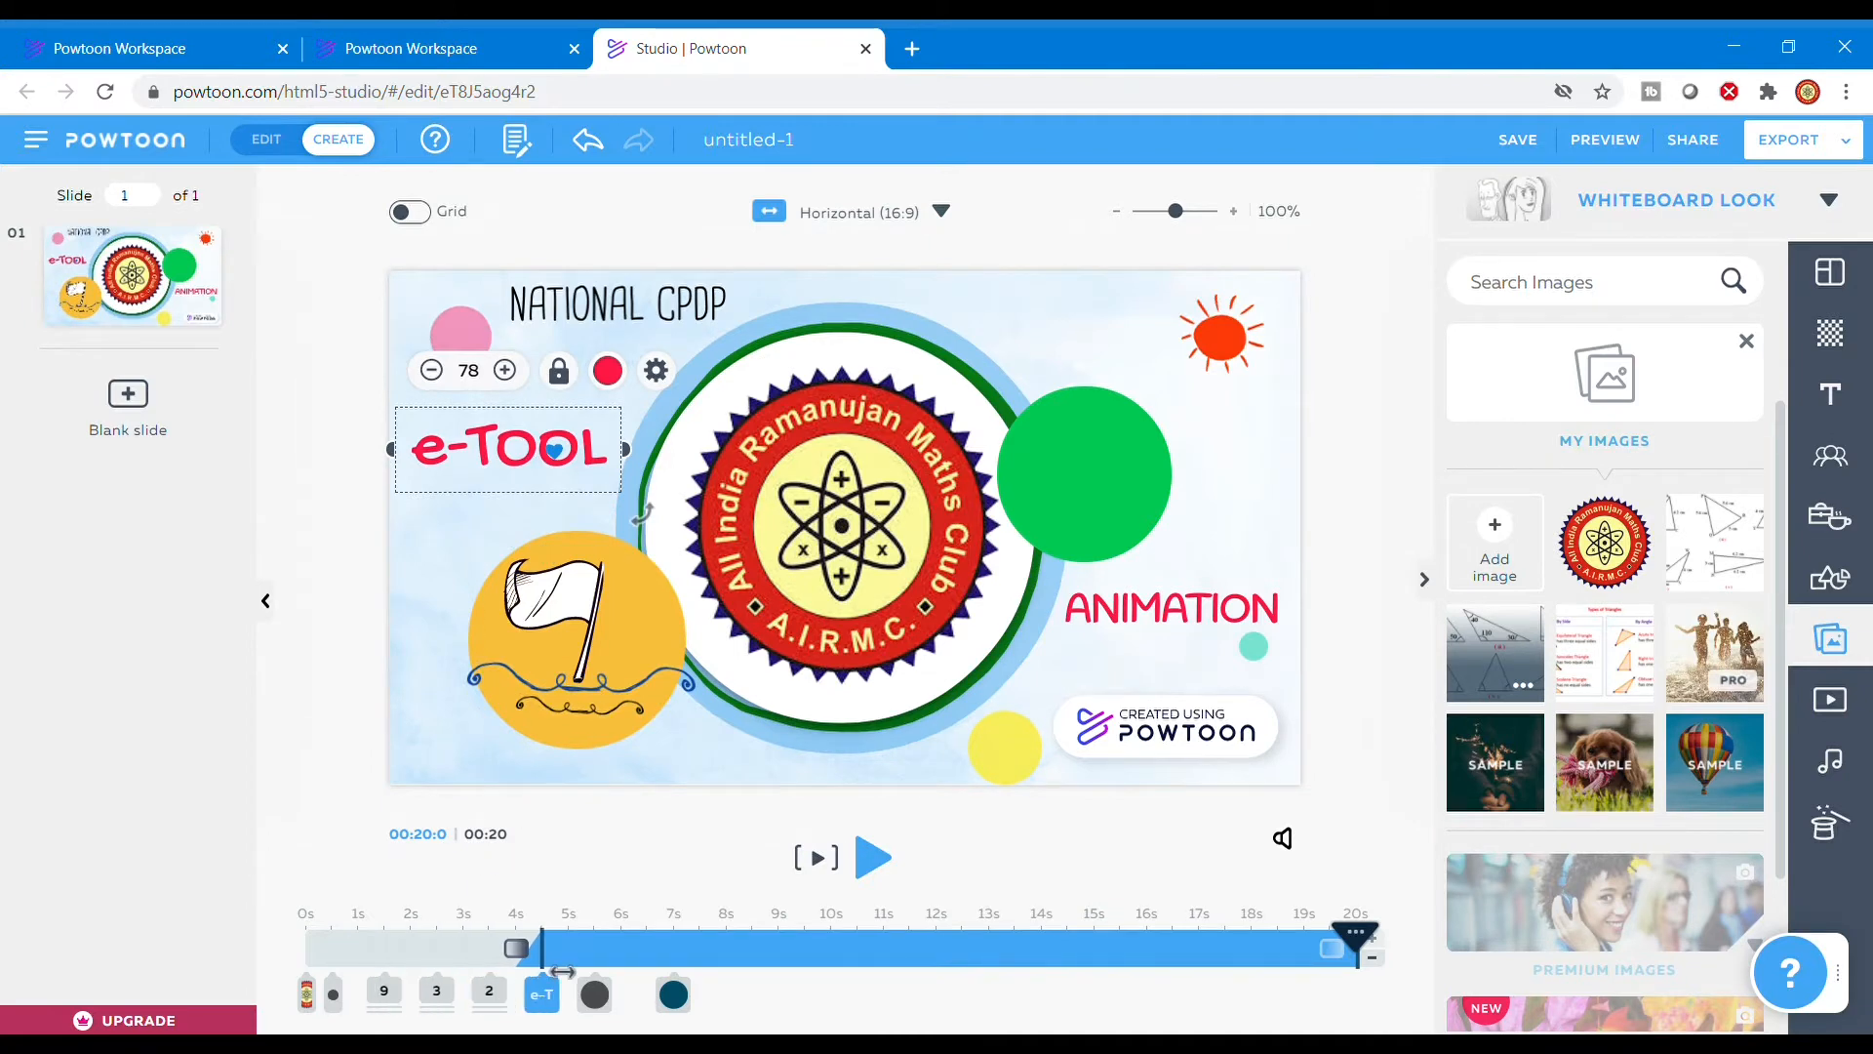
click(459, 1013)
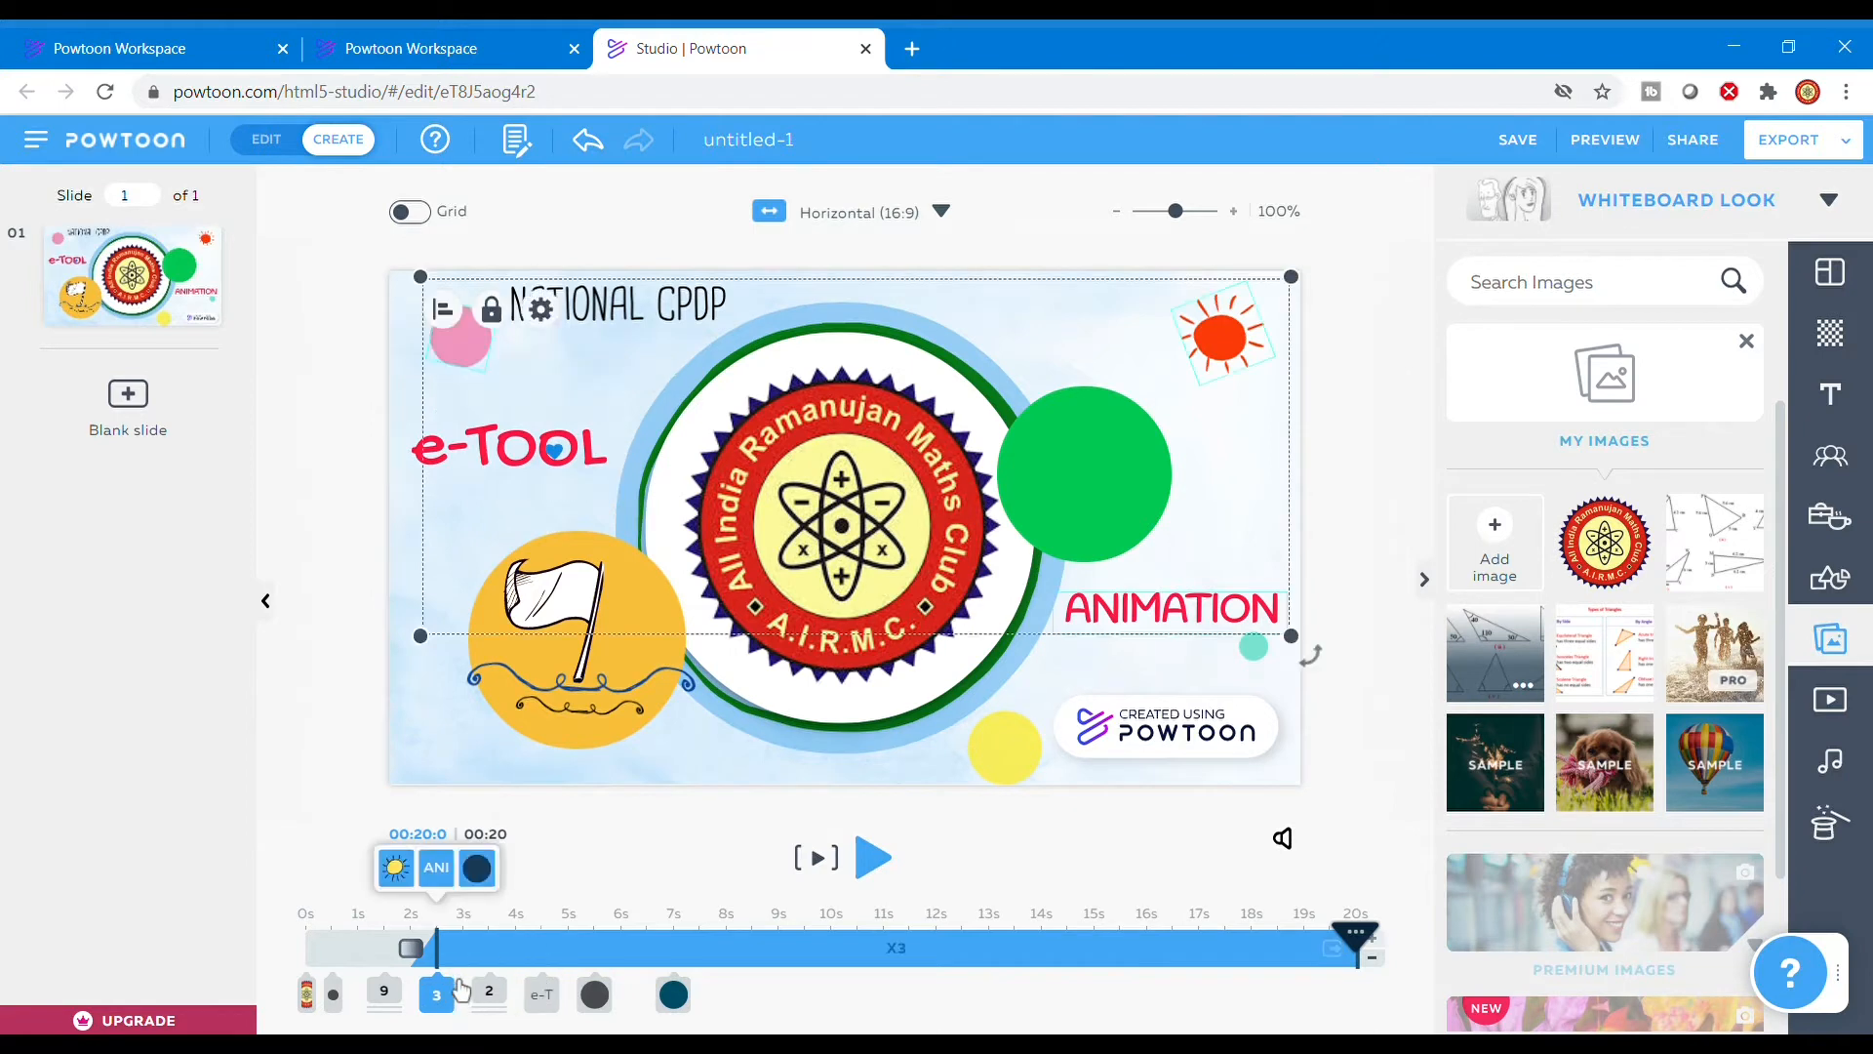
drag(462, 983, 786, 993)
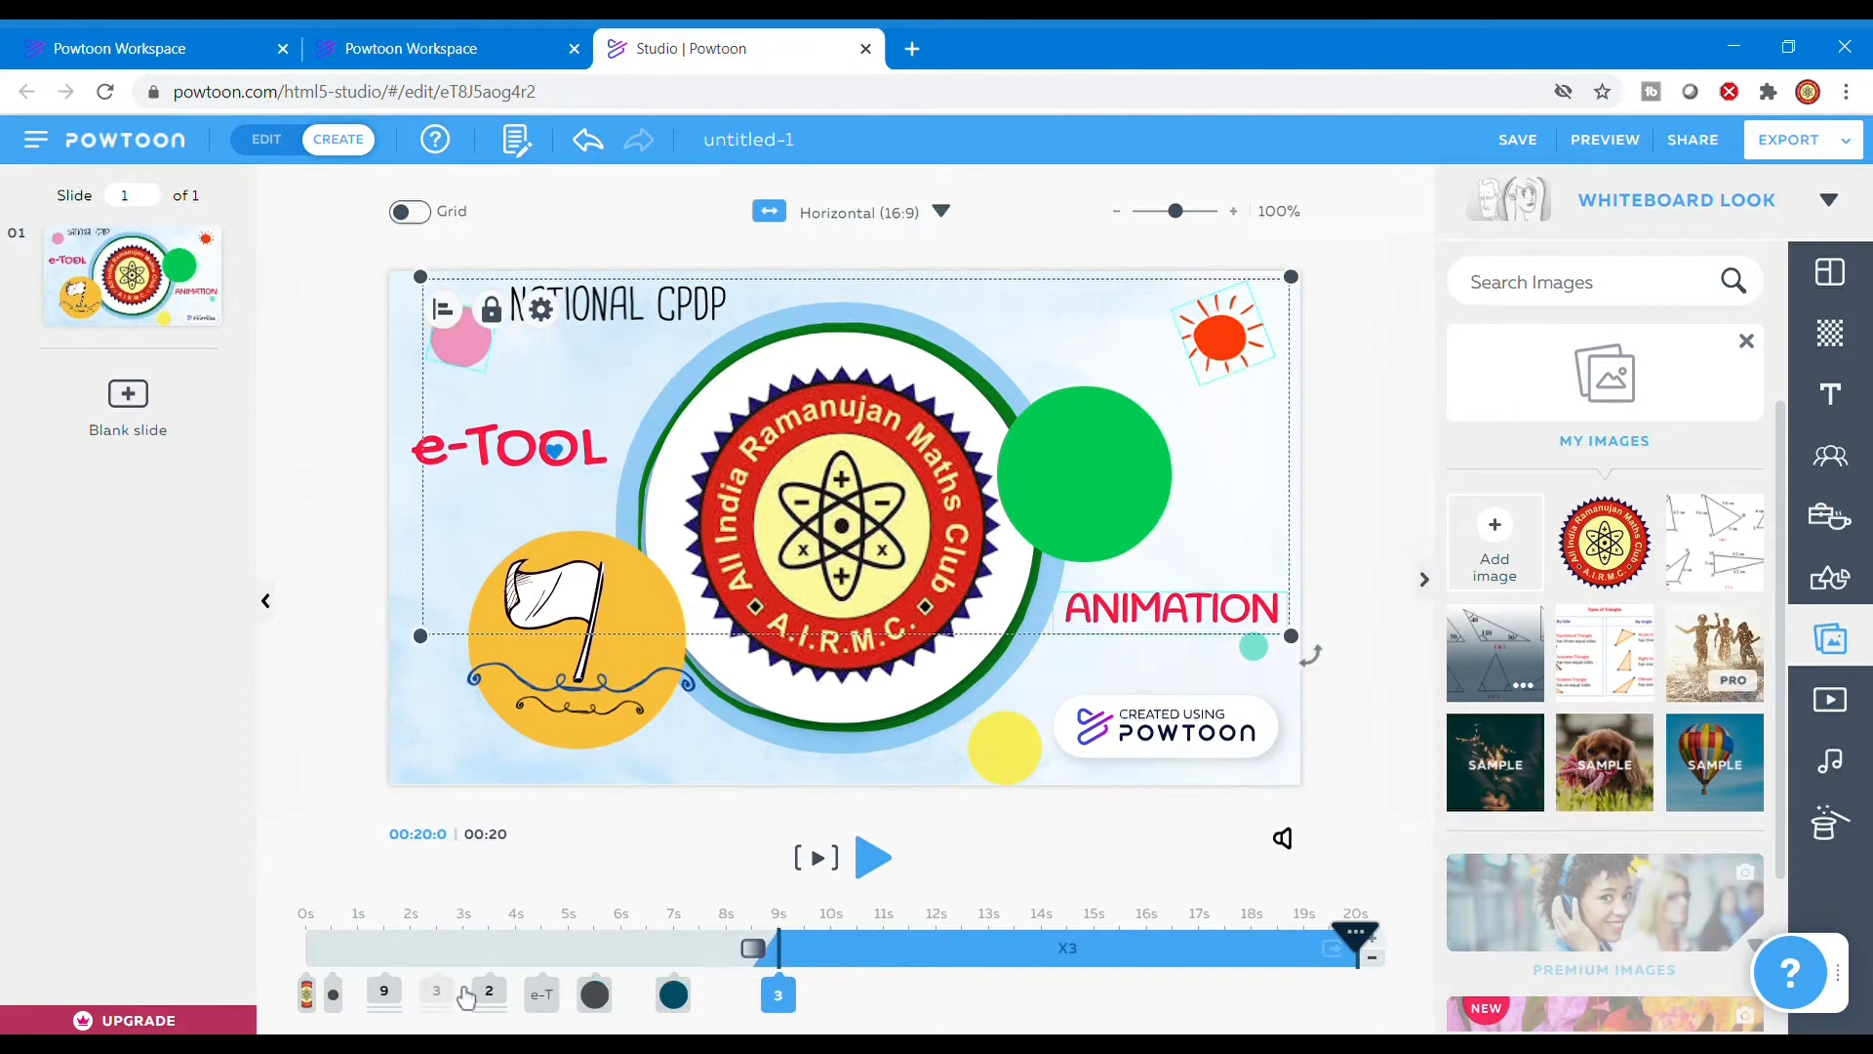
- Pick the NATIONAL CPDP title out of its nine-item timeline group and set it to enter at 0 seconds
click(386, 995)
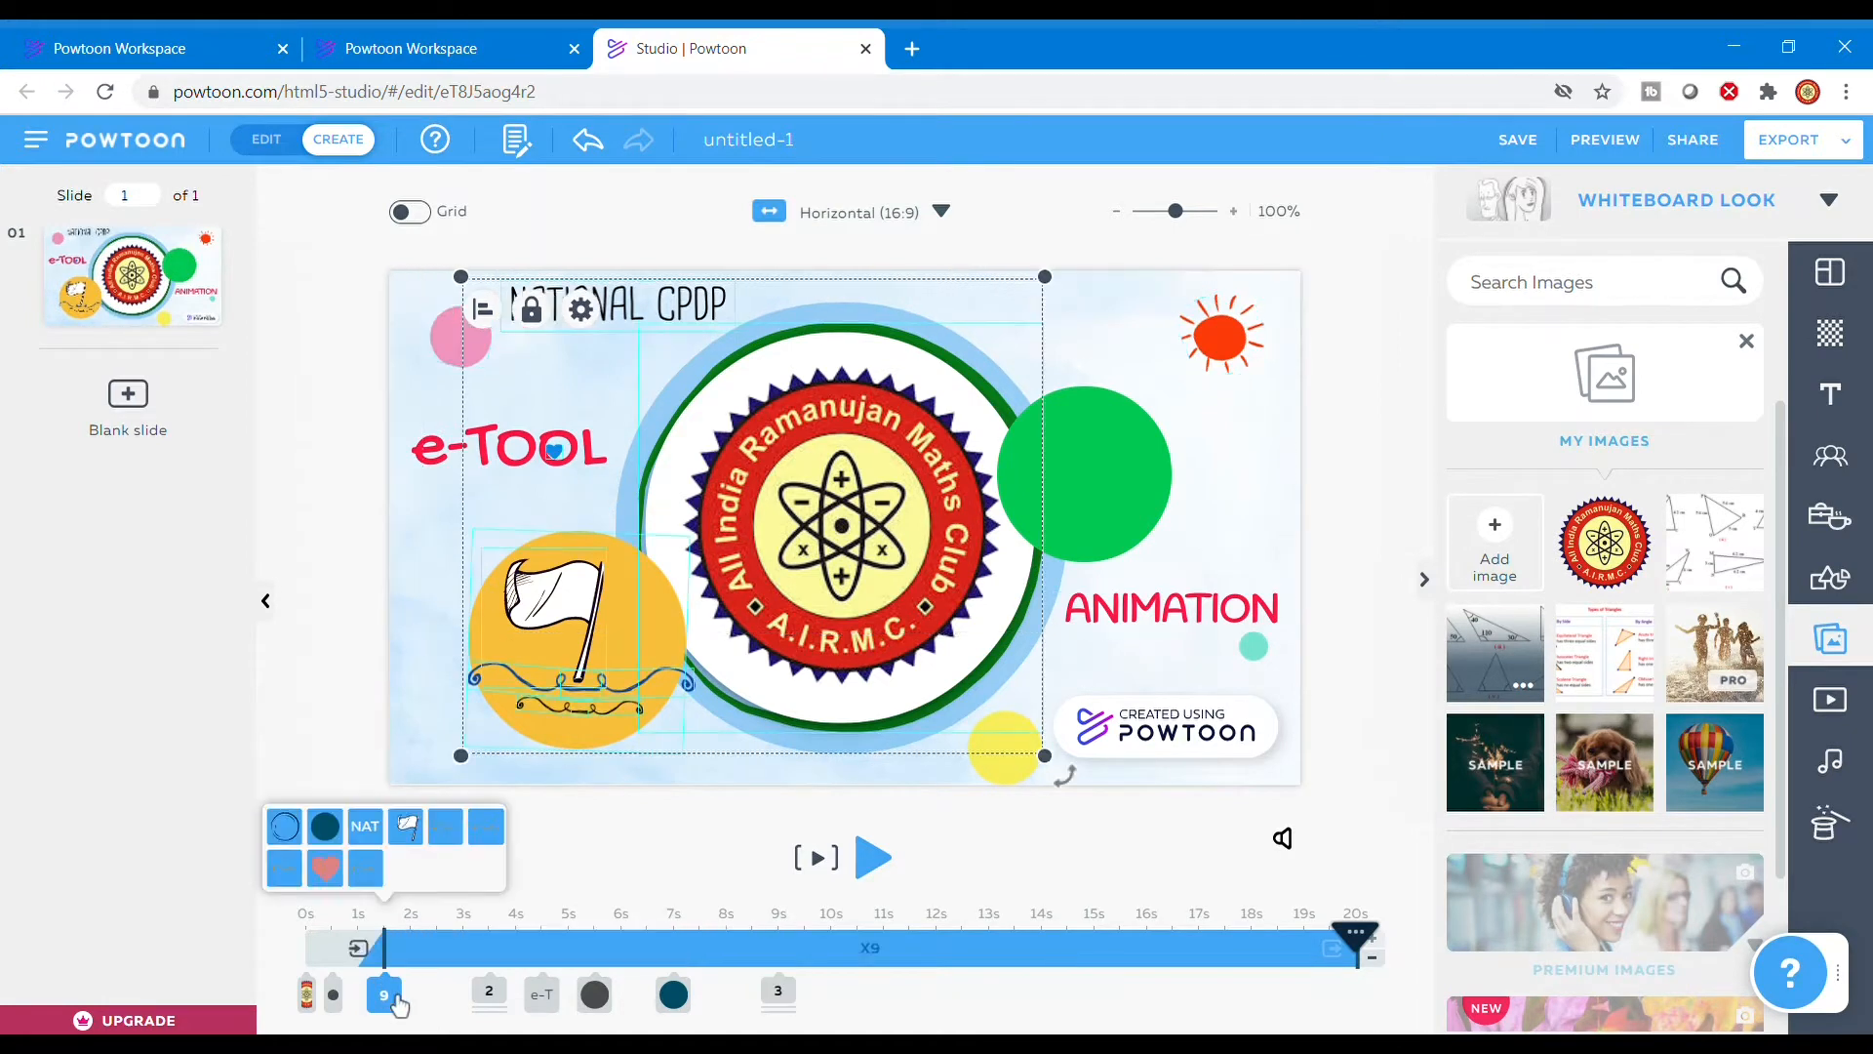
click(382, 845)
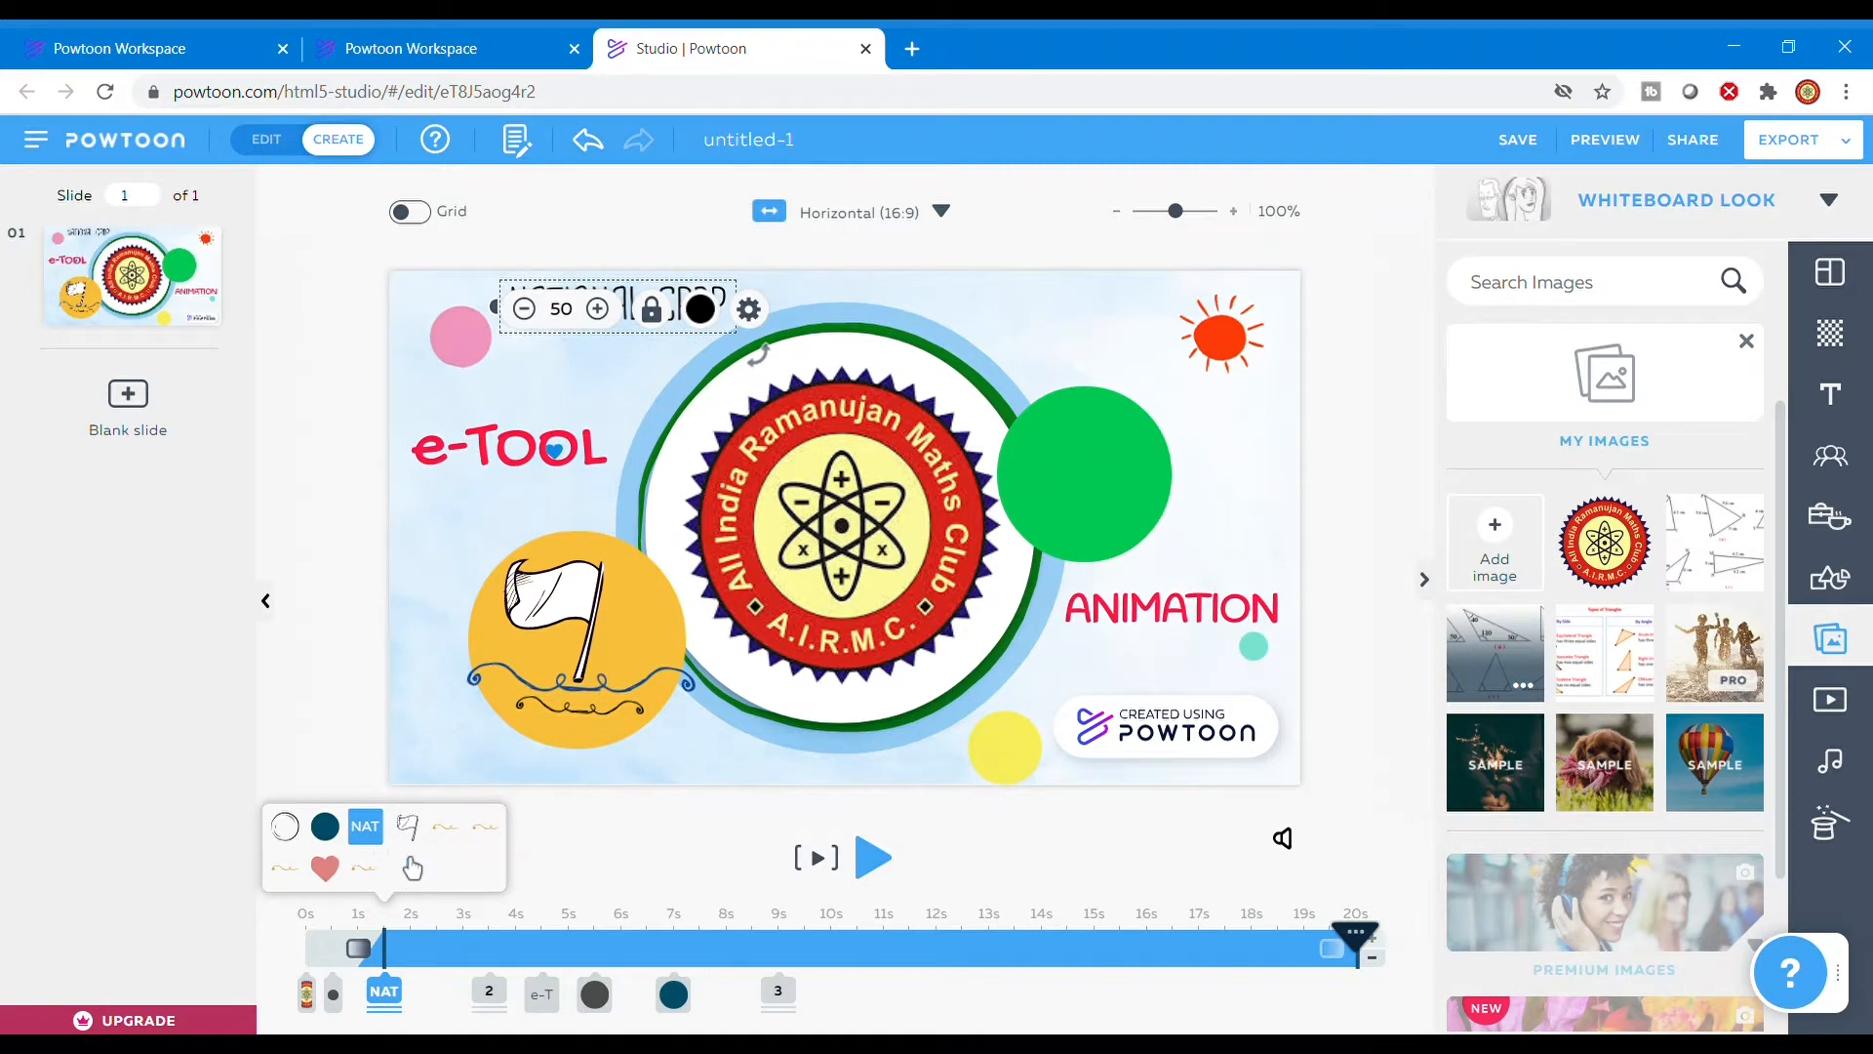
mouse_move(406, 968)
mouse_down()
mouse_move(493, 973)
mouse_move(314, 978)
mouse_up()
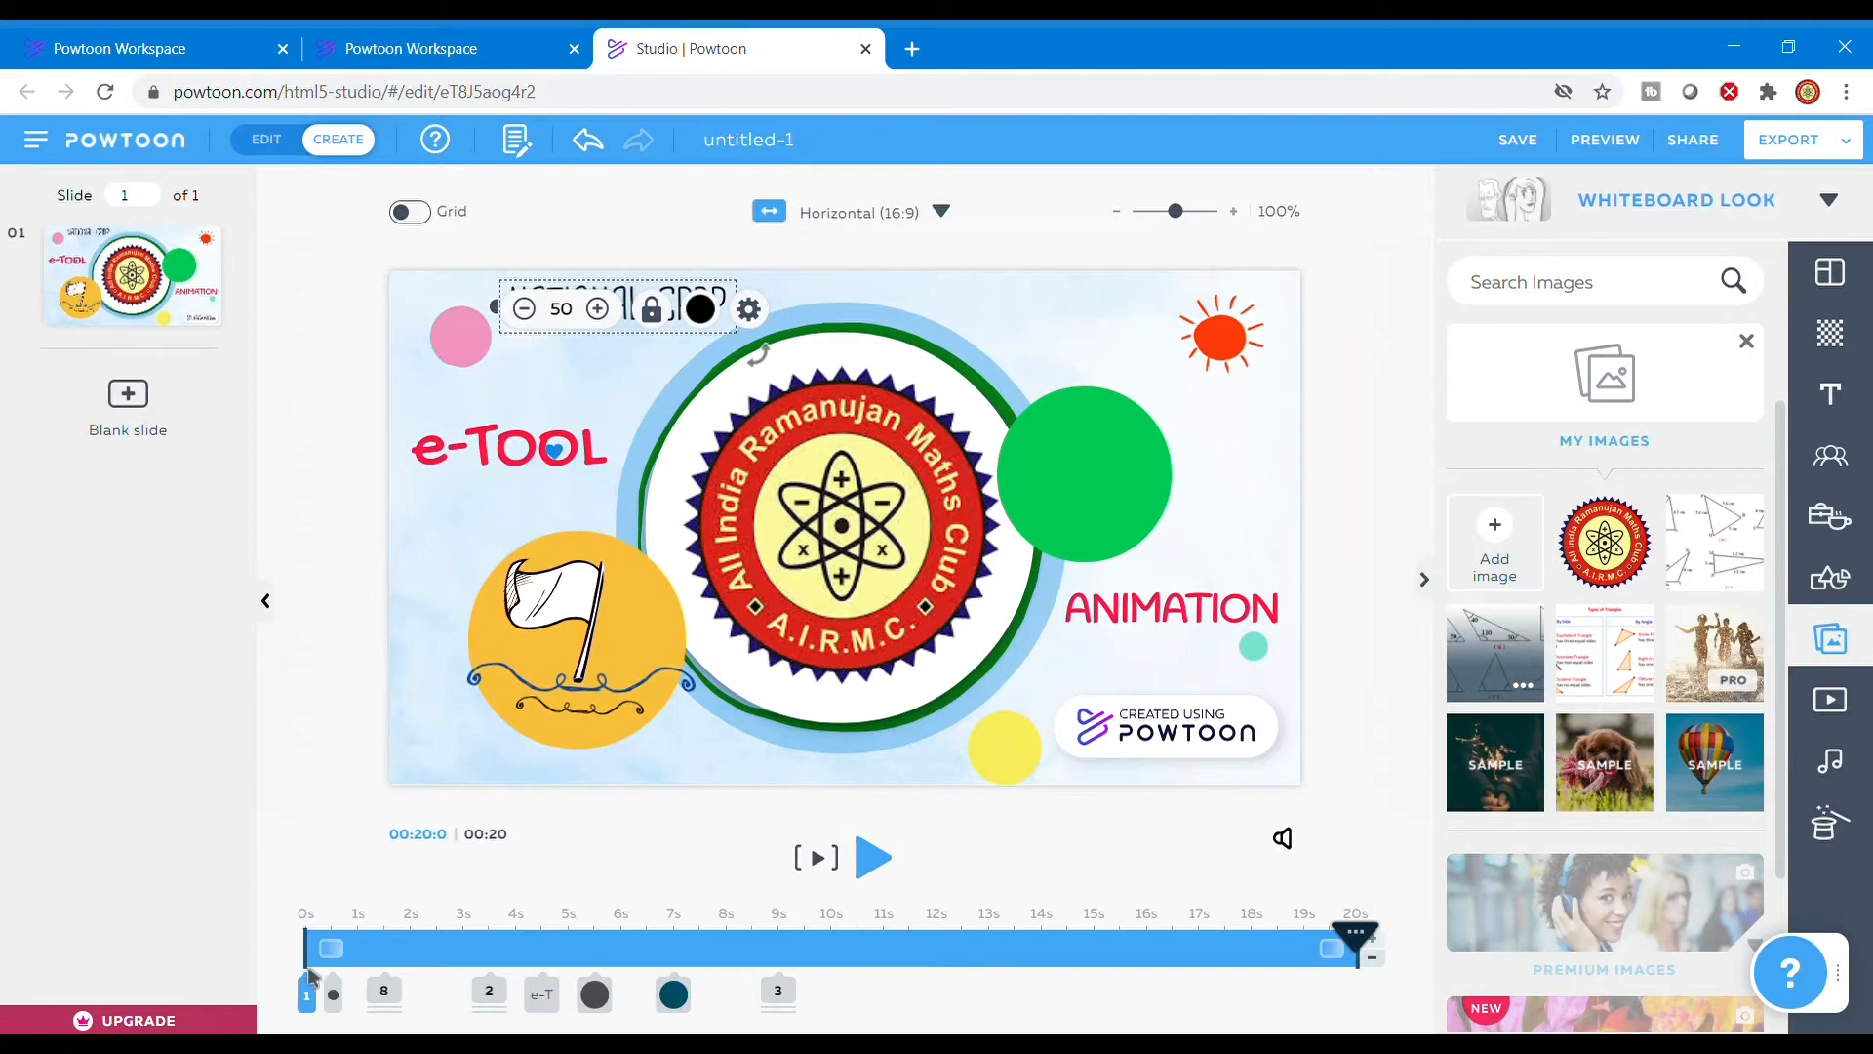
click(409, 1002)
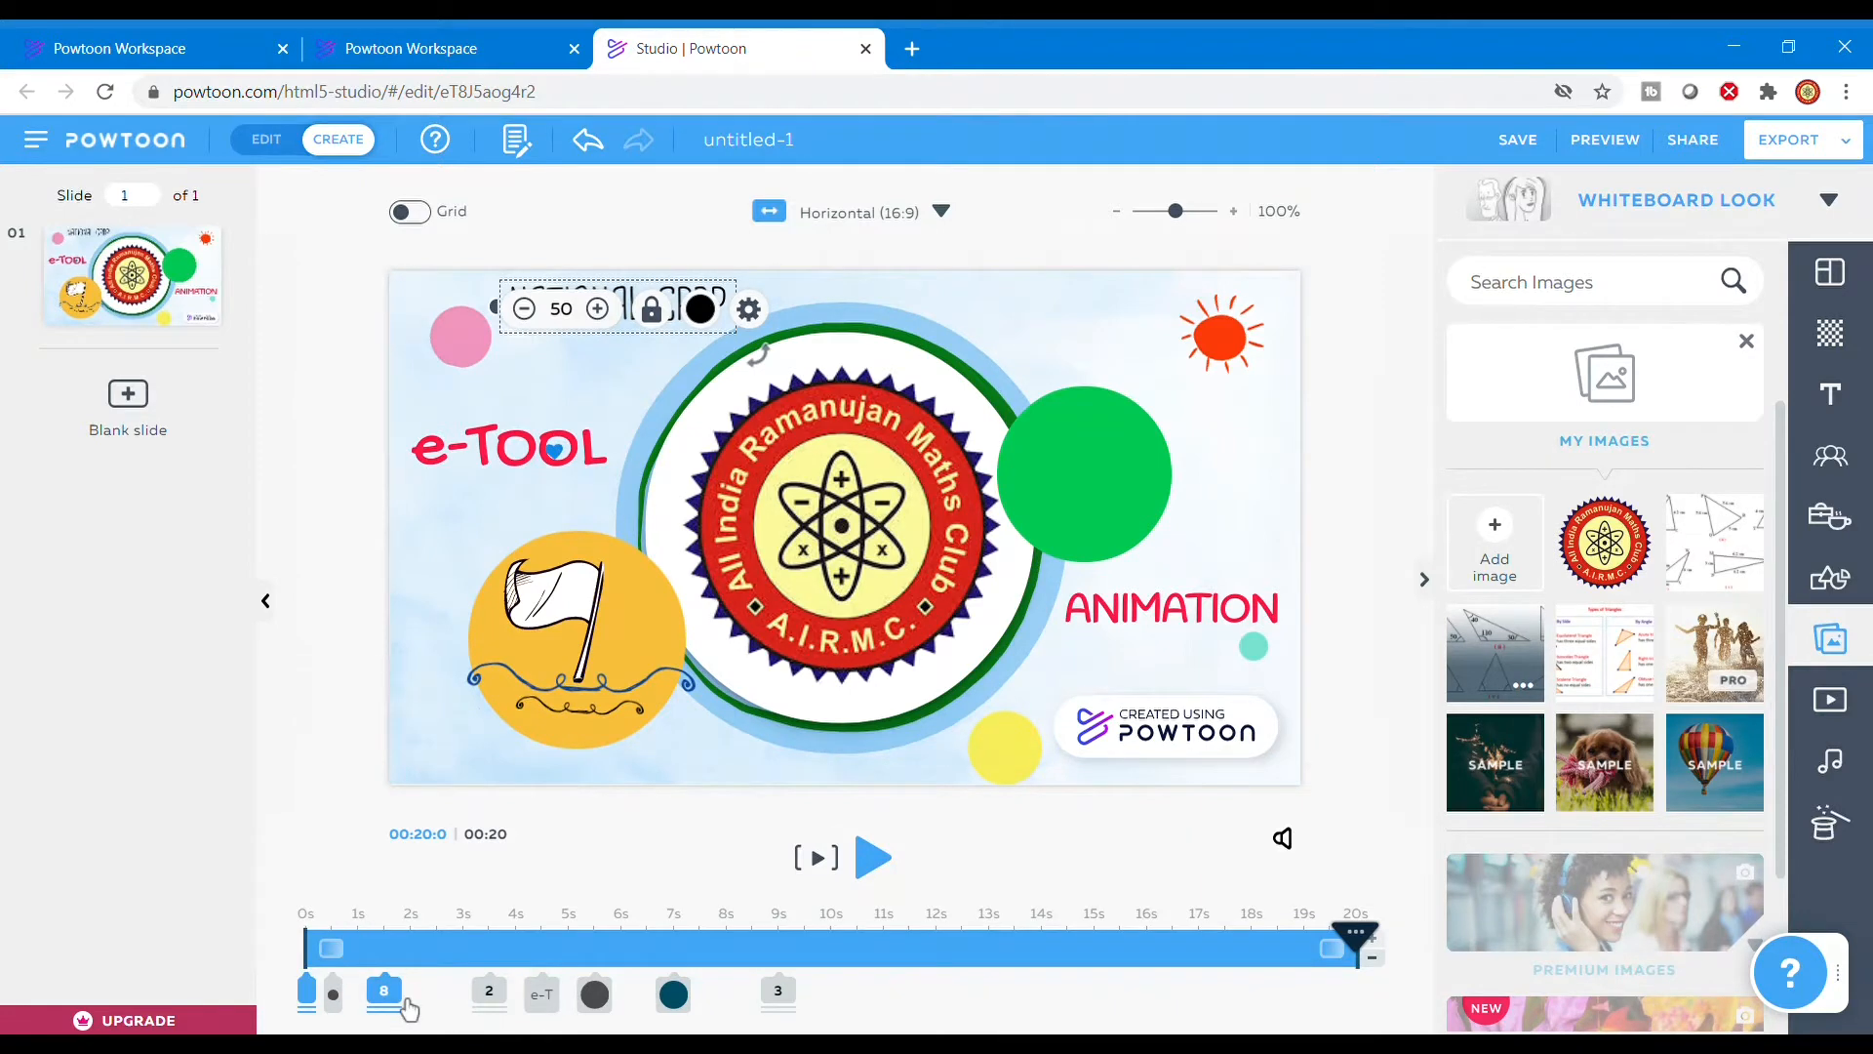
- Set the ANIMATION text alone to enter at about 5.5 seconds
click(1154, 639)
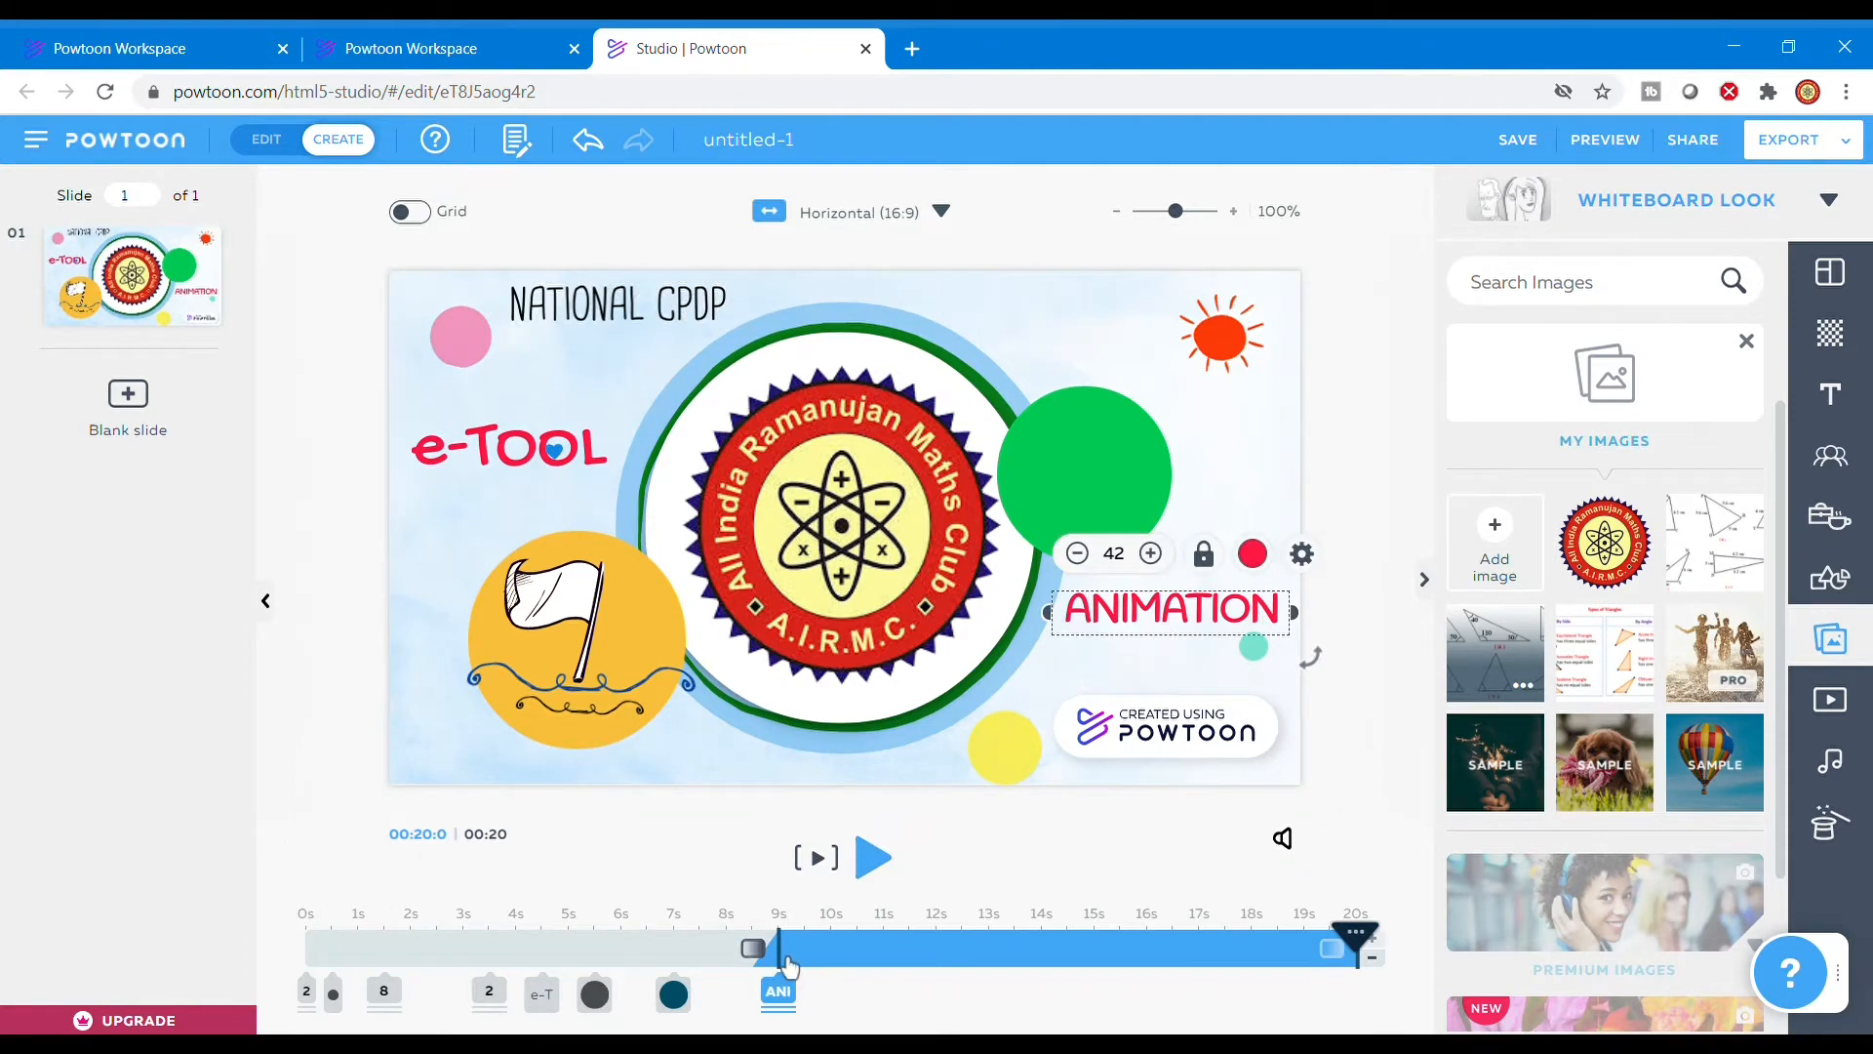
drag(788, 964, 613, 969)
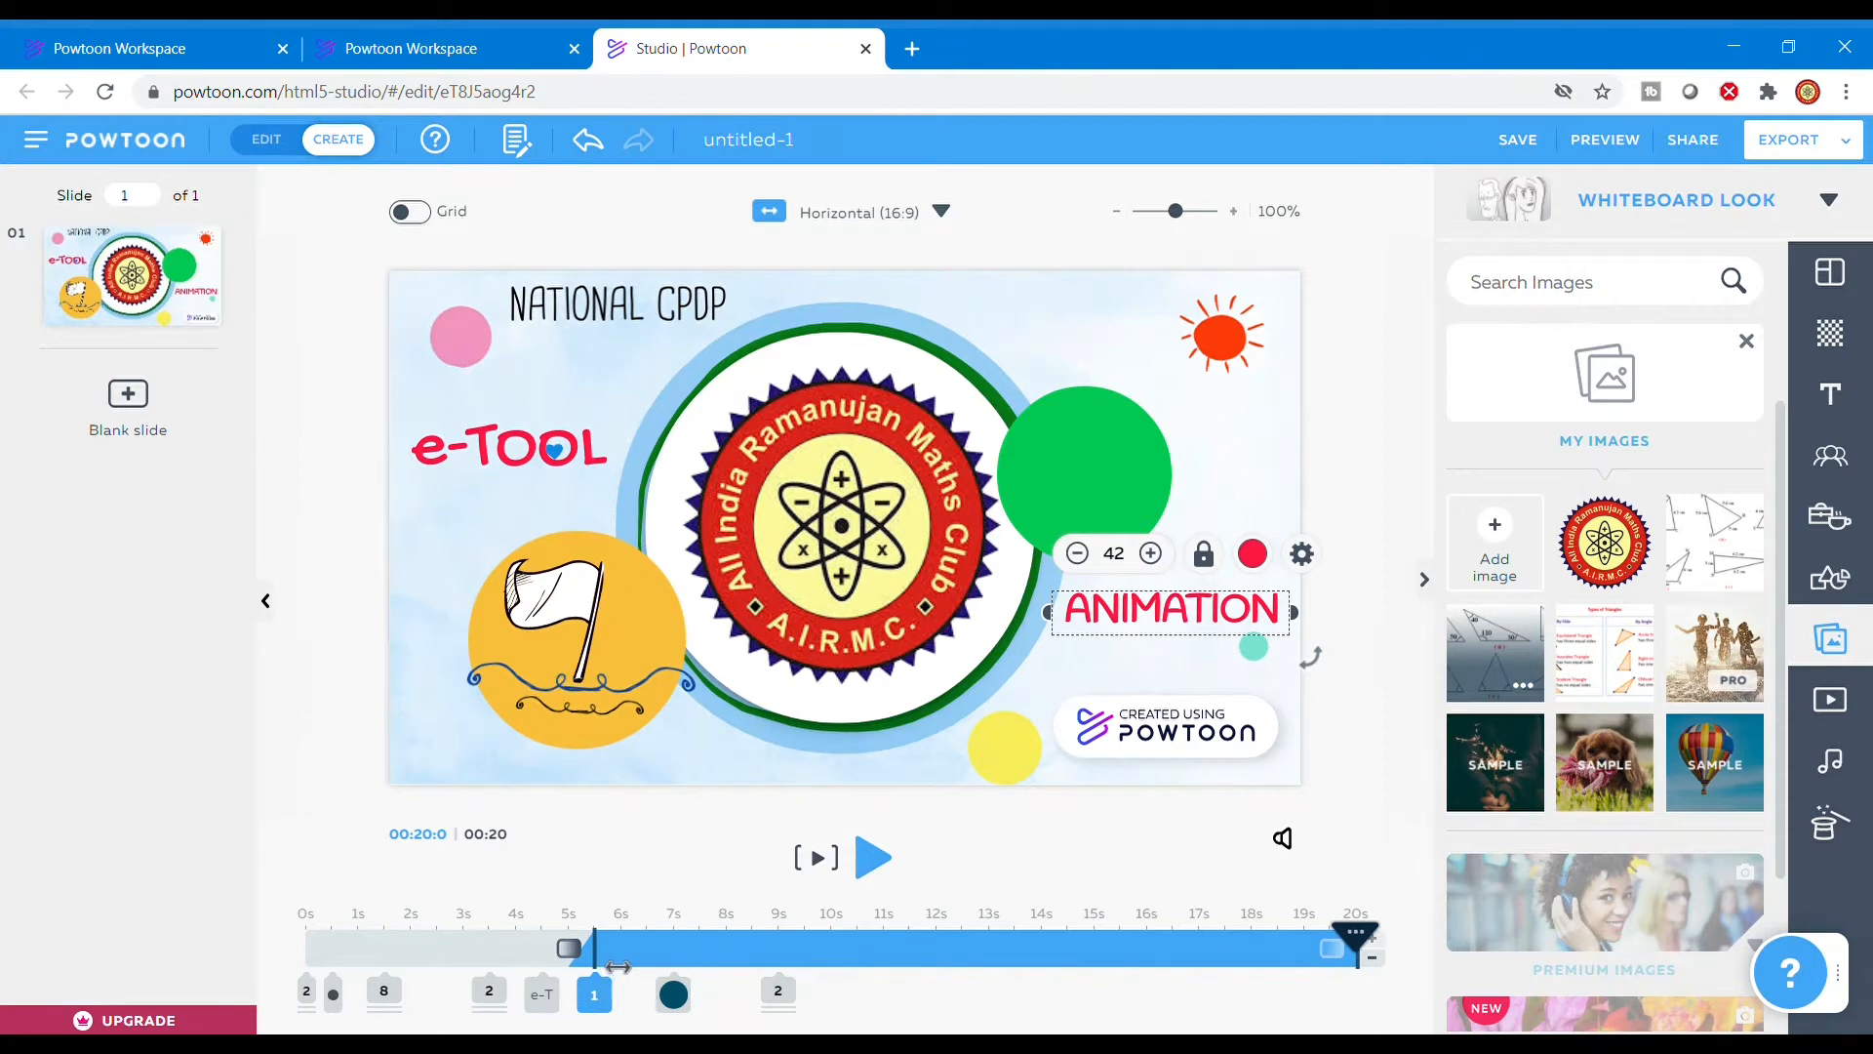
click(896, 1016)
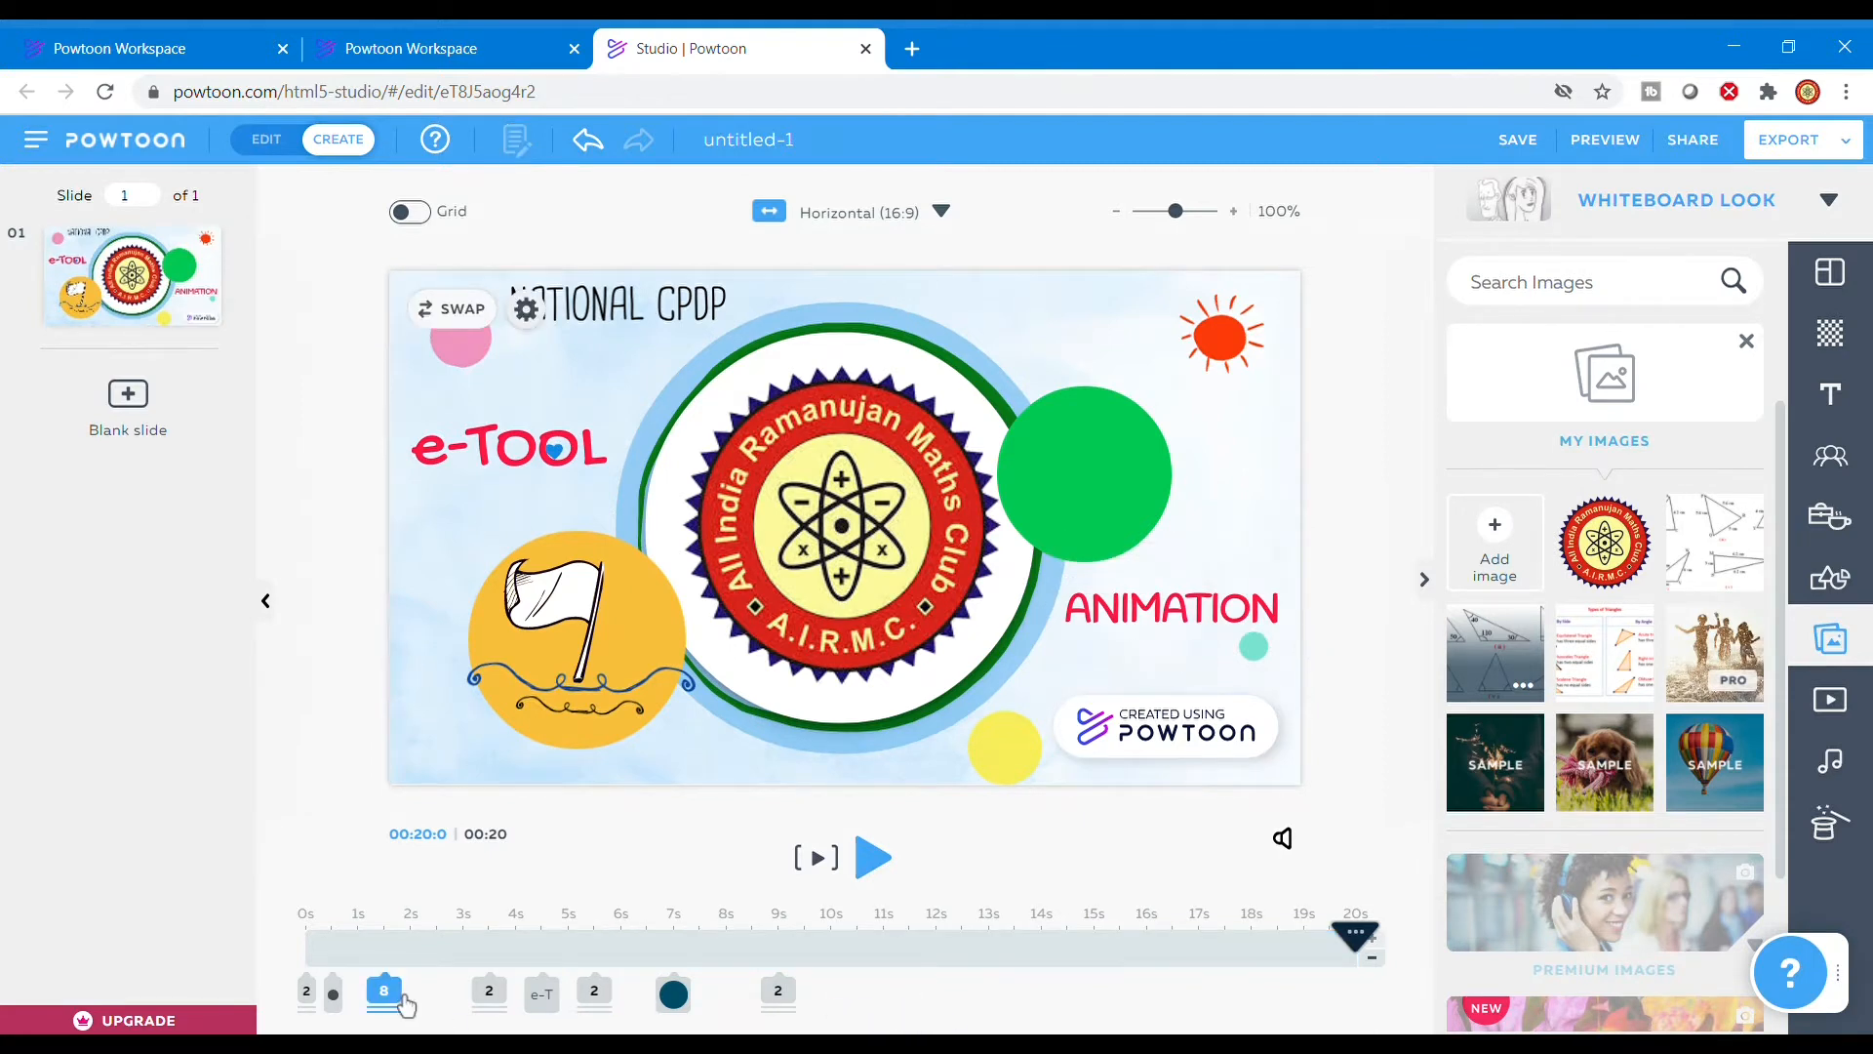
click(387, 994)
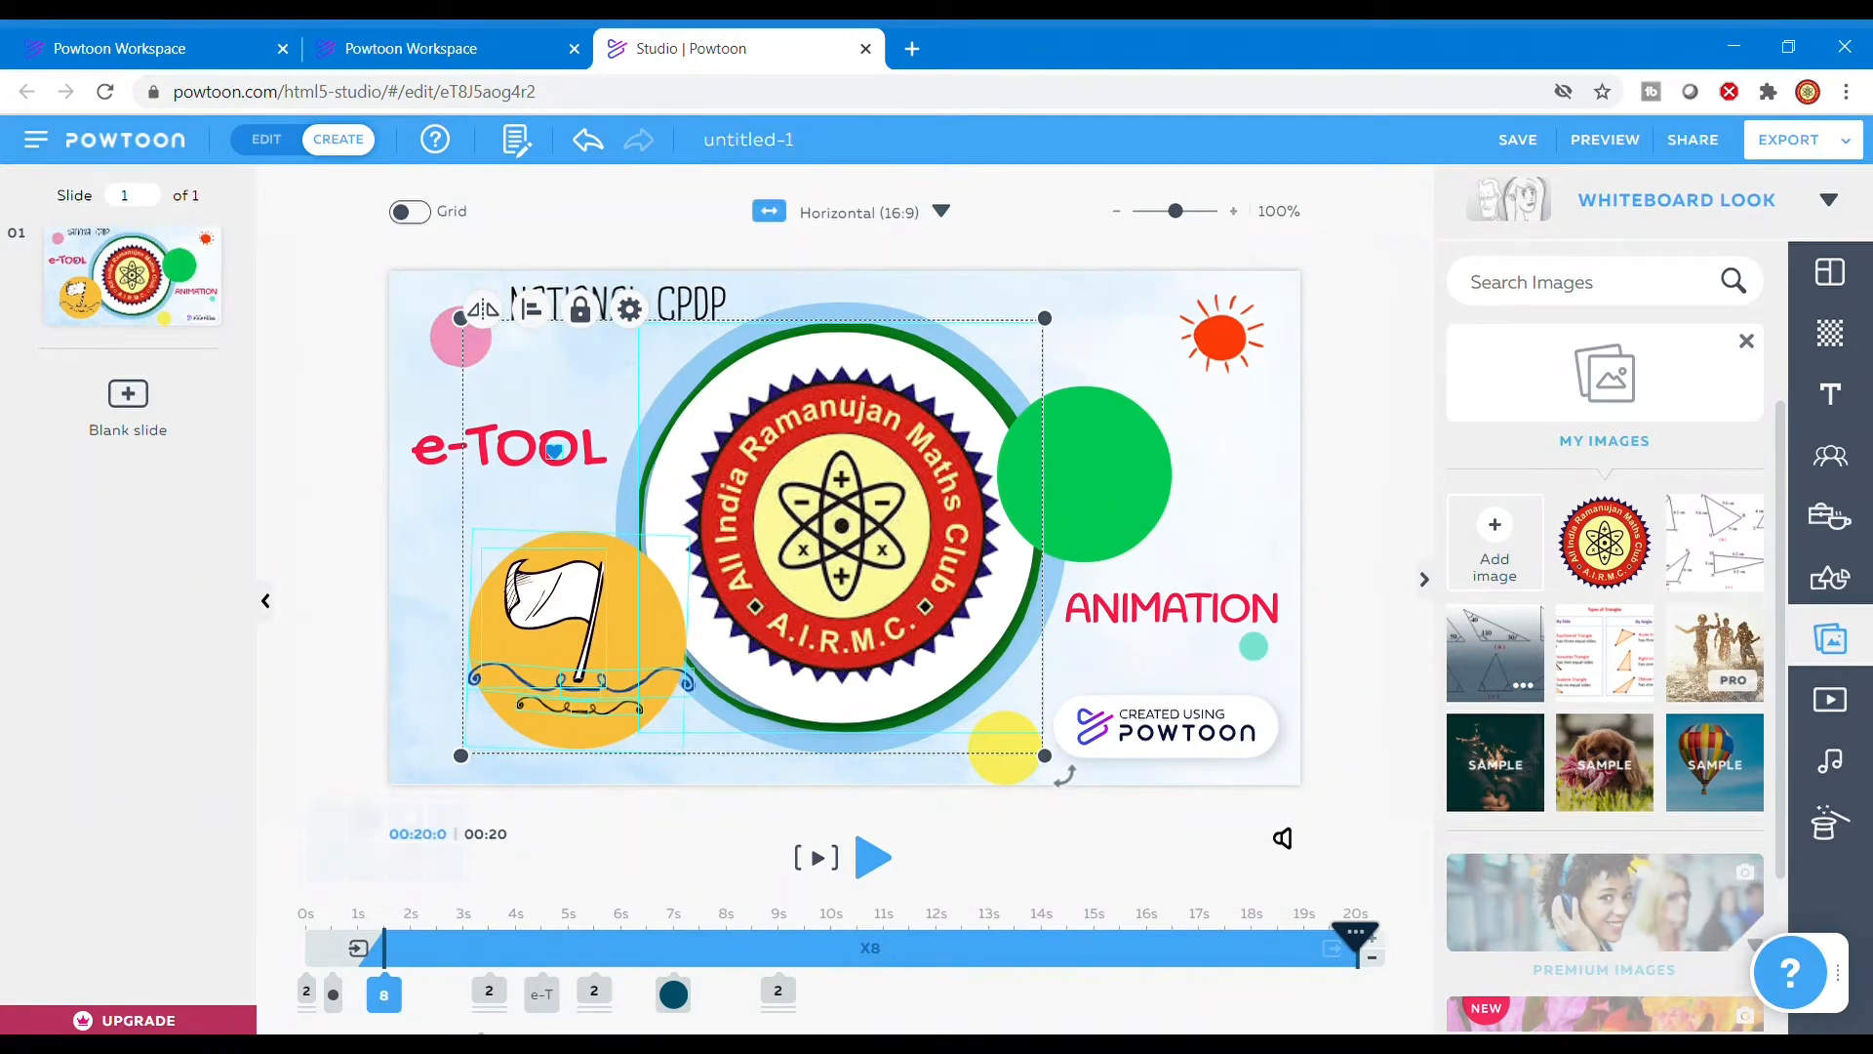
click(513, 1008)
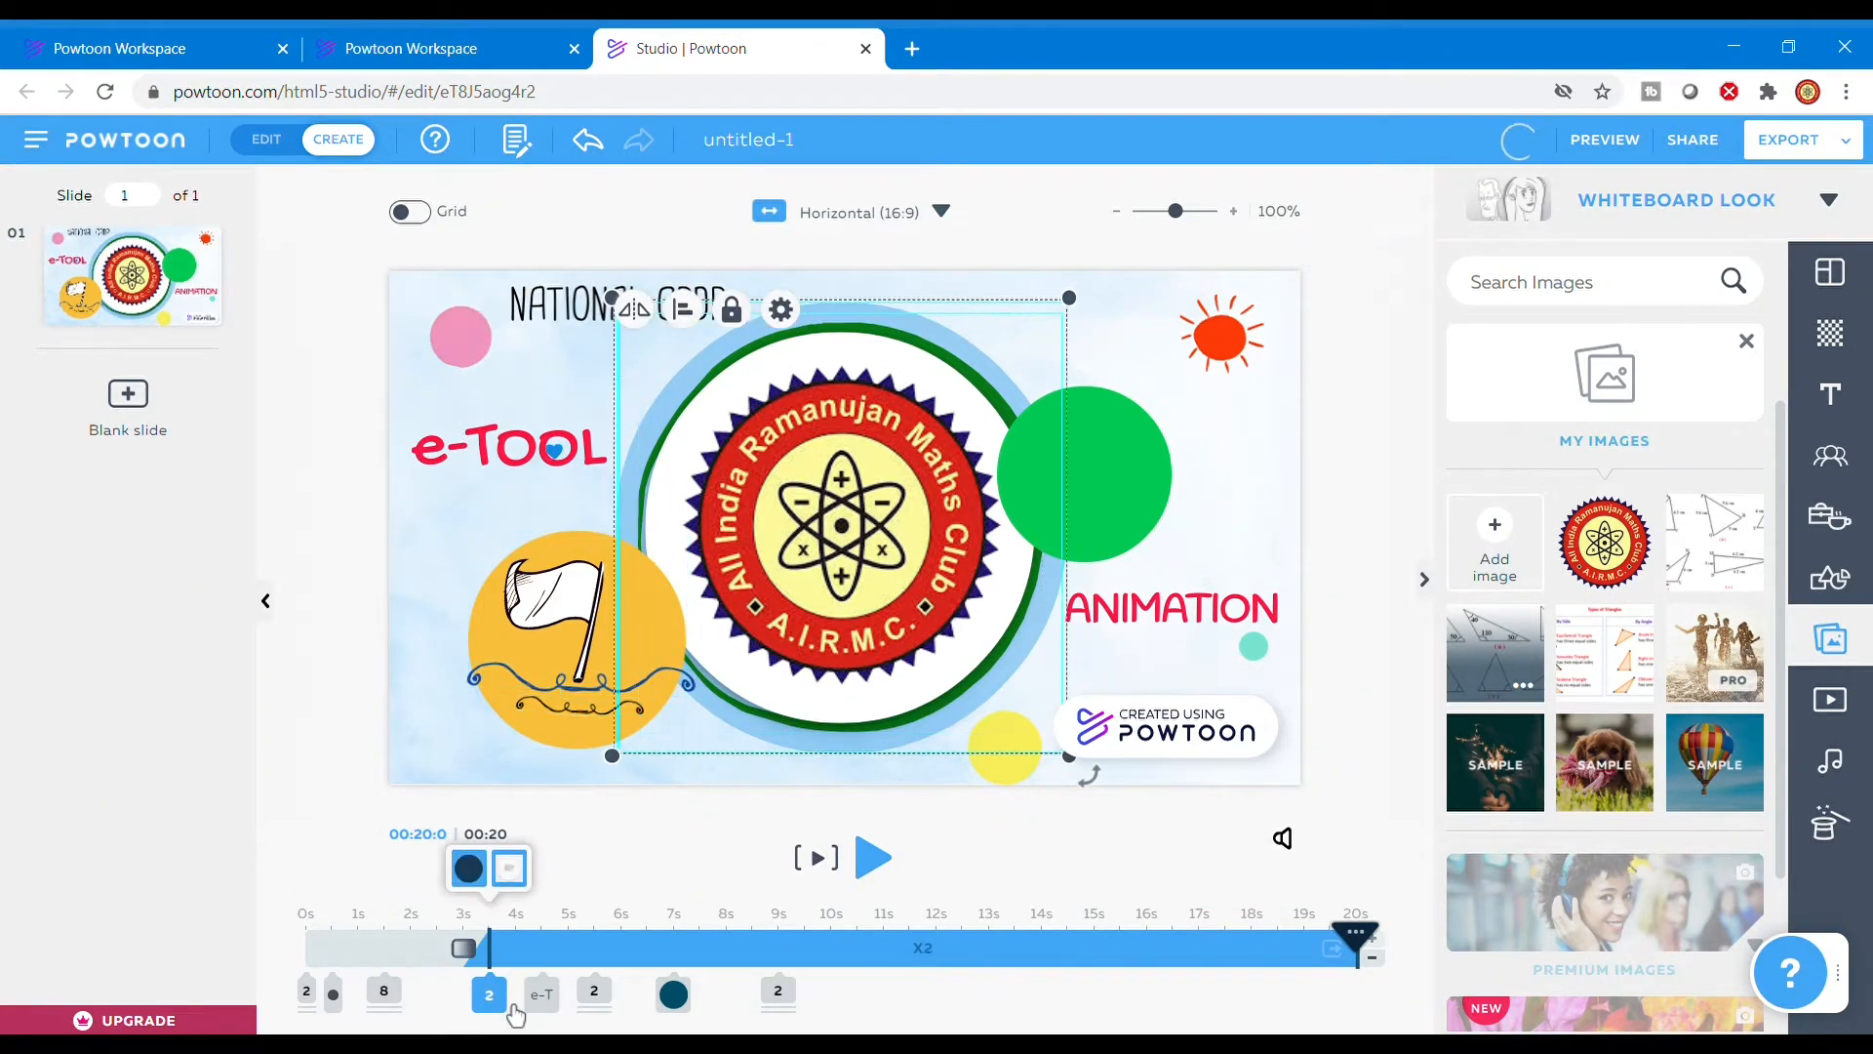
click(561, 1015)
click(907, 1024)
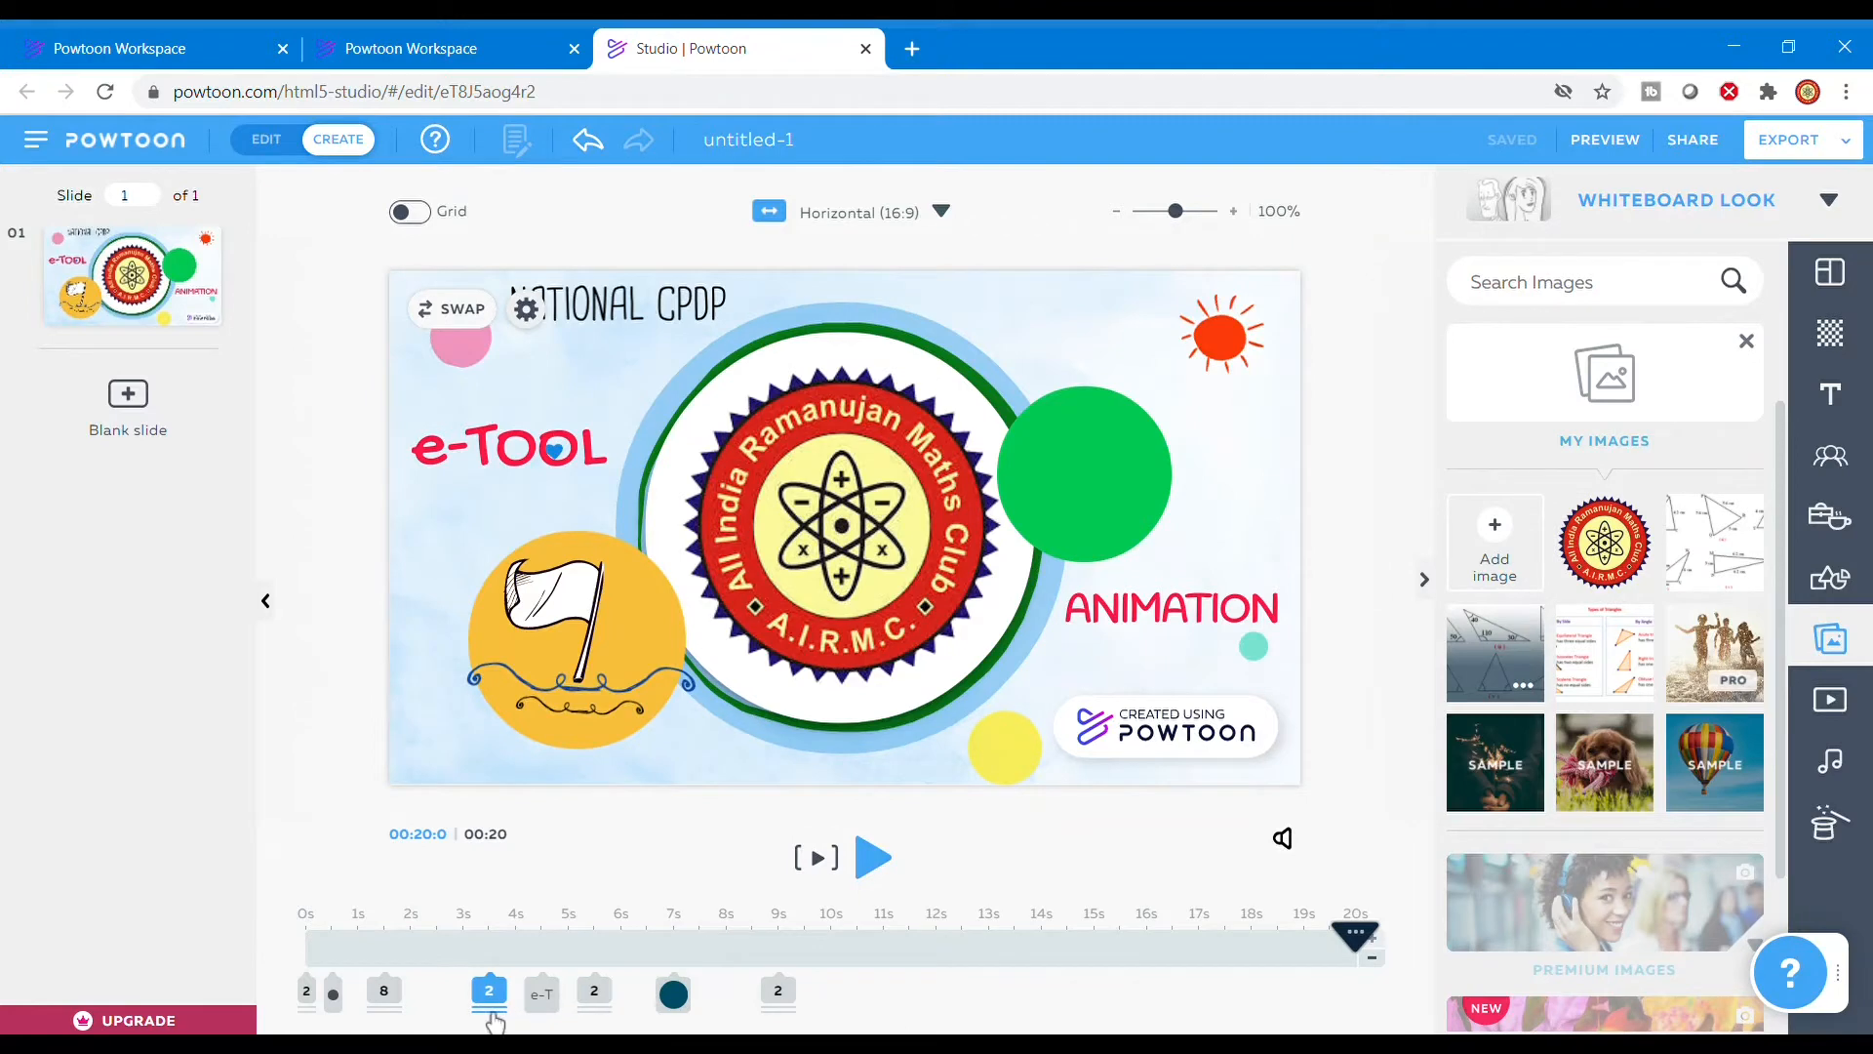
- Set the sun and pink circle to enter at 12 seconds and the e-TOOL text at about 8.5 seconds
click(788, 993)
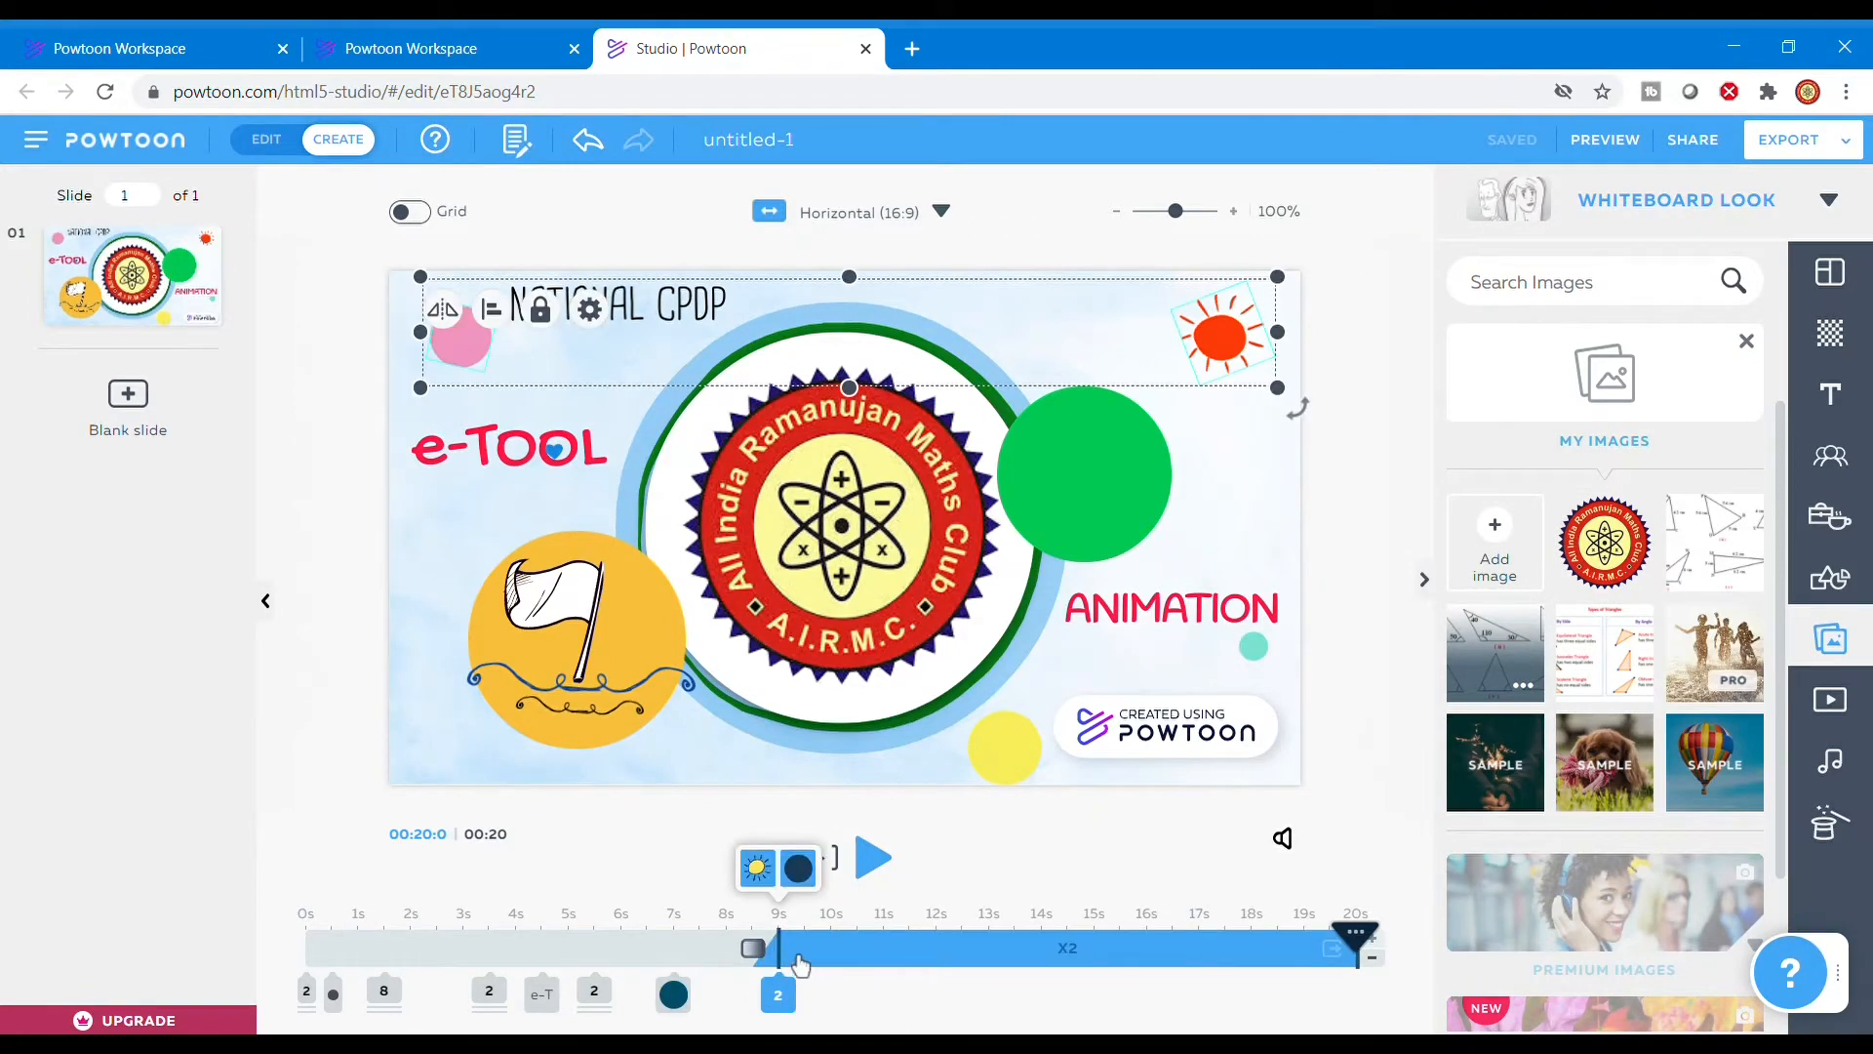
drag(832, 966, 990, 966)
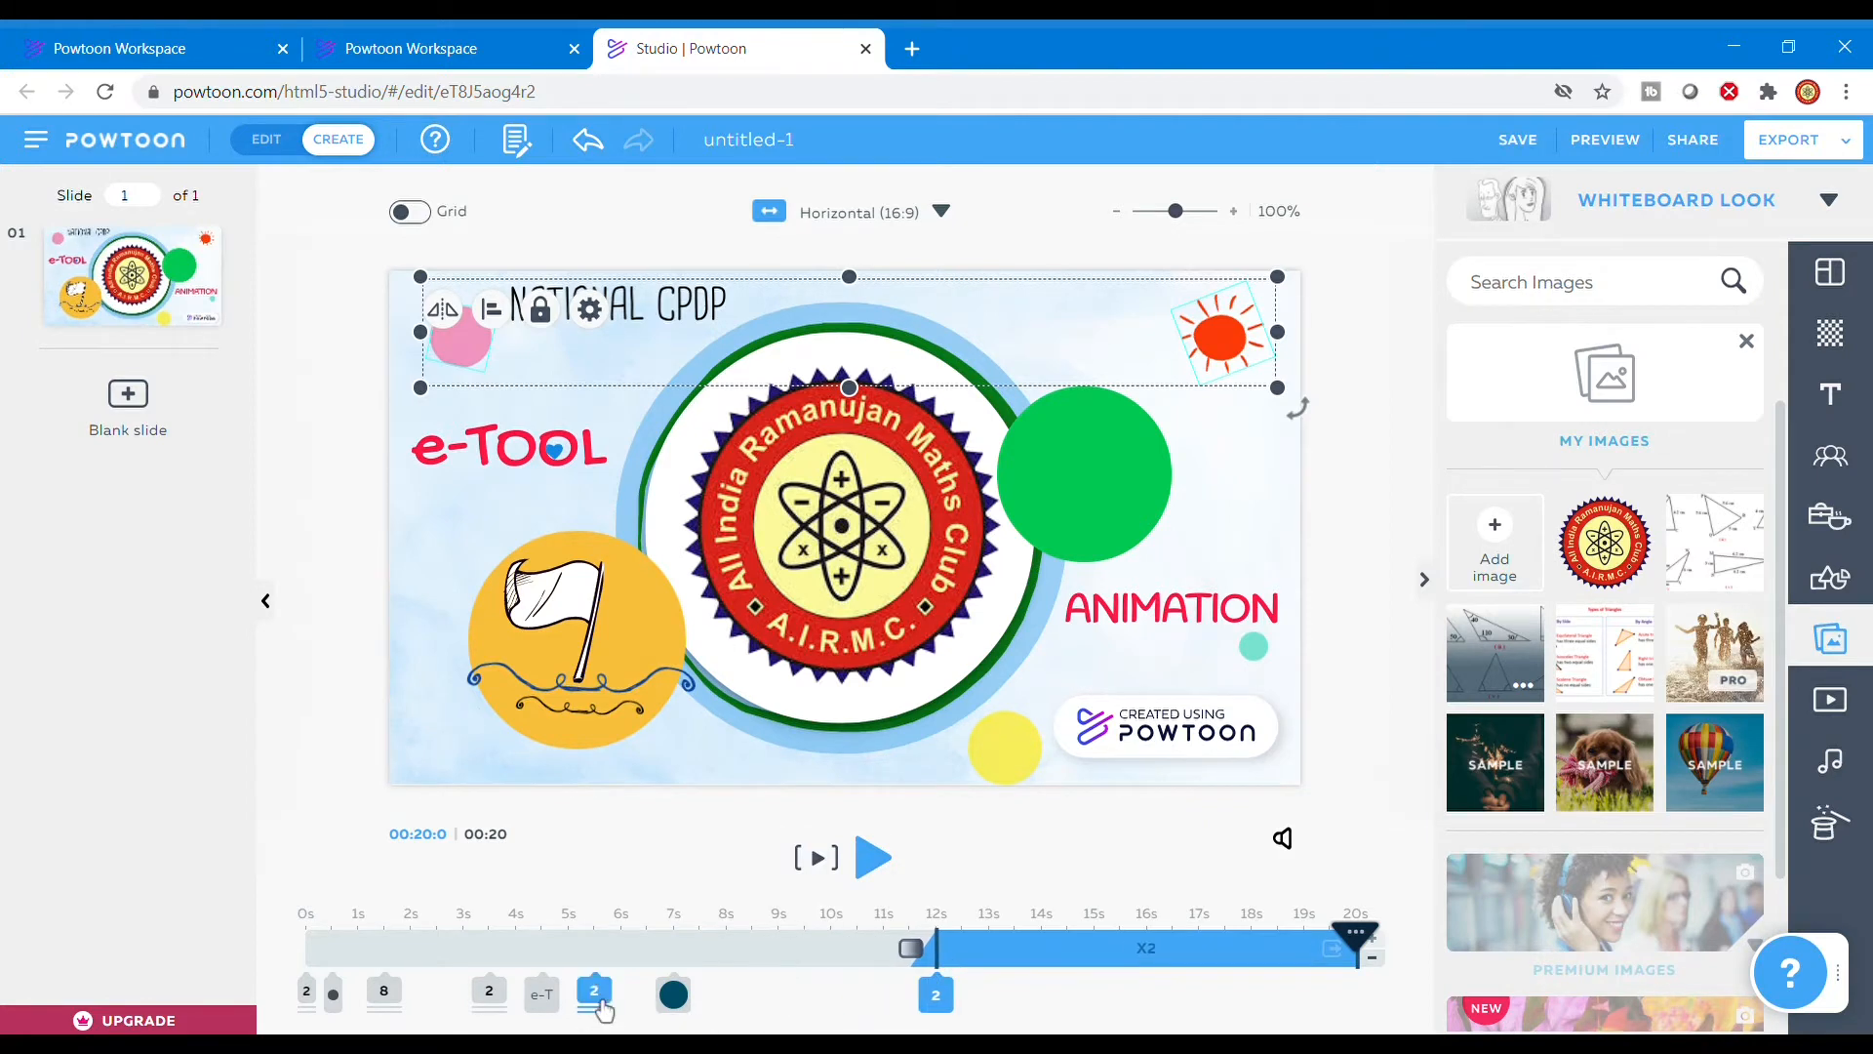
click(558, 1009)
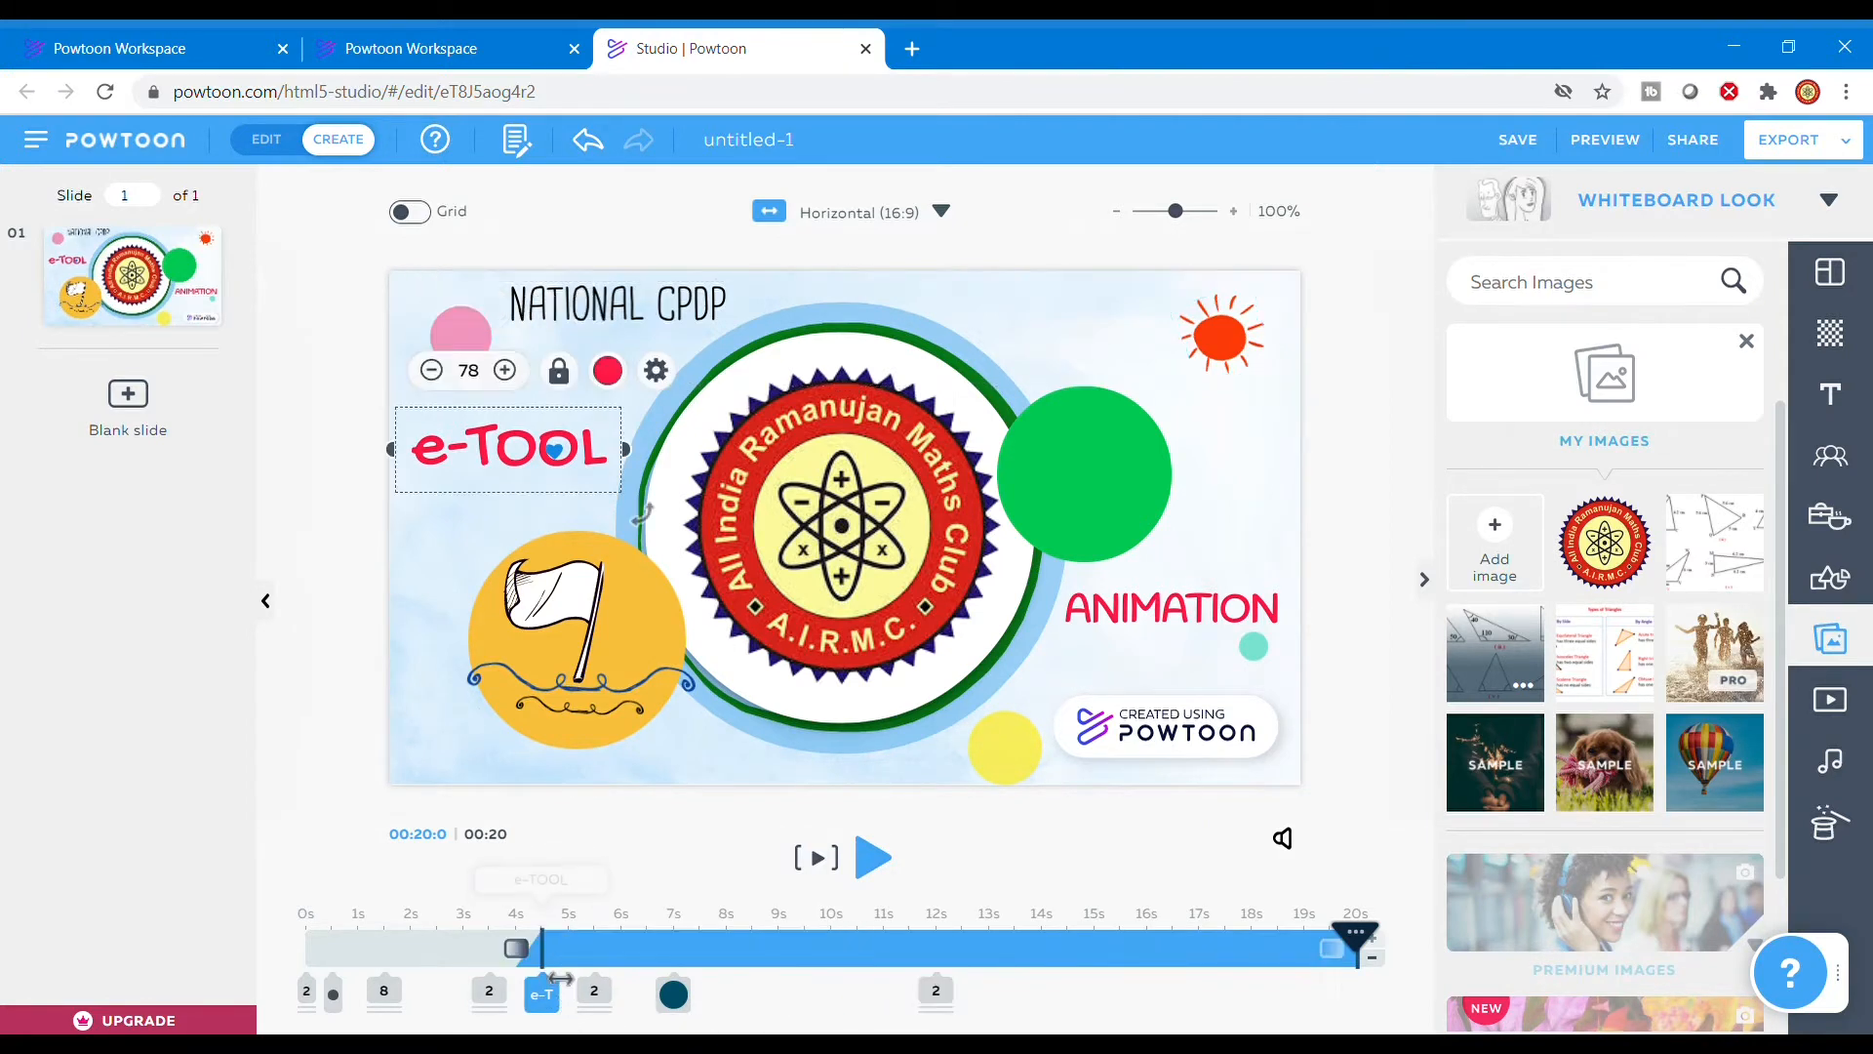
drag(599, 965, 774, 965)
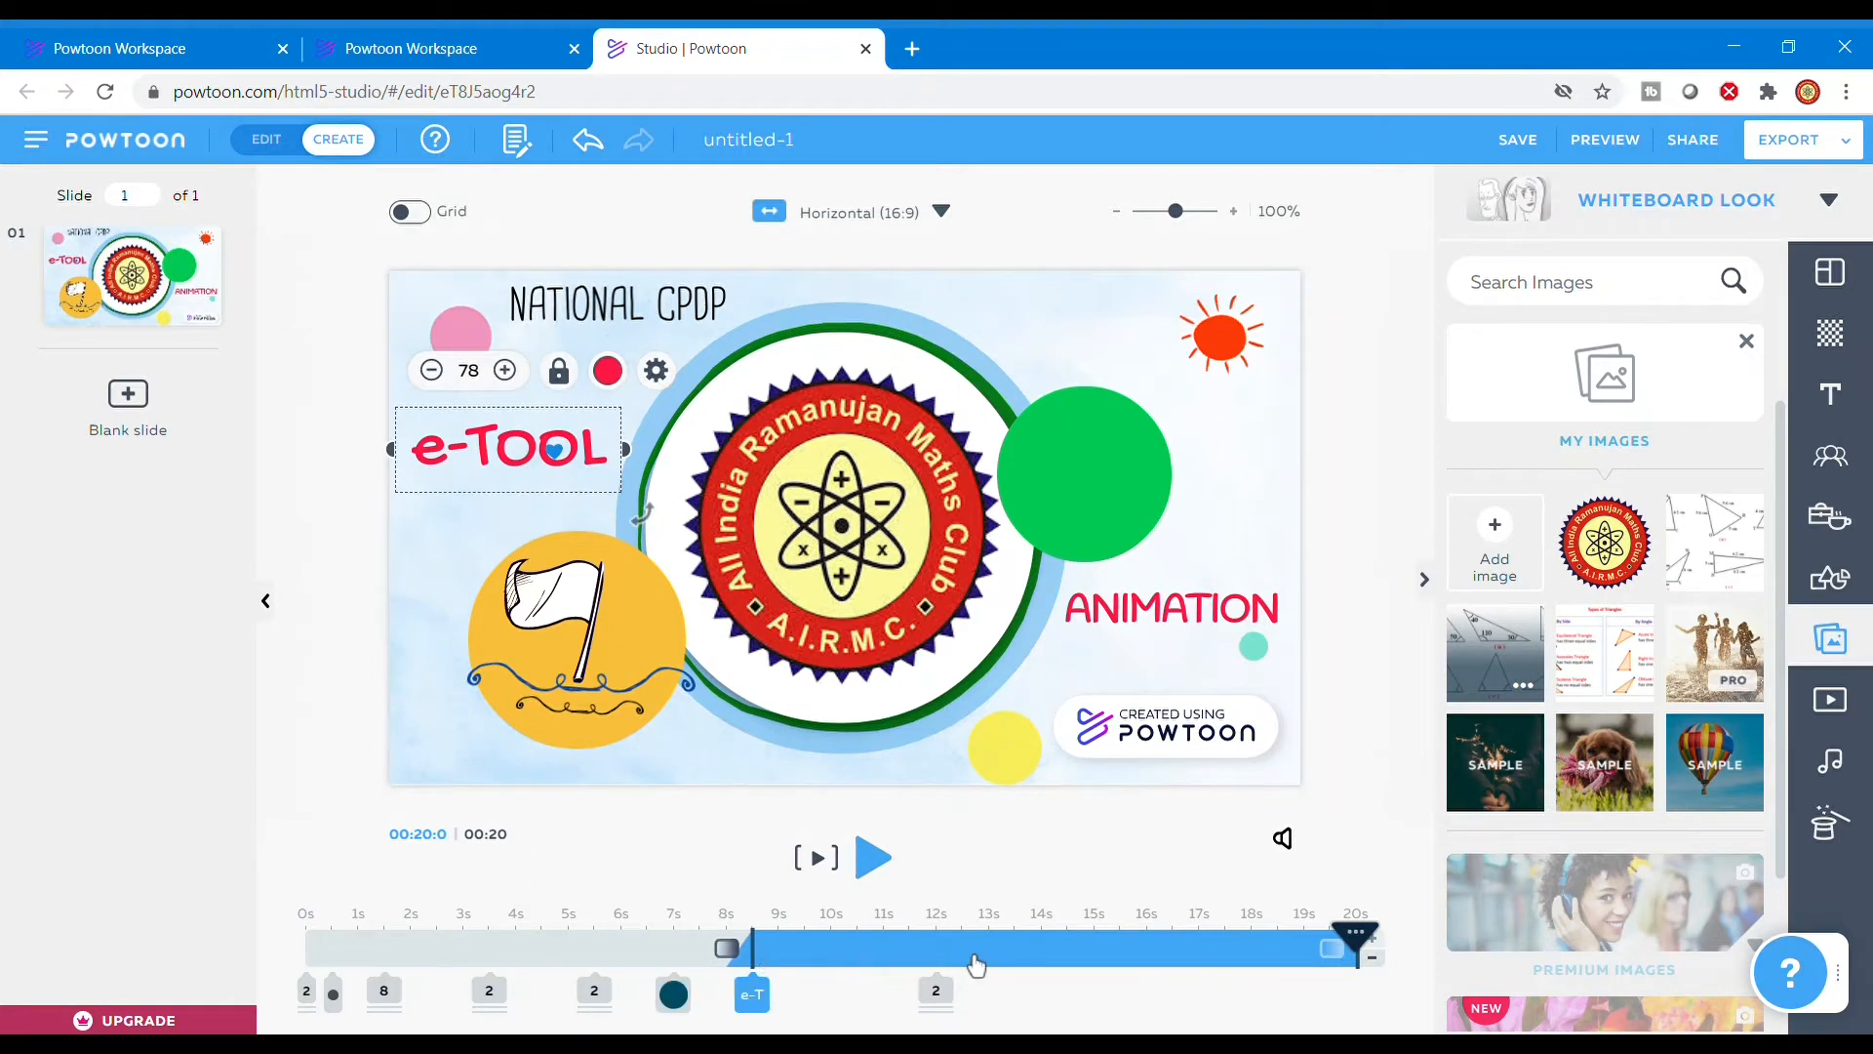
- Set the ANIMATION text alone to enter at 14 seconds and play back the slide
click(939, 993)
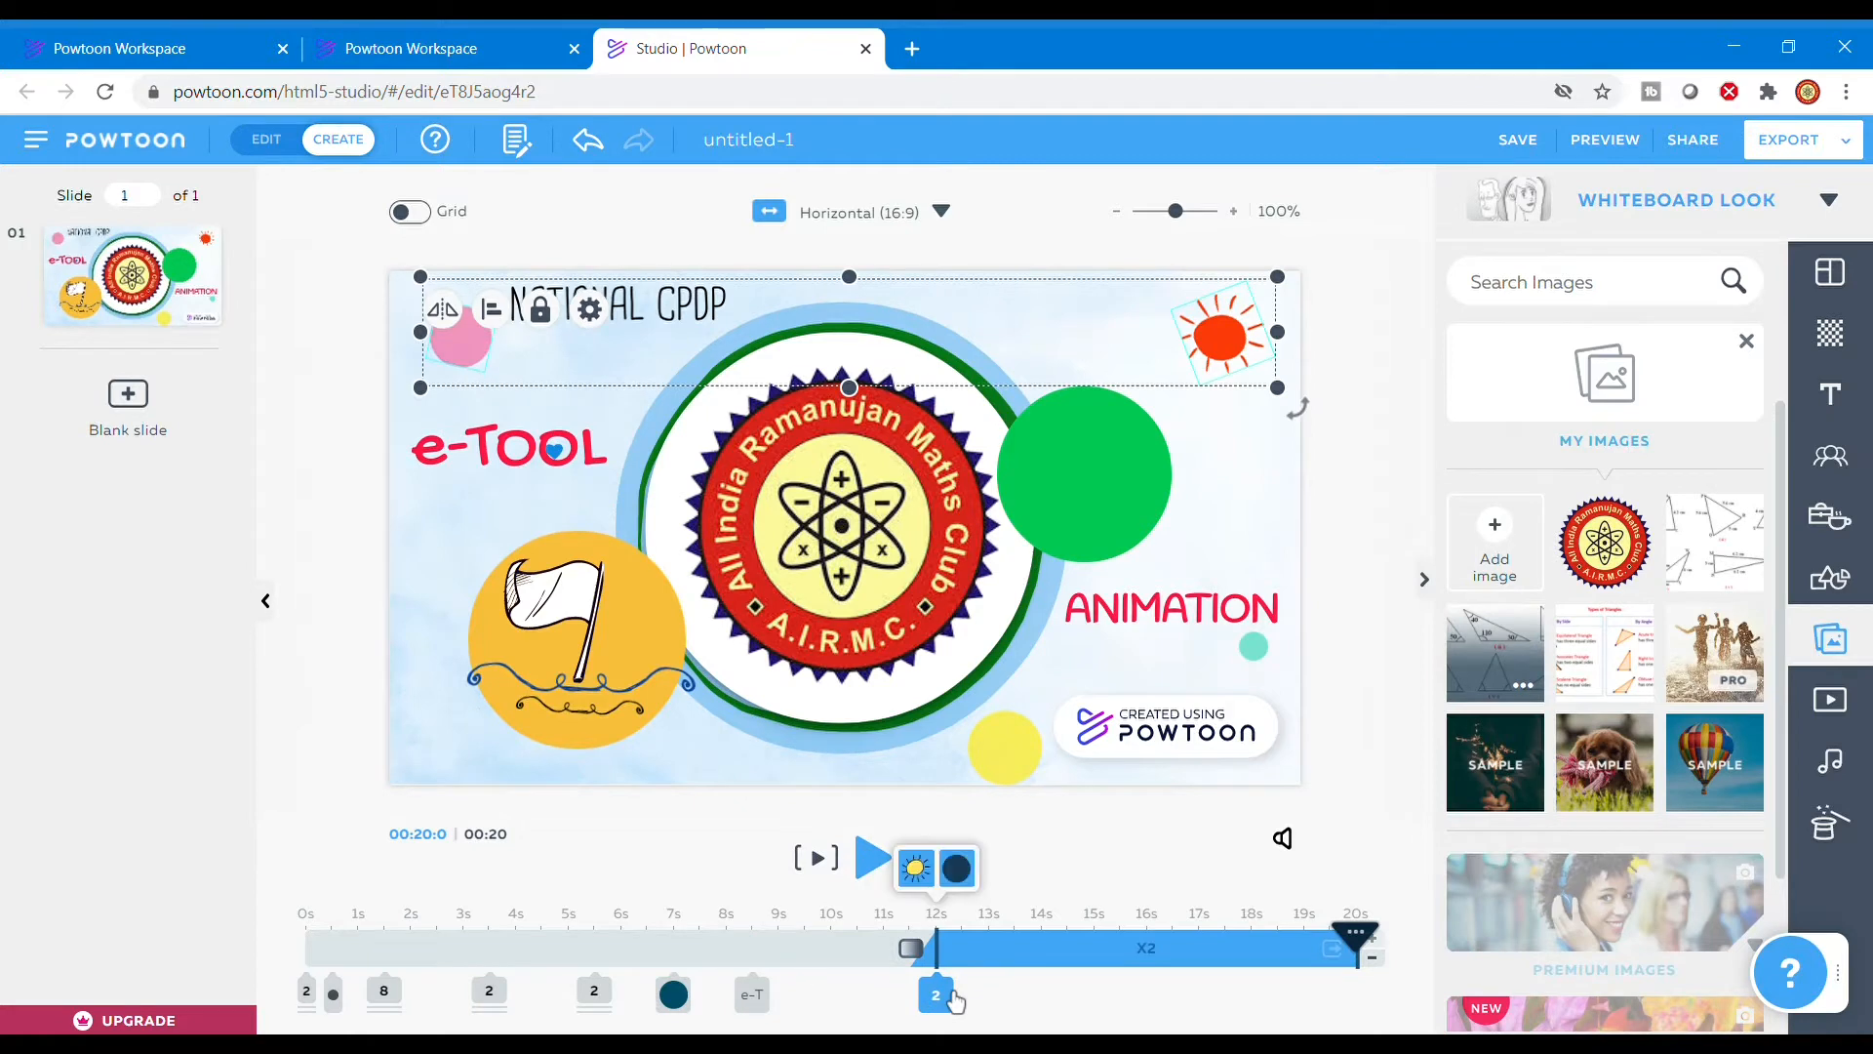
click(597, 995)
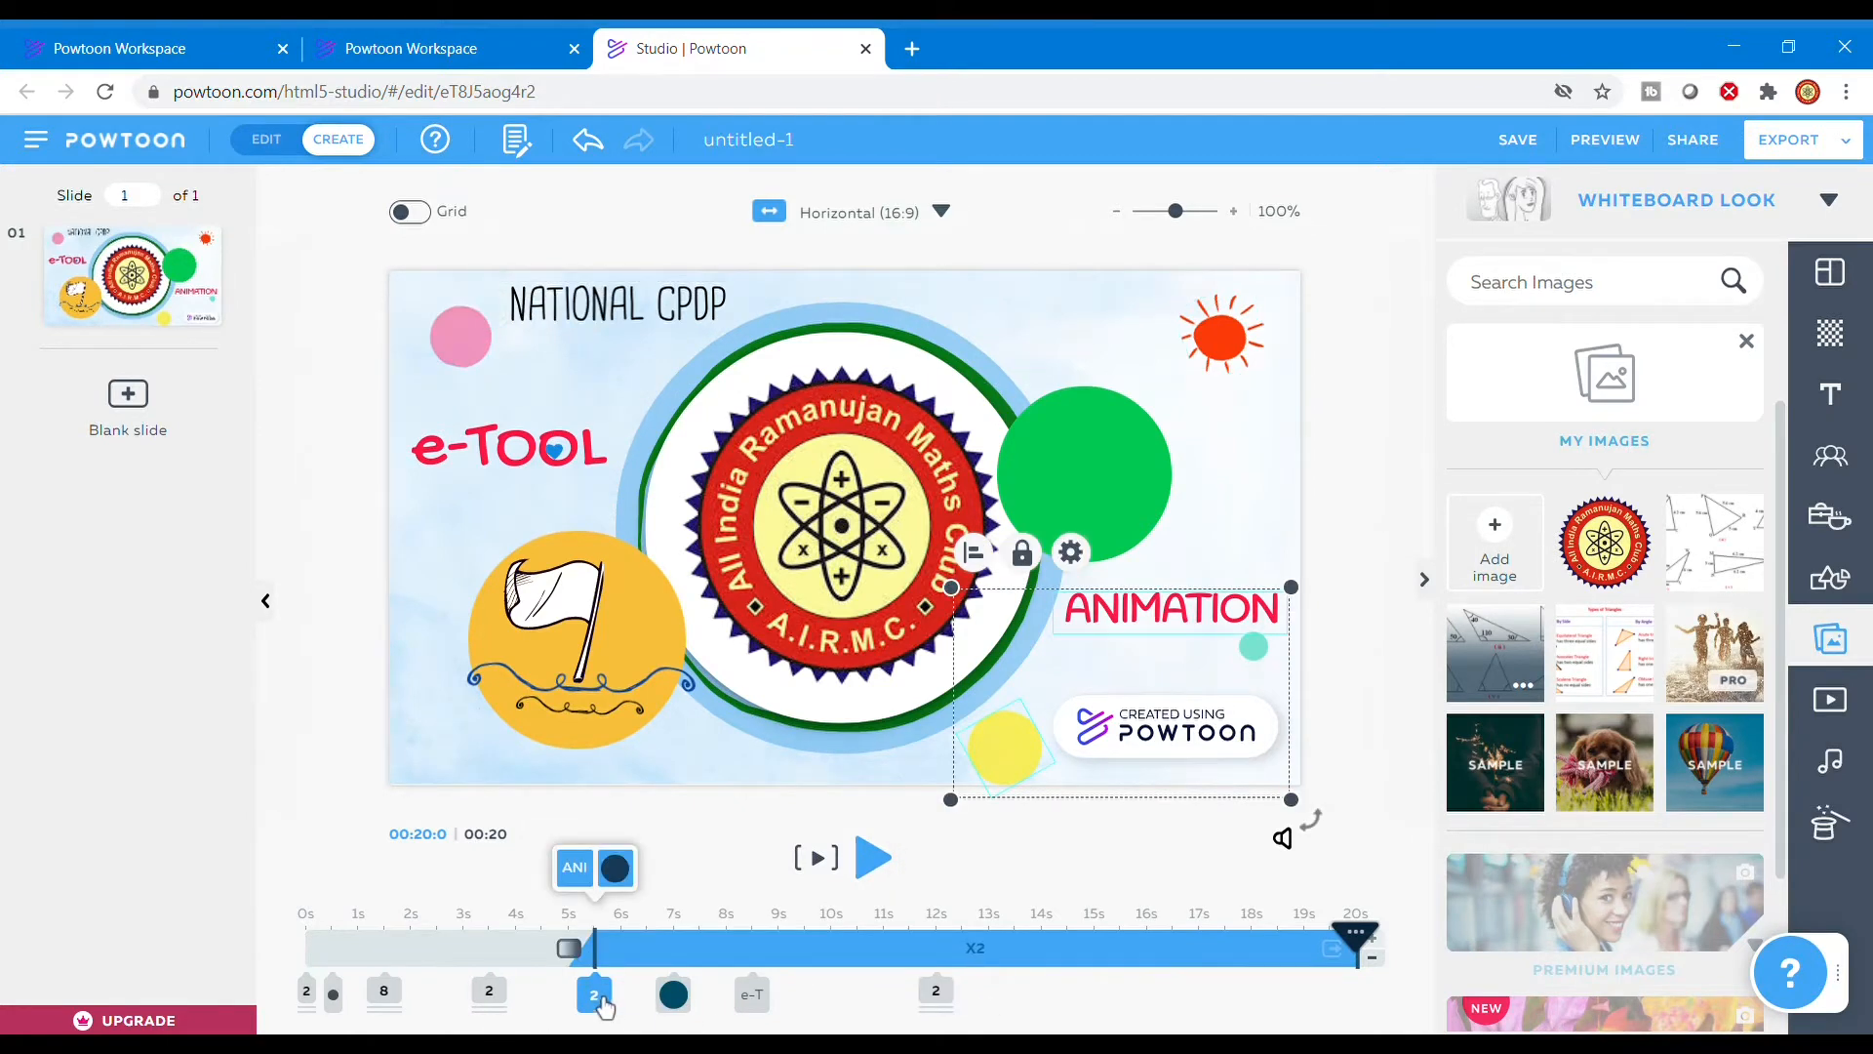
click(575, 866)
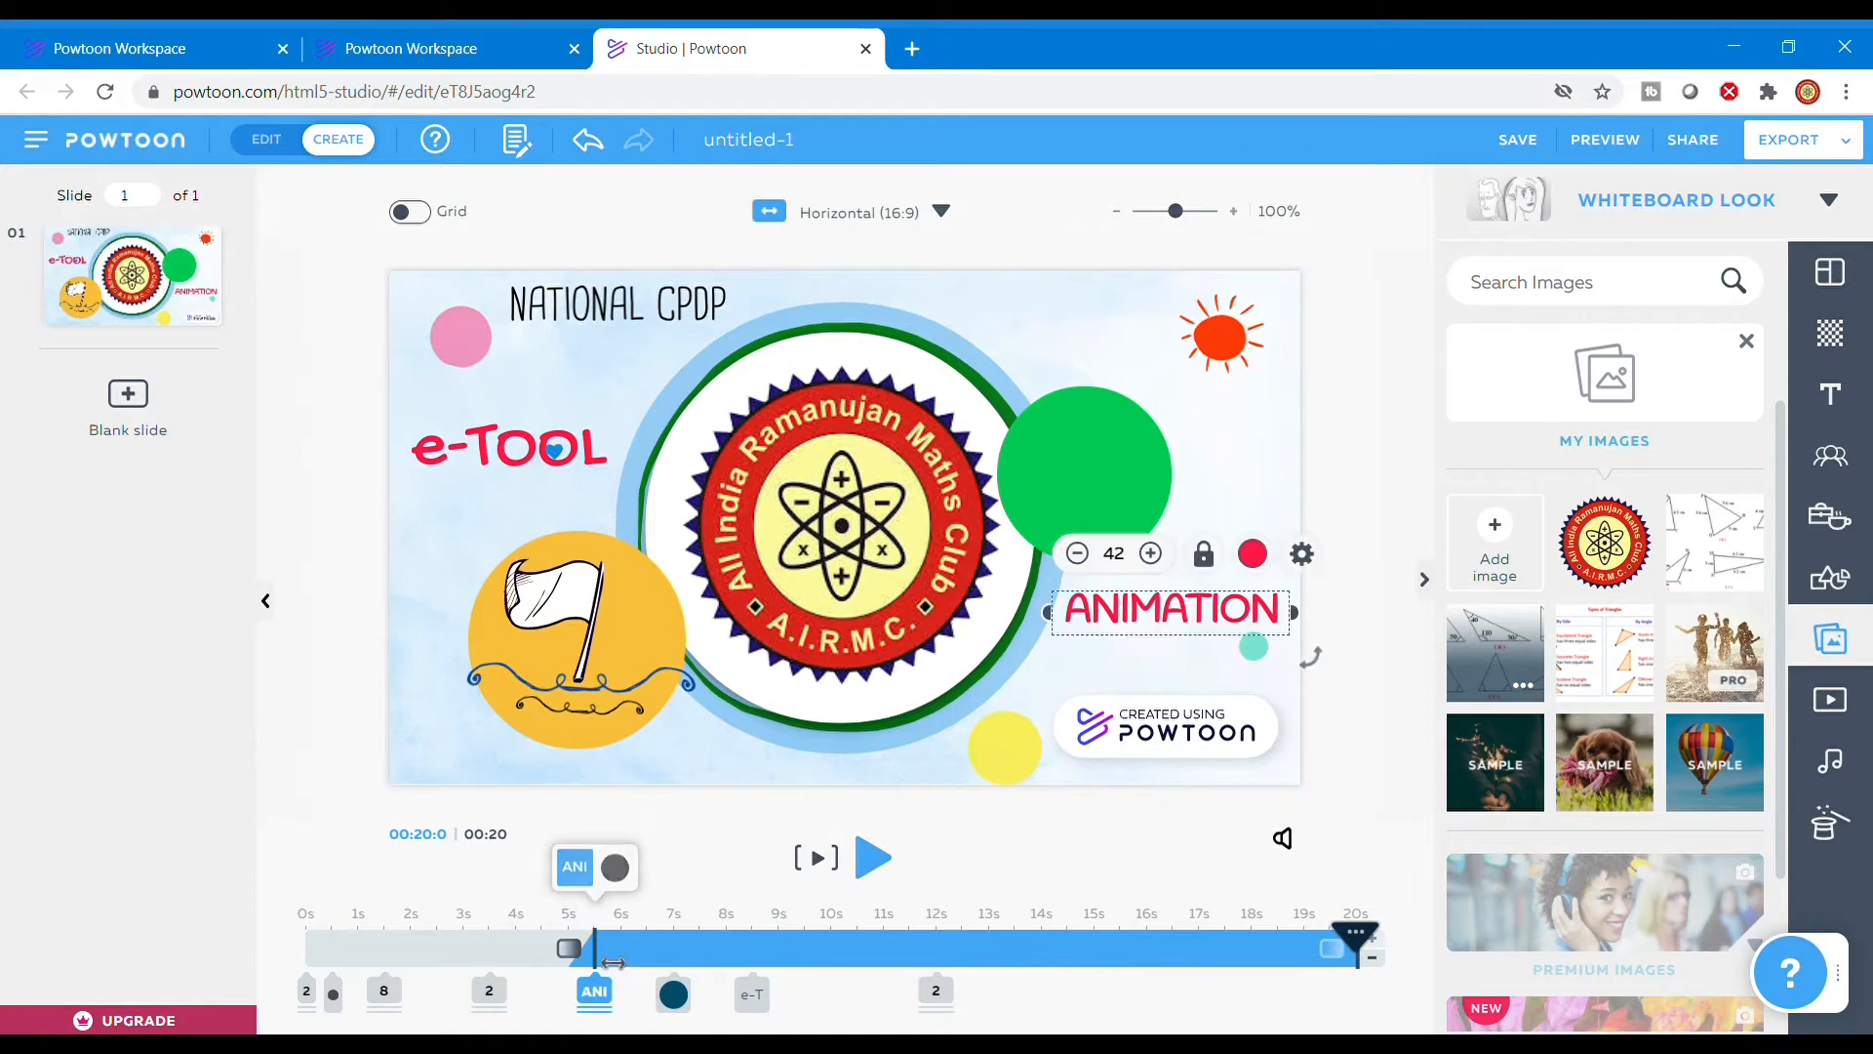
mouse_move(617, 973)
mouse_down()
mouse_move(911, 962)
mouse_move(1054, 988)
mouse_up()
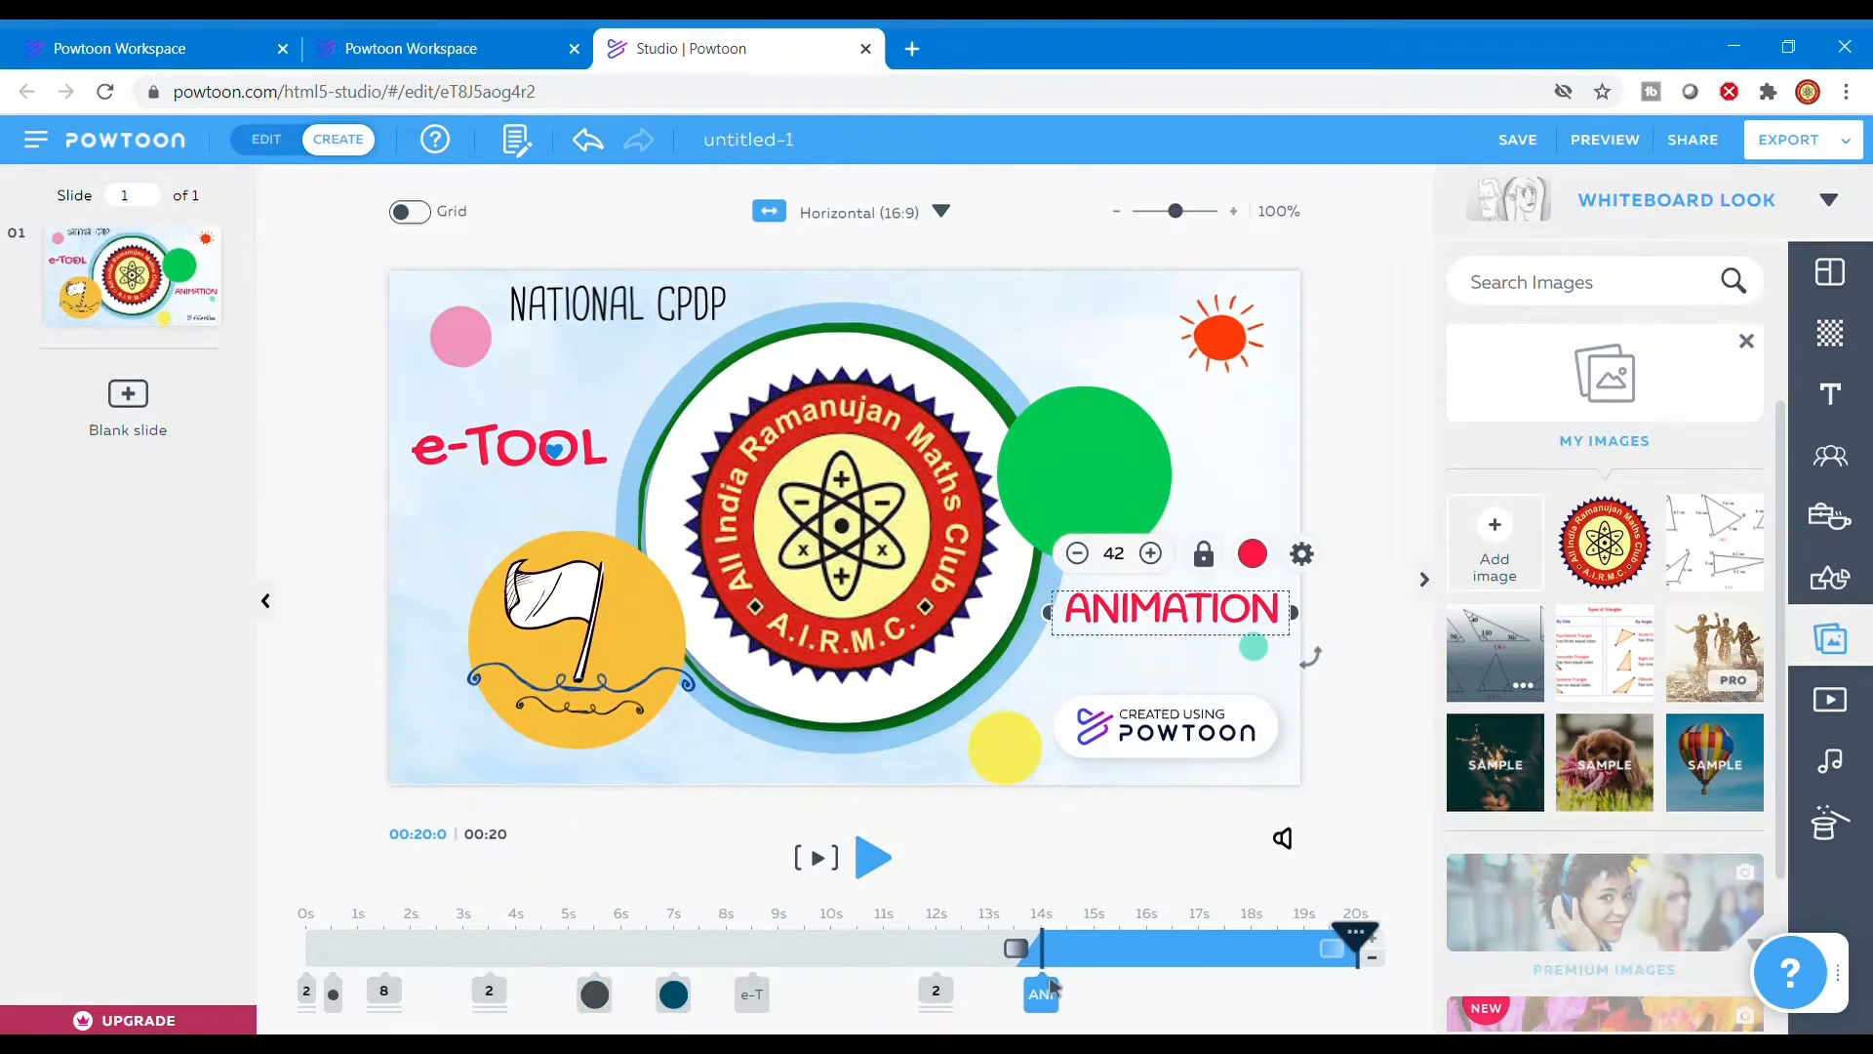
click(833, 869)
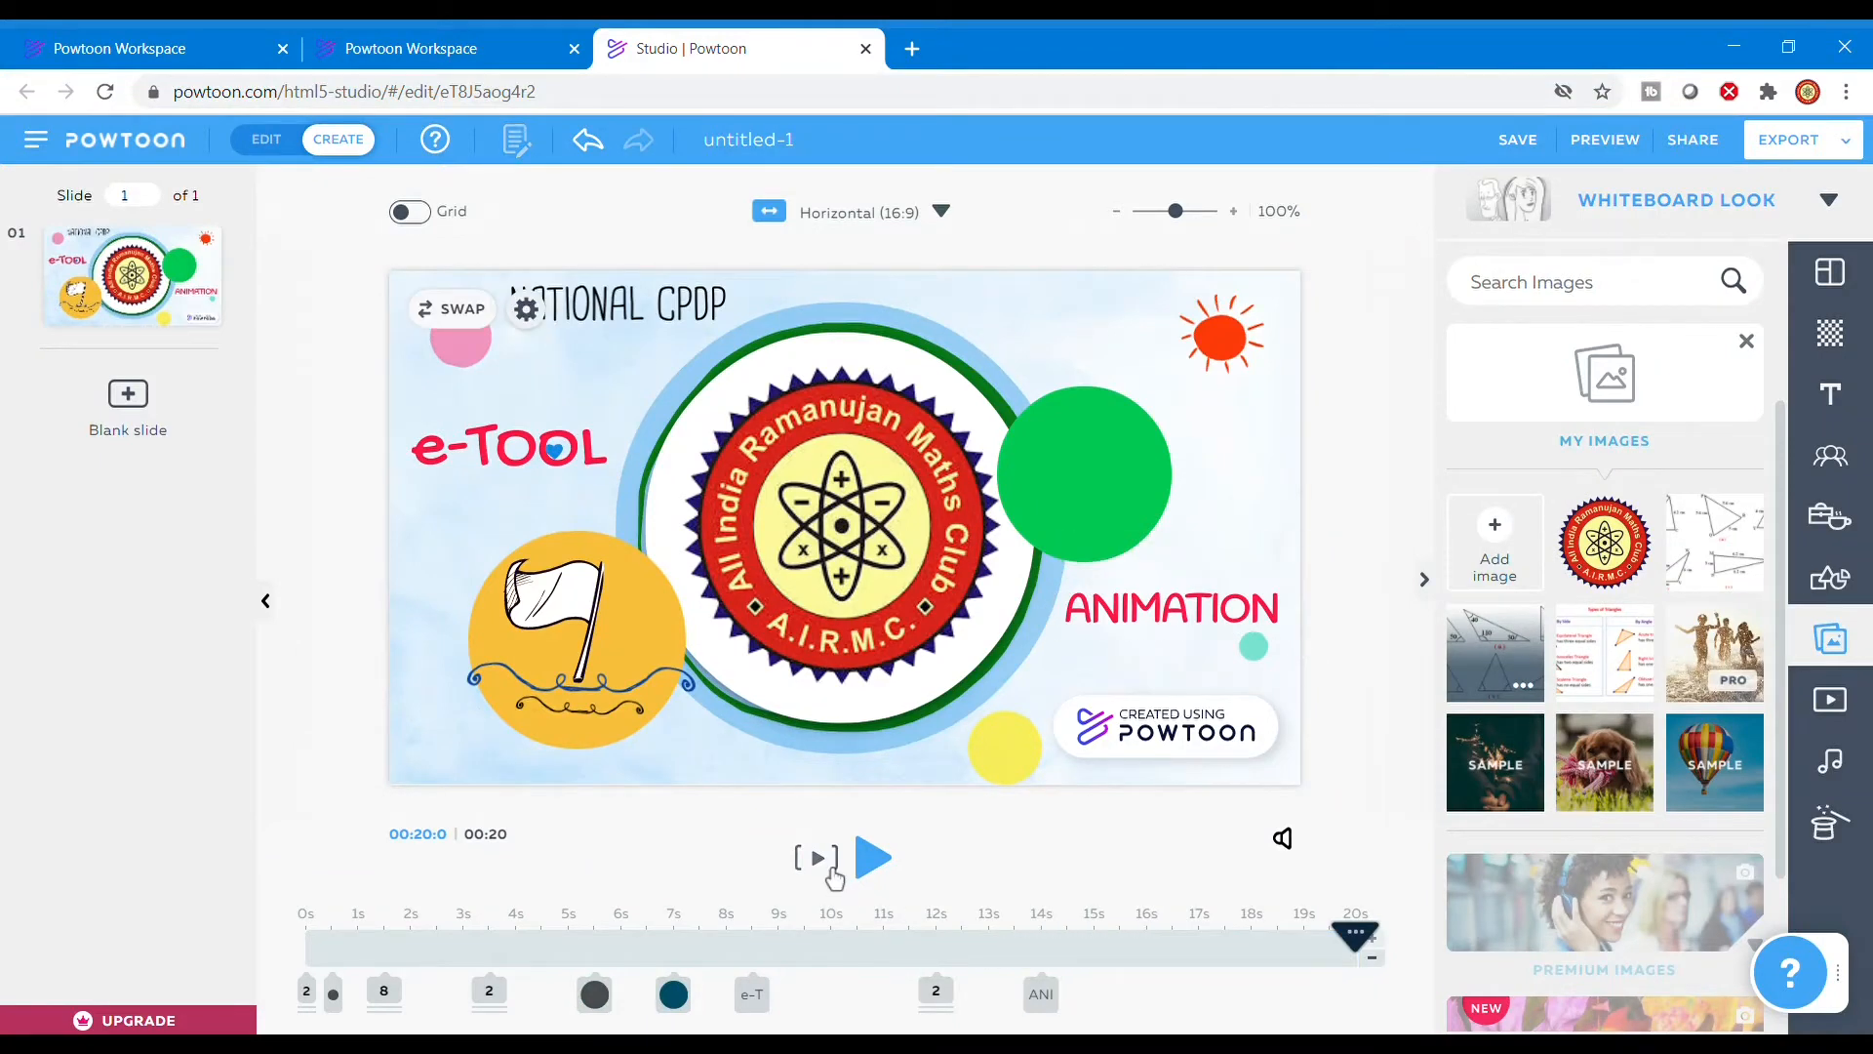
click(832, 869)
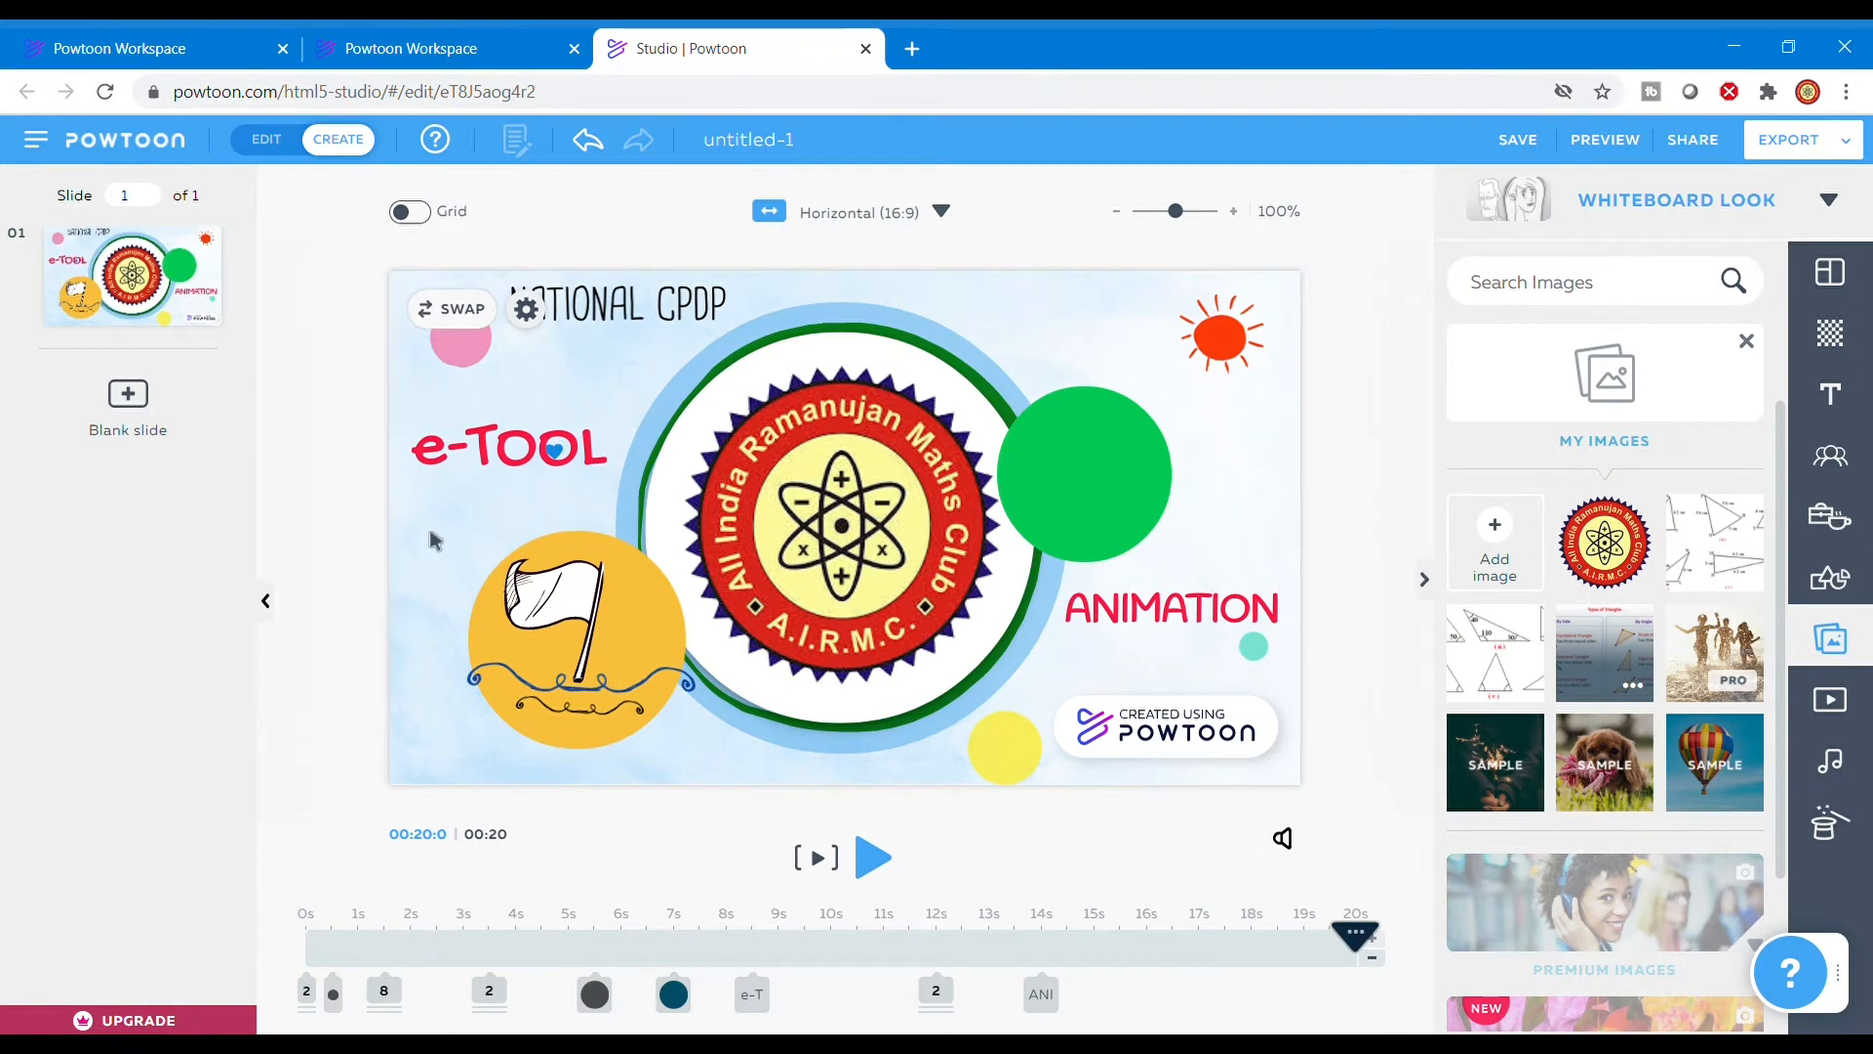
- Add a blank second slide after the logo slide
click(146, 417)
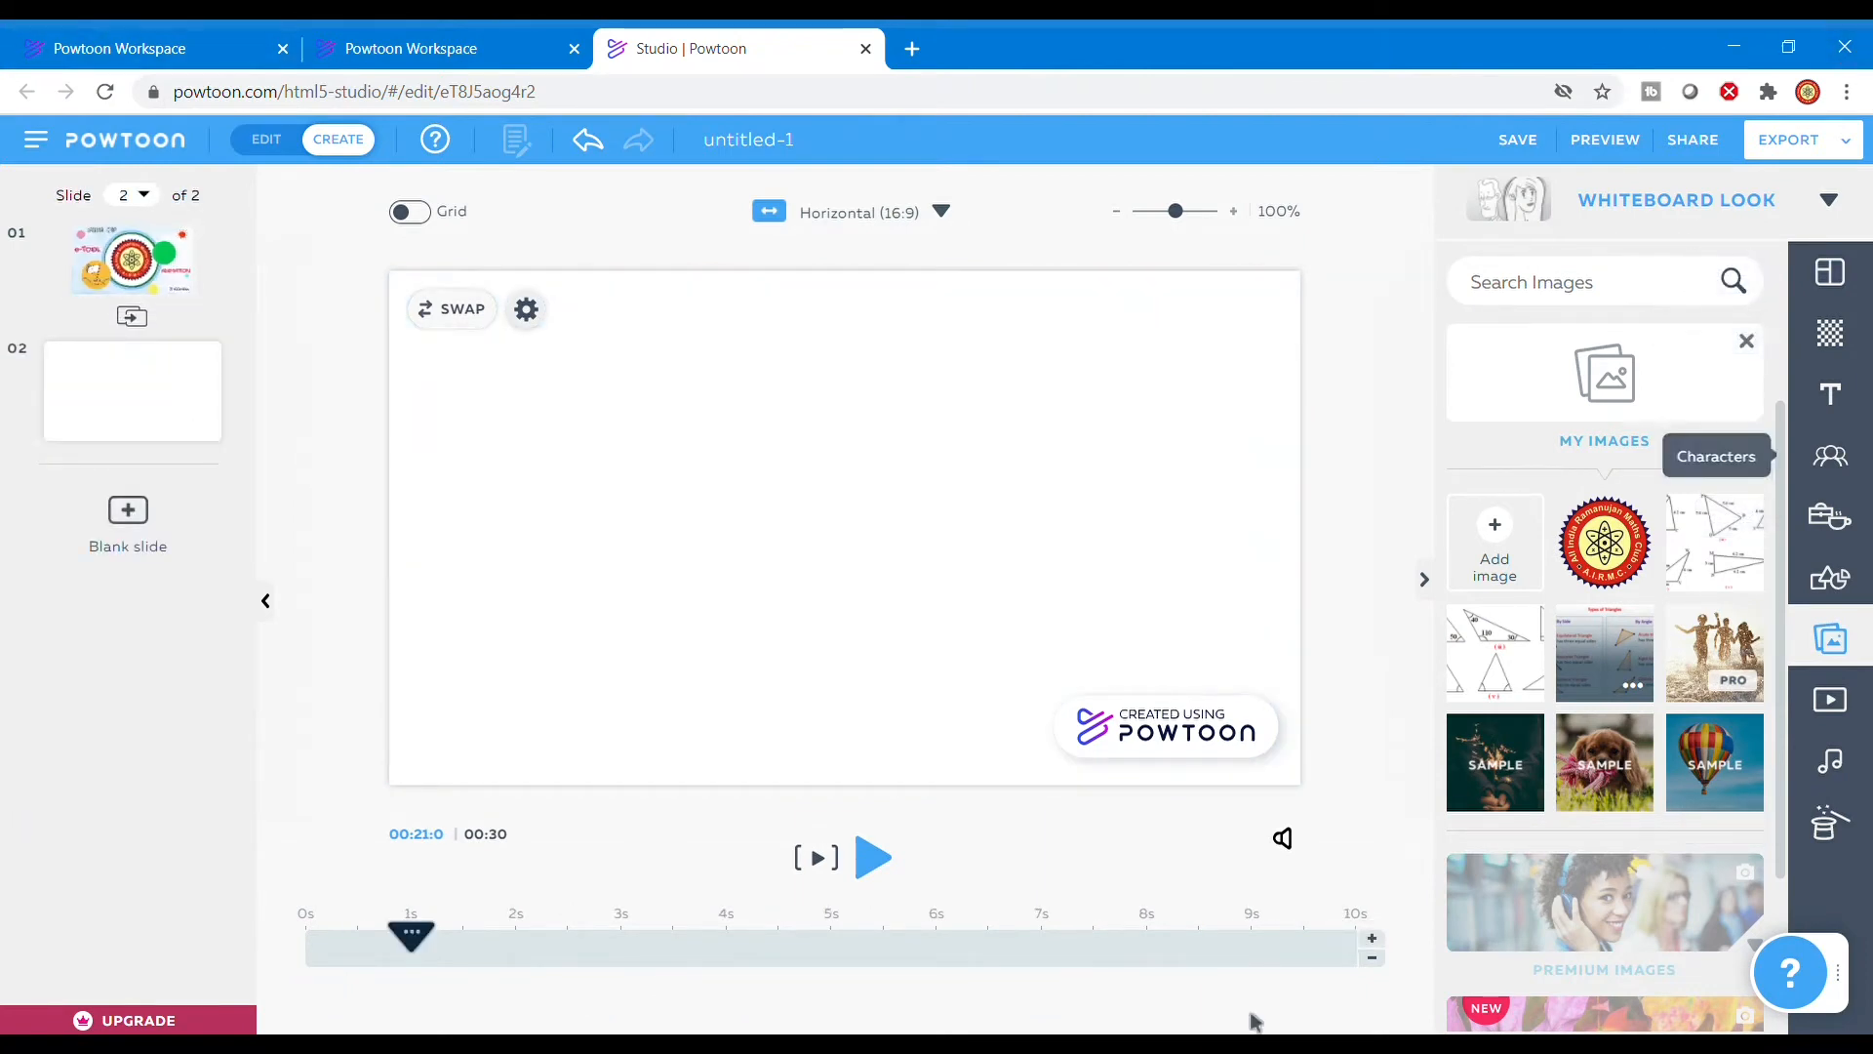
click(1747, 342)
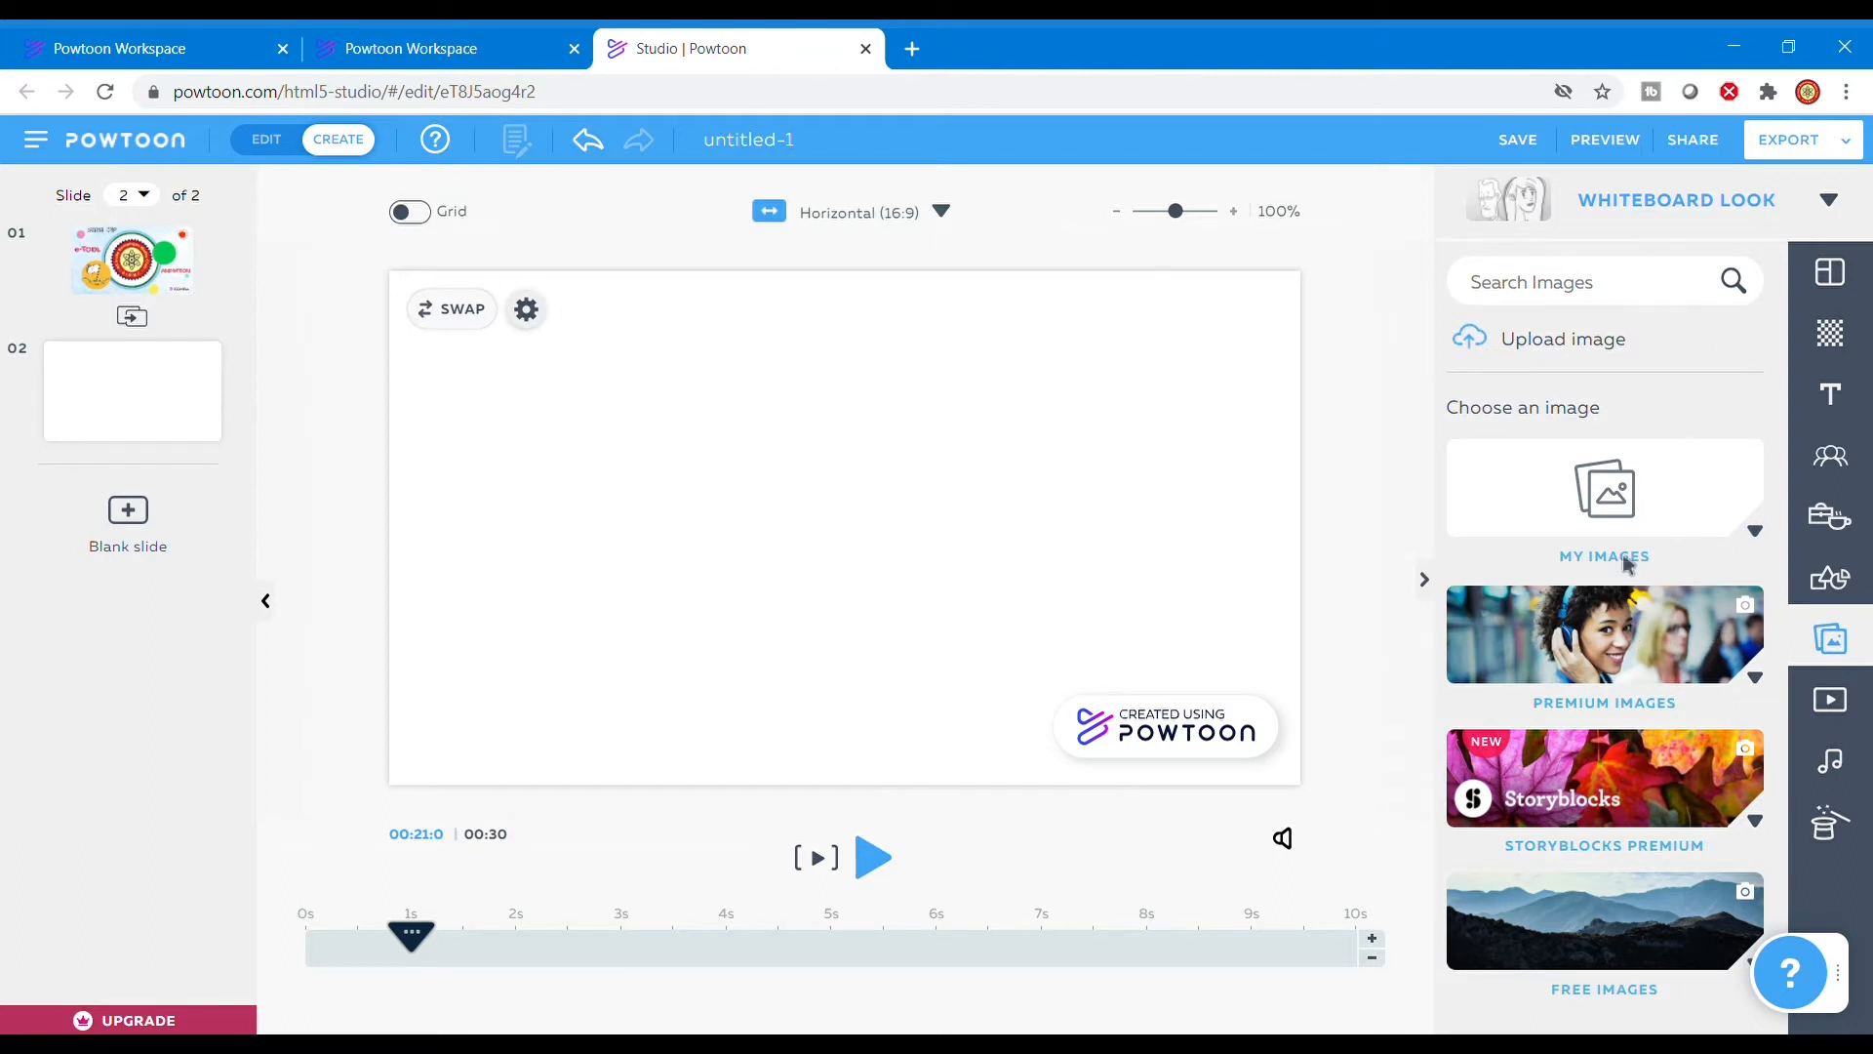
click(1774, 544)
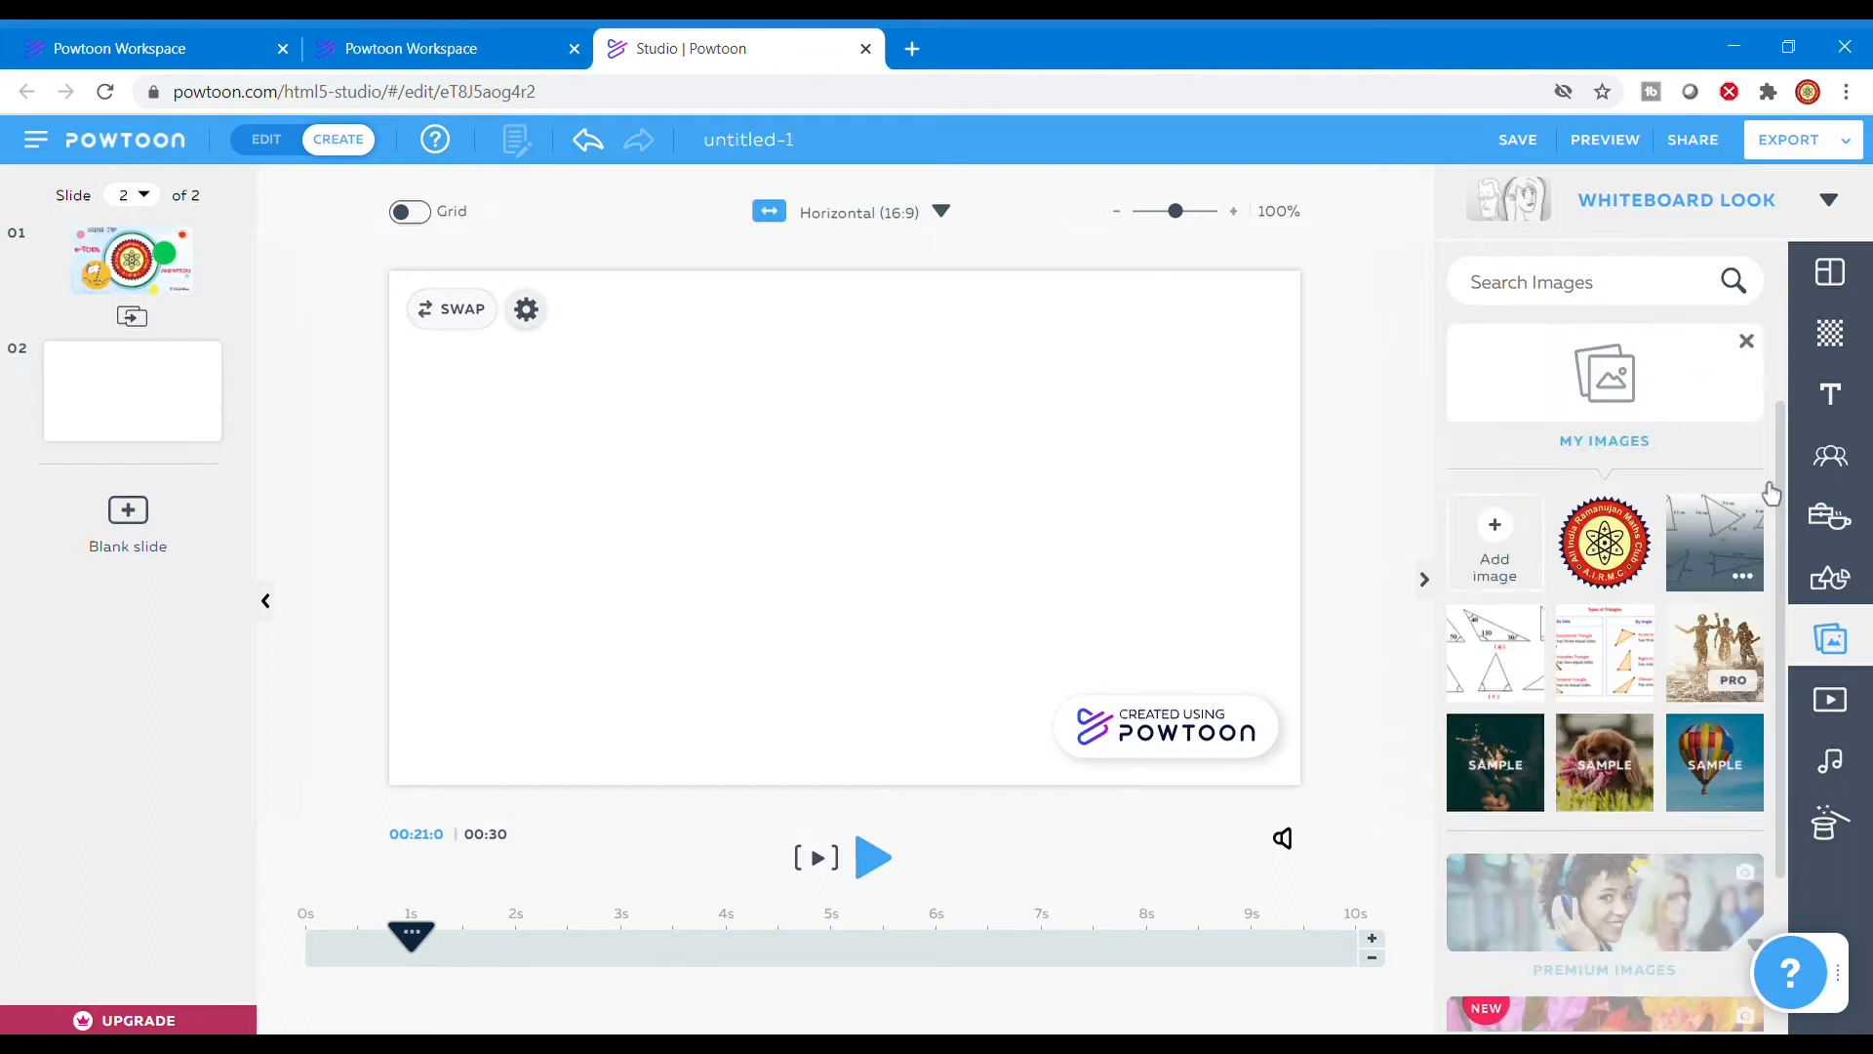
click(1757, 345)
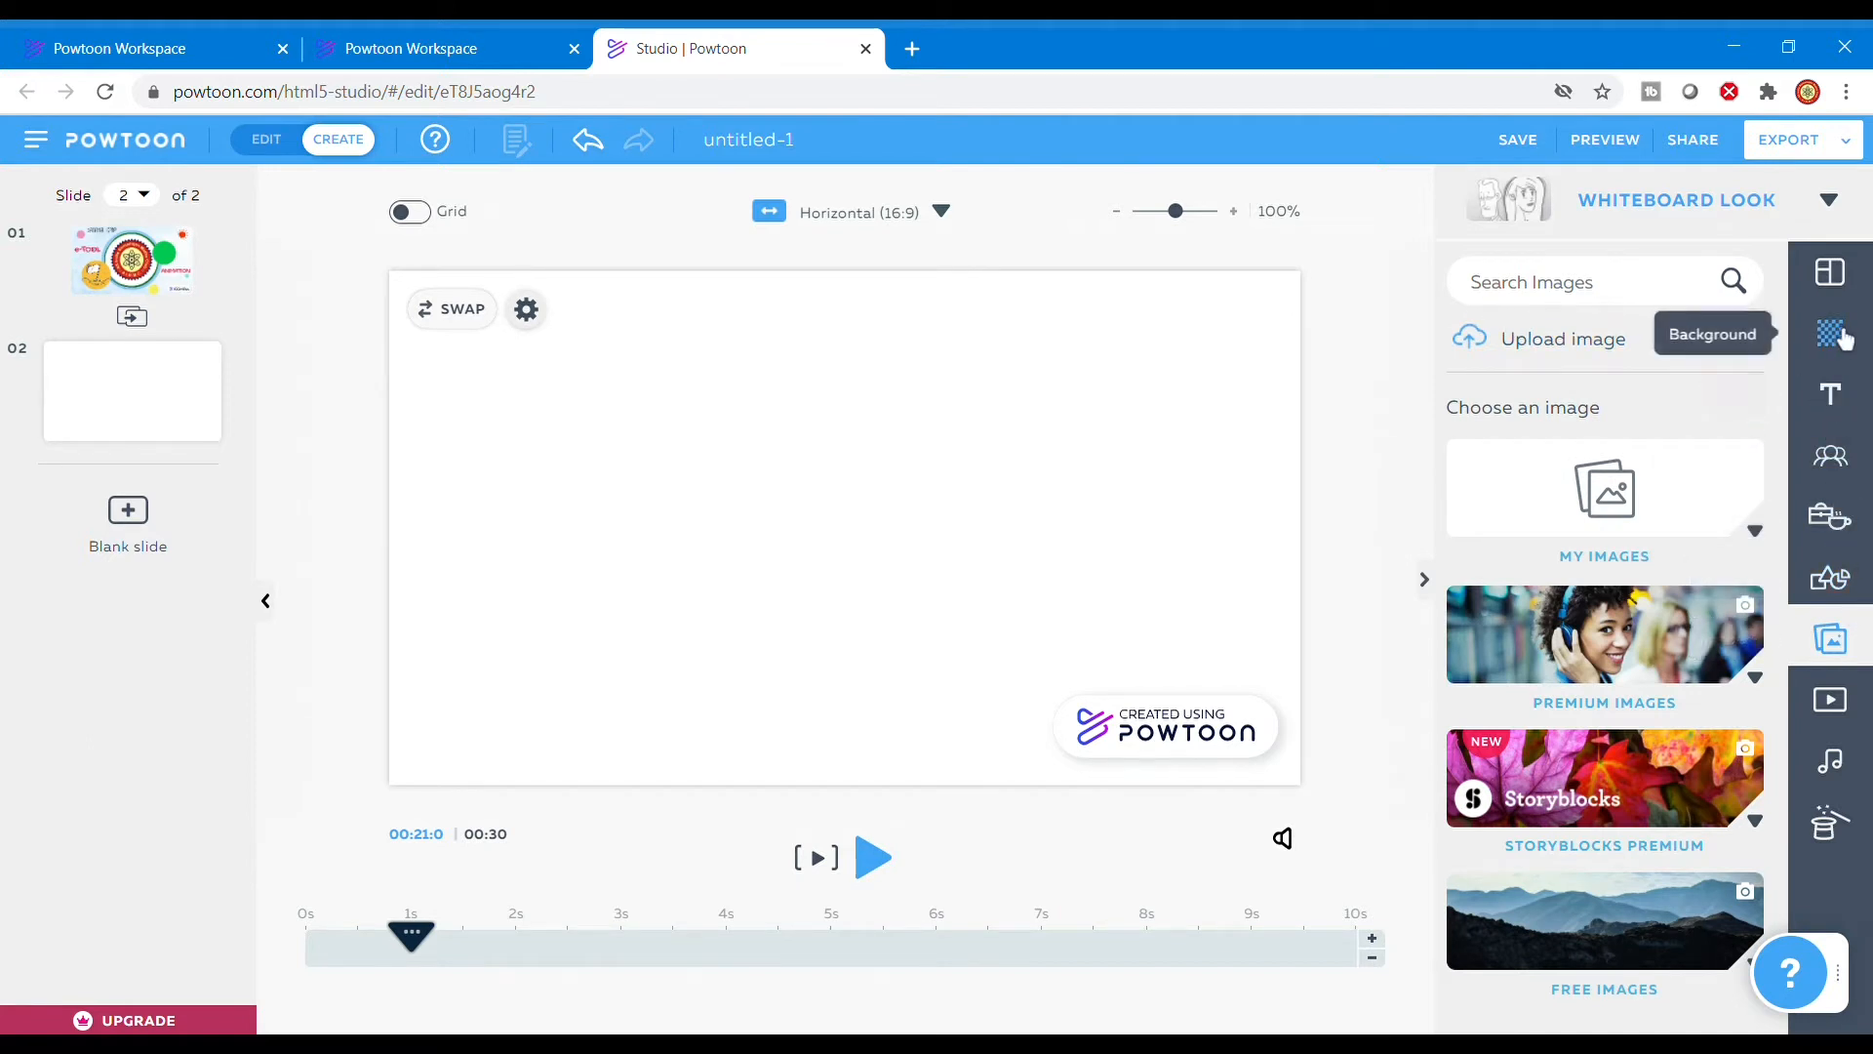
- Fill the blank slide with the scene of five coloured triangles in a wheel from the Specifics scenes
click(1842, 277)
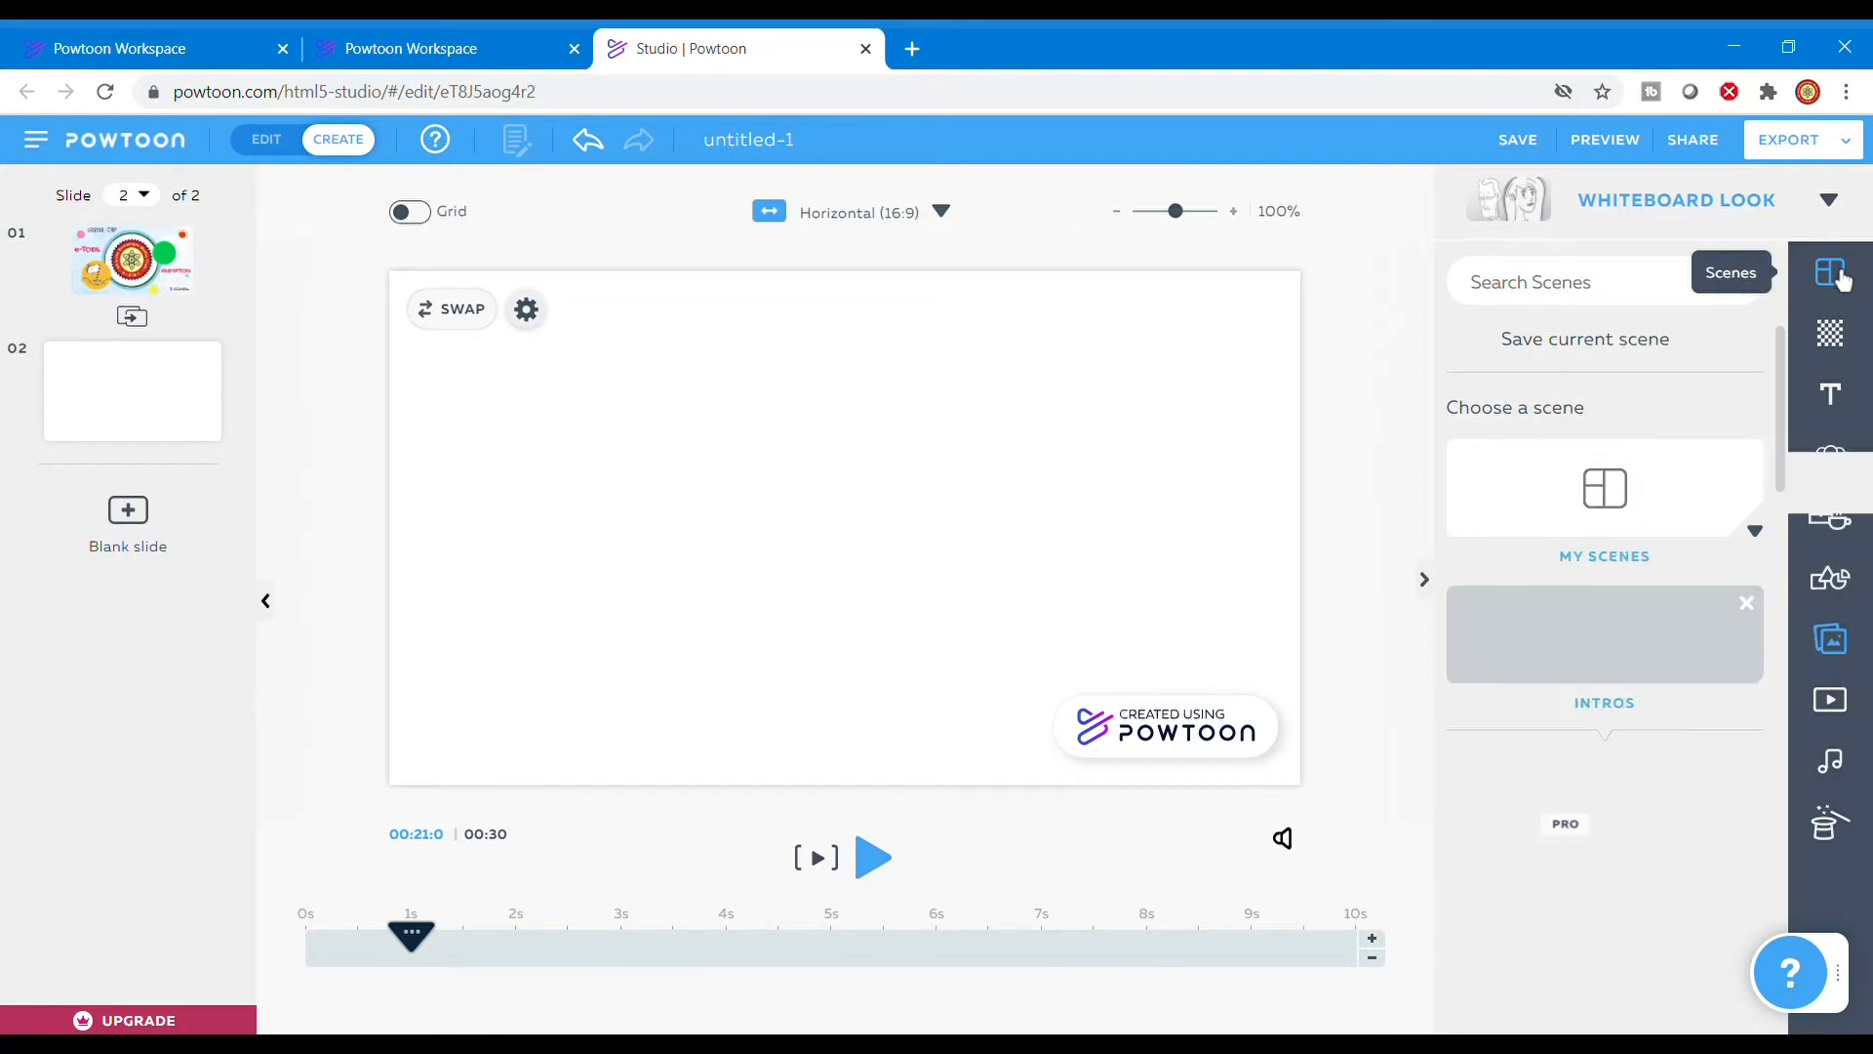
scroll(1673, 717, down, 3)
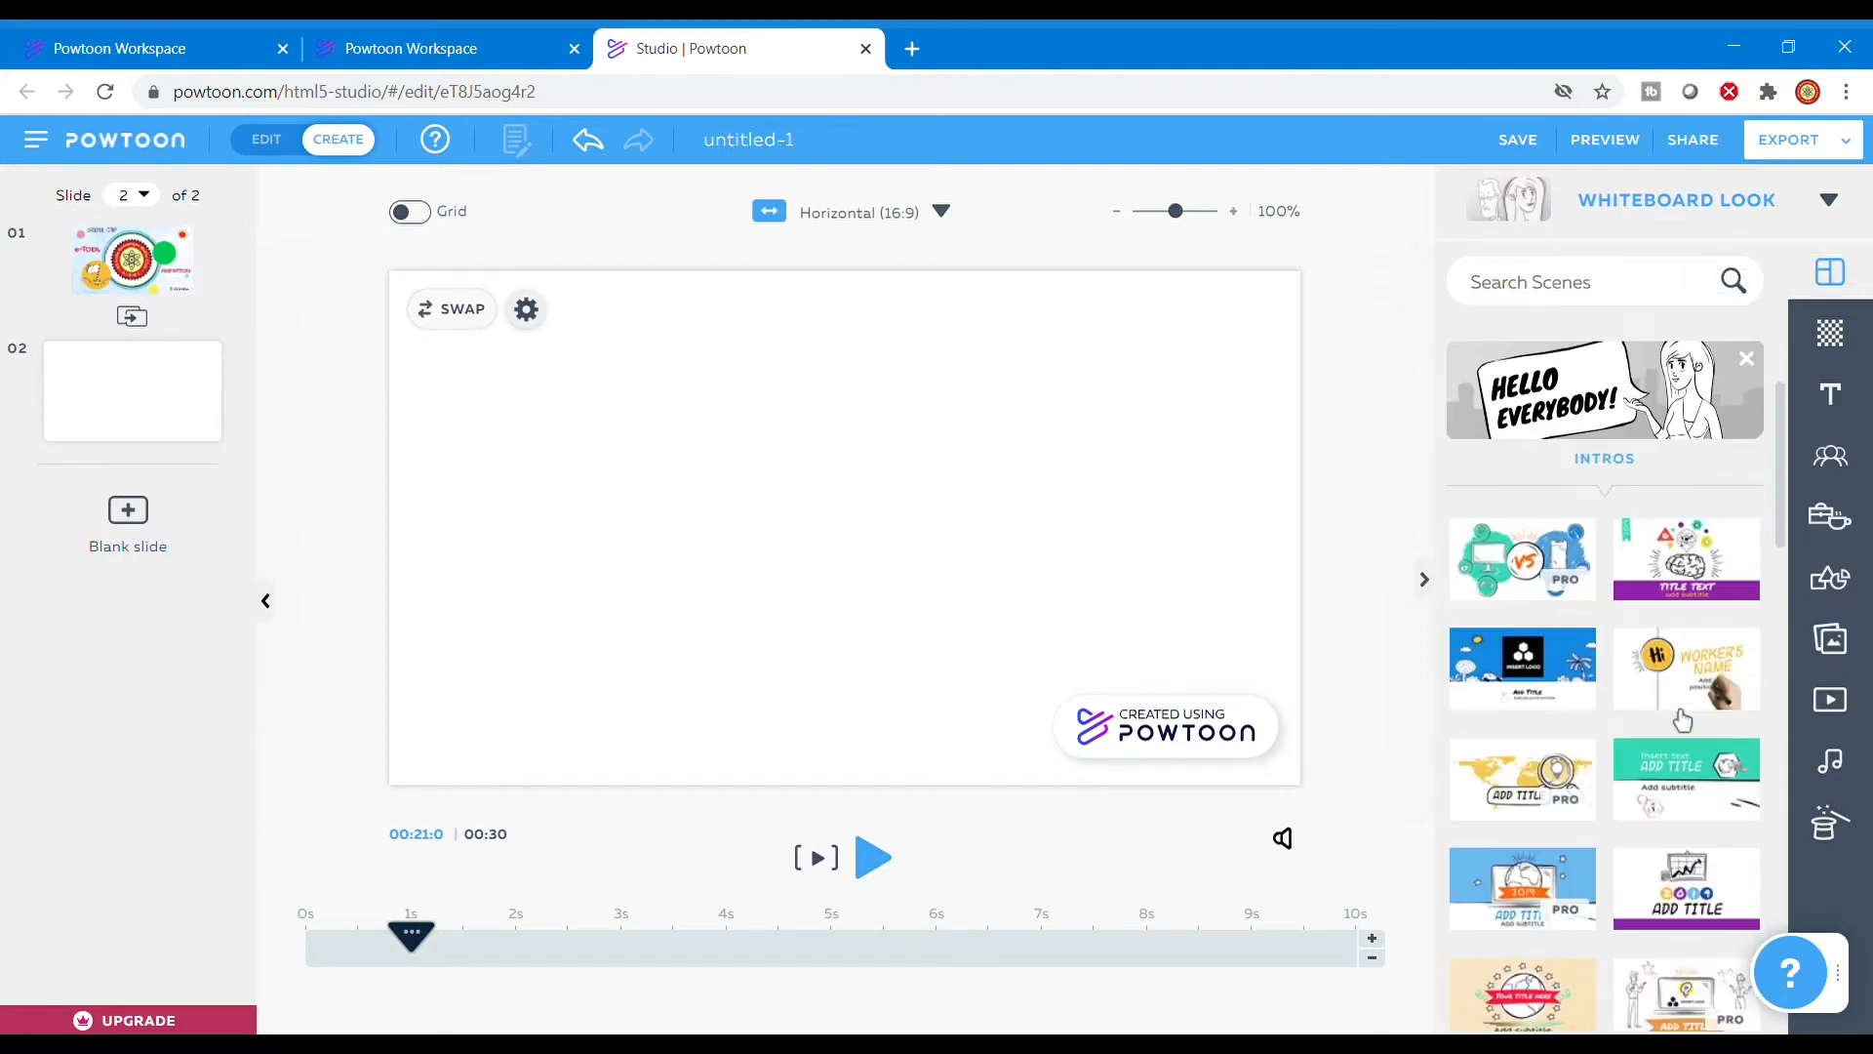
scroll(1682, 722, up, 3)
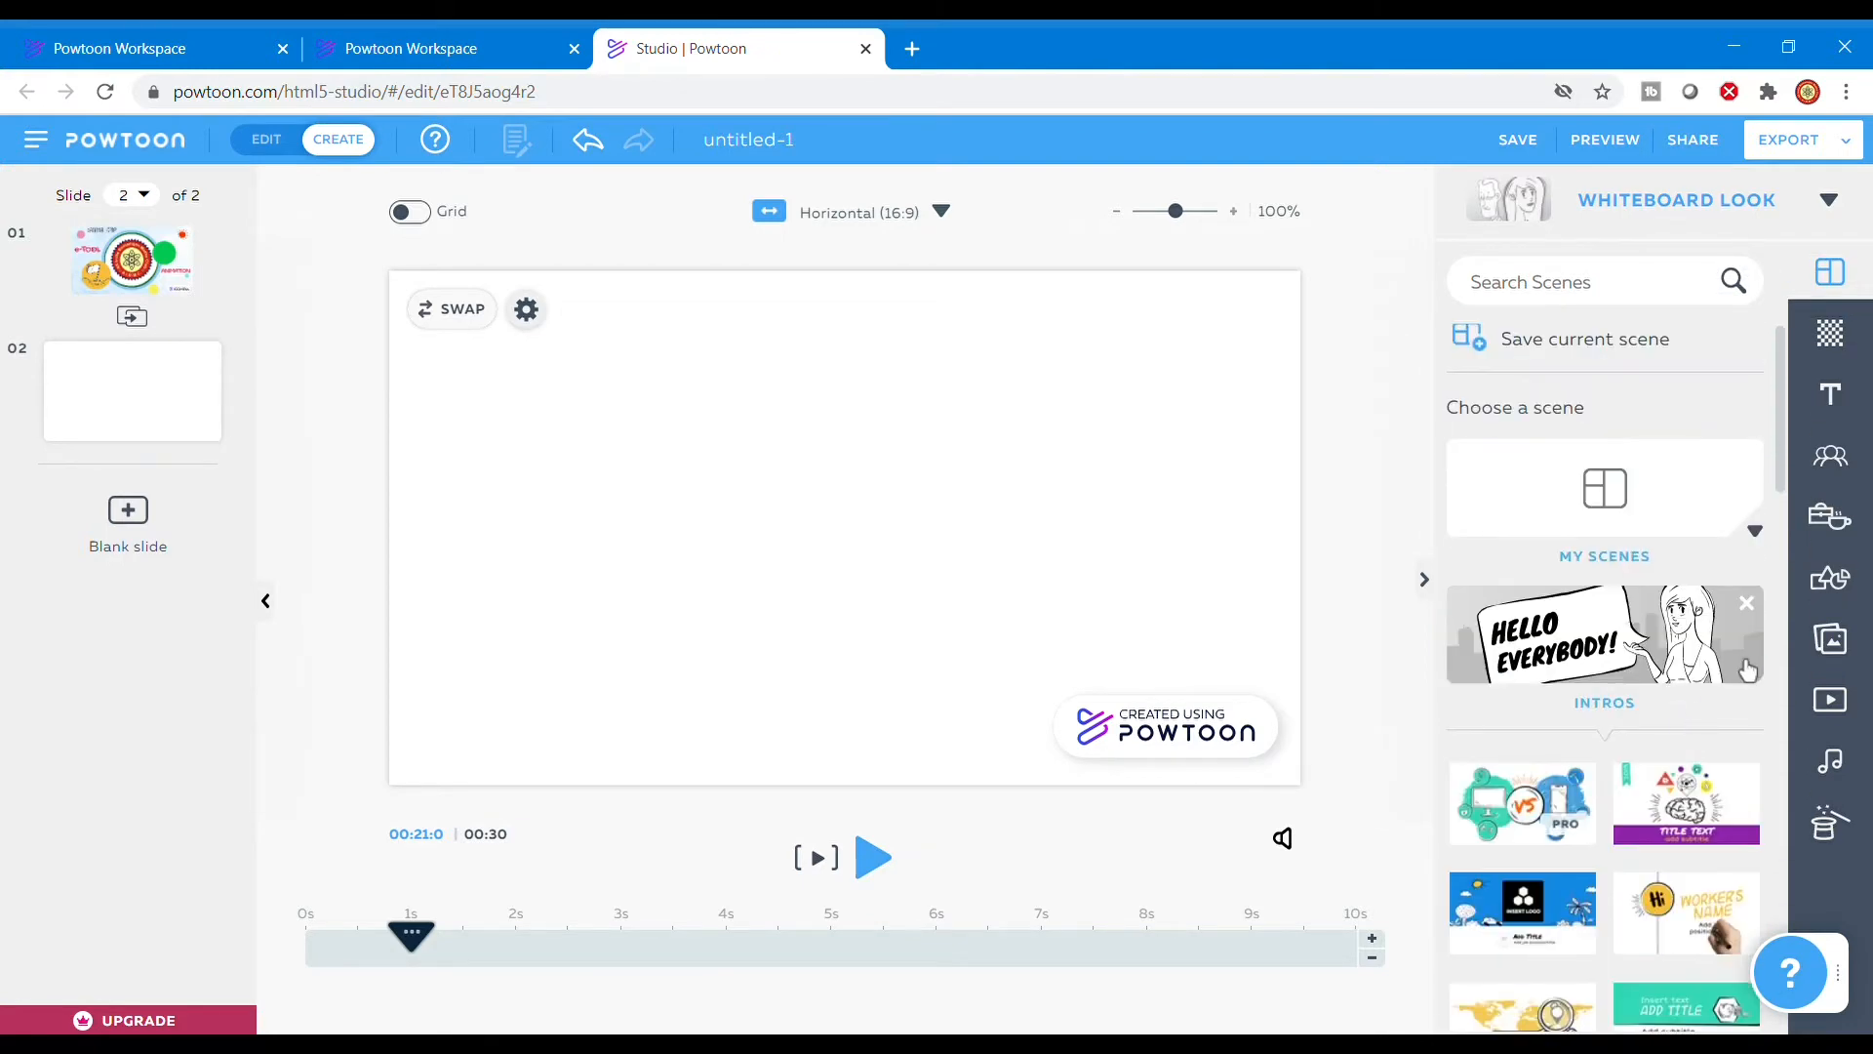
click(1762, 609)
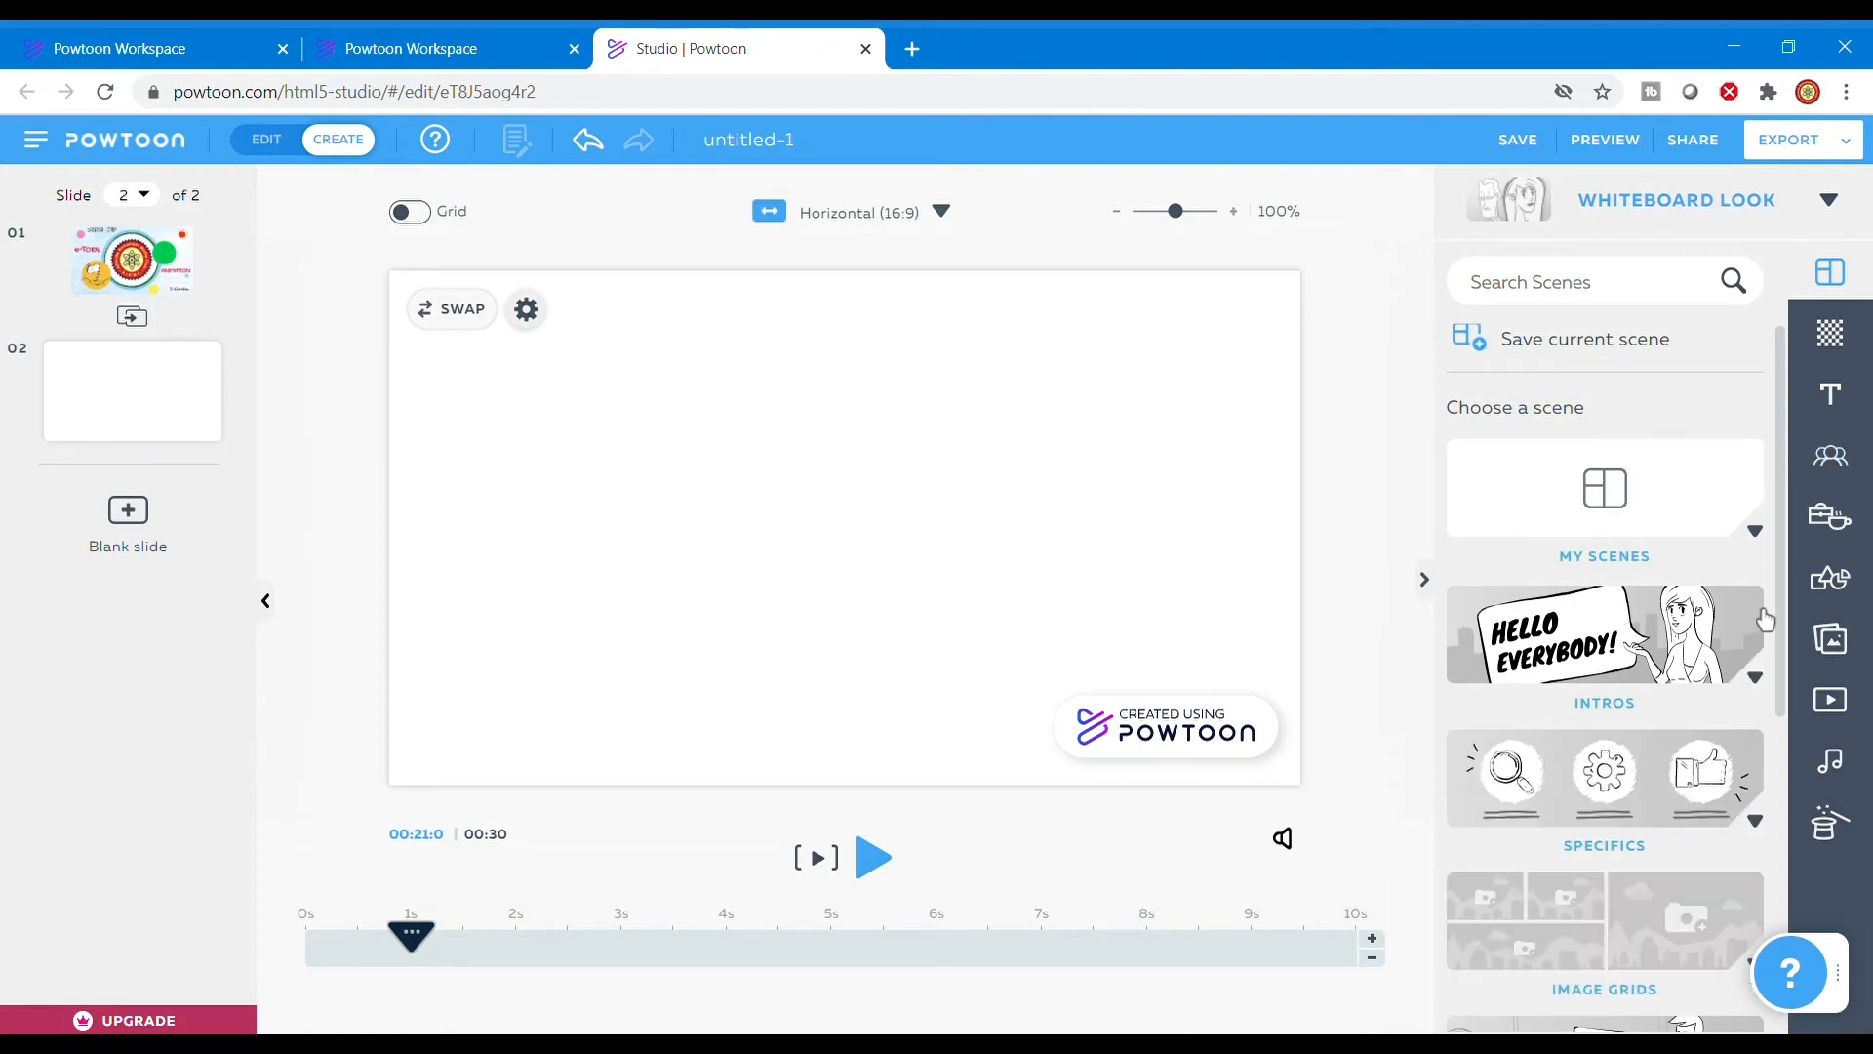
click(1624, 806)
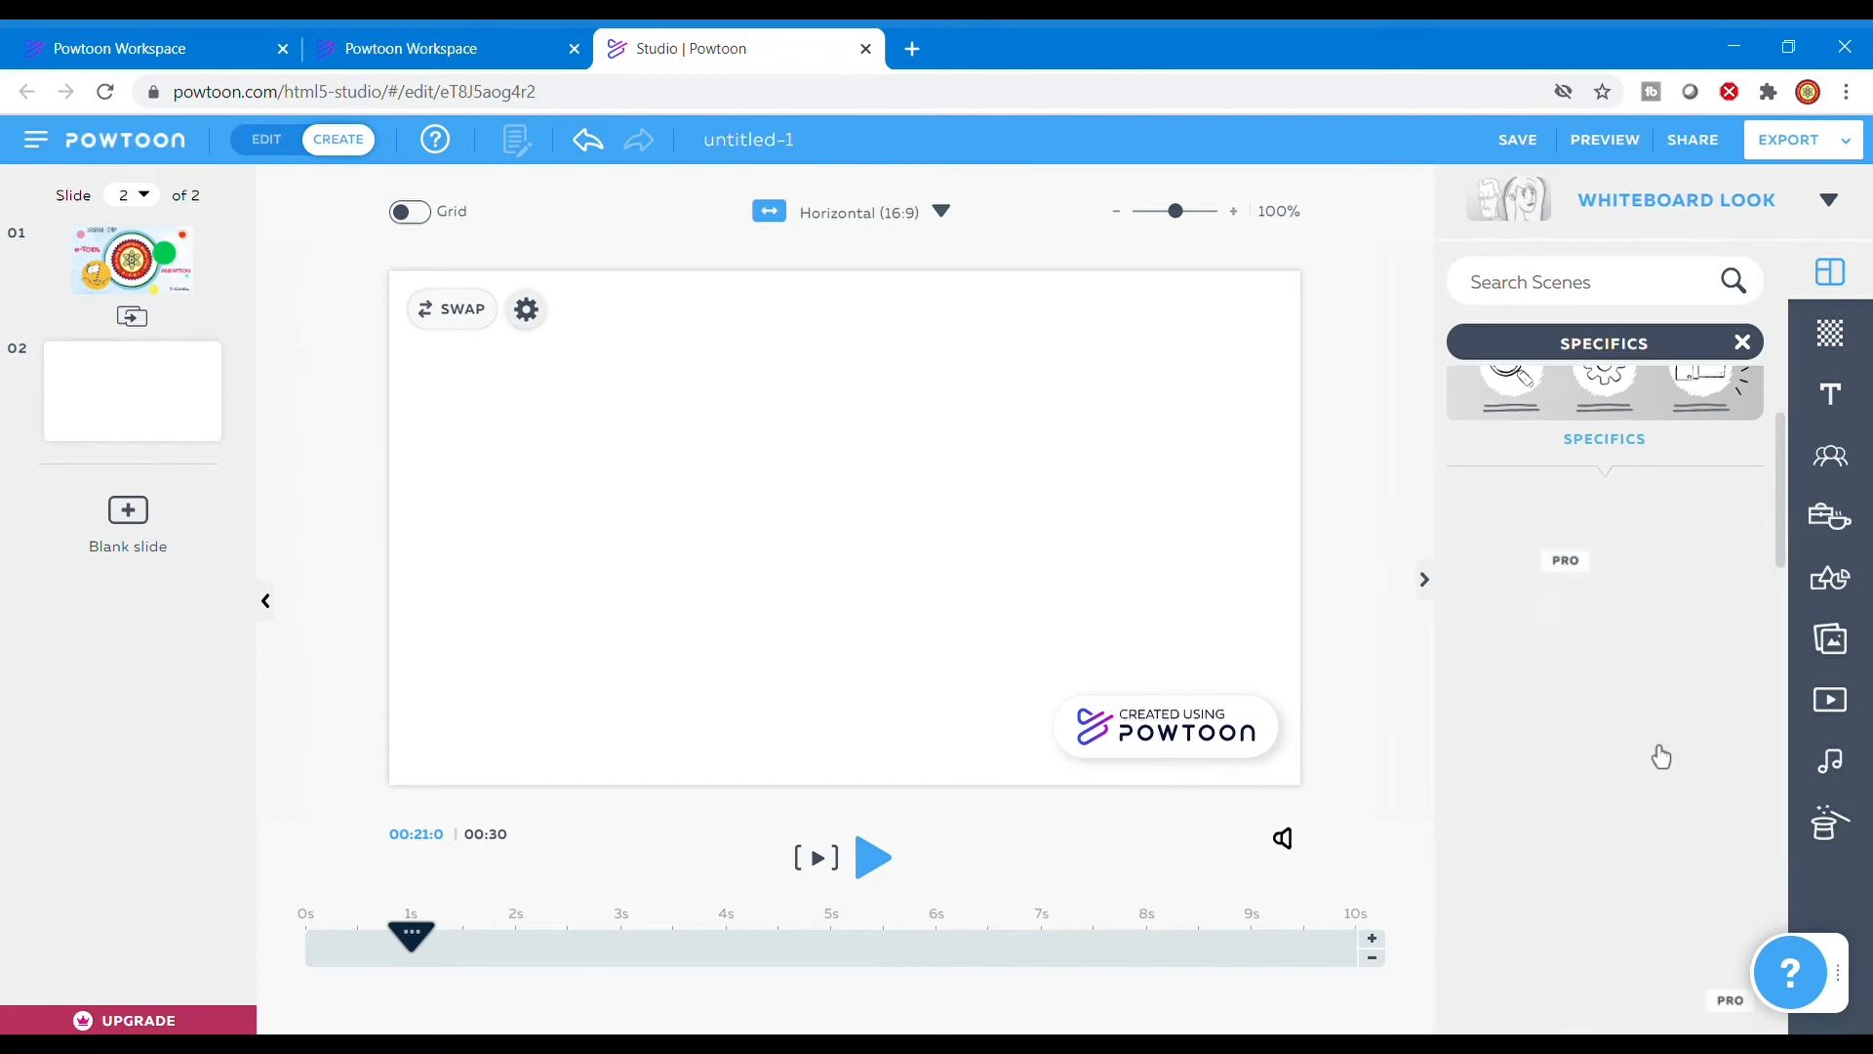
scroll(1746, 669, down, 4)
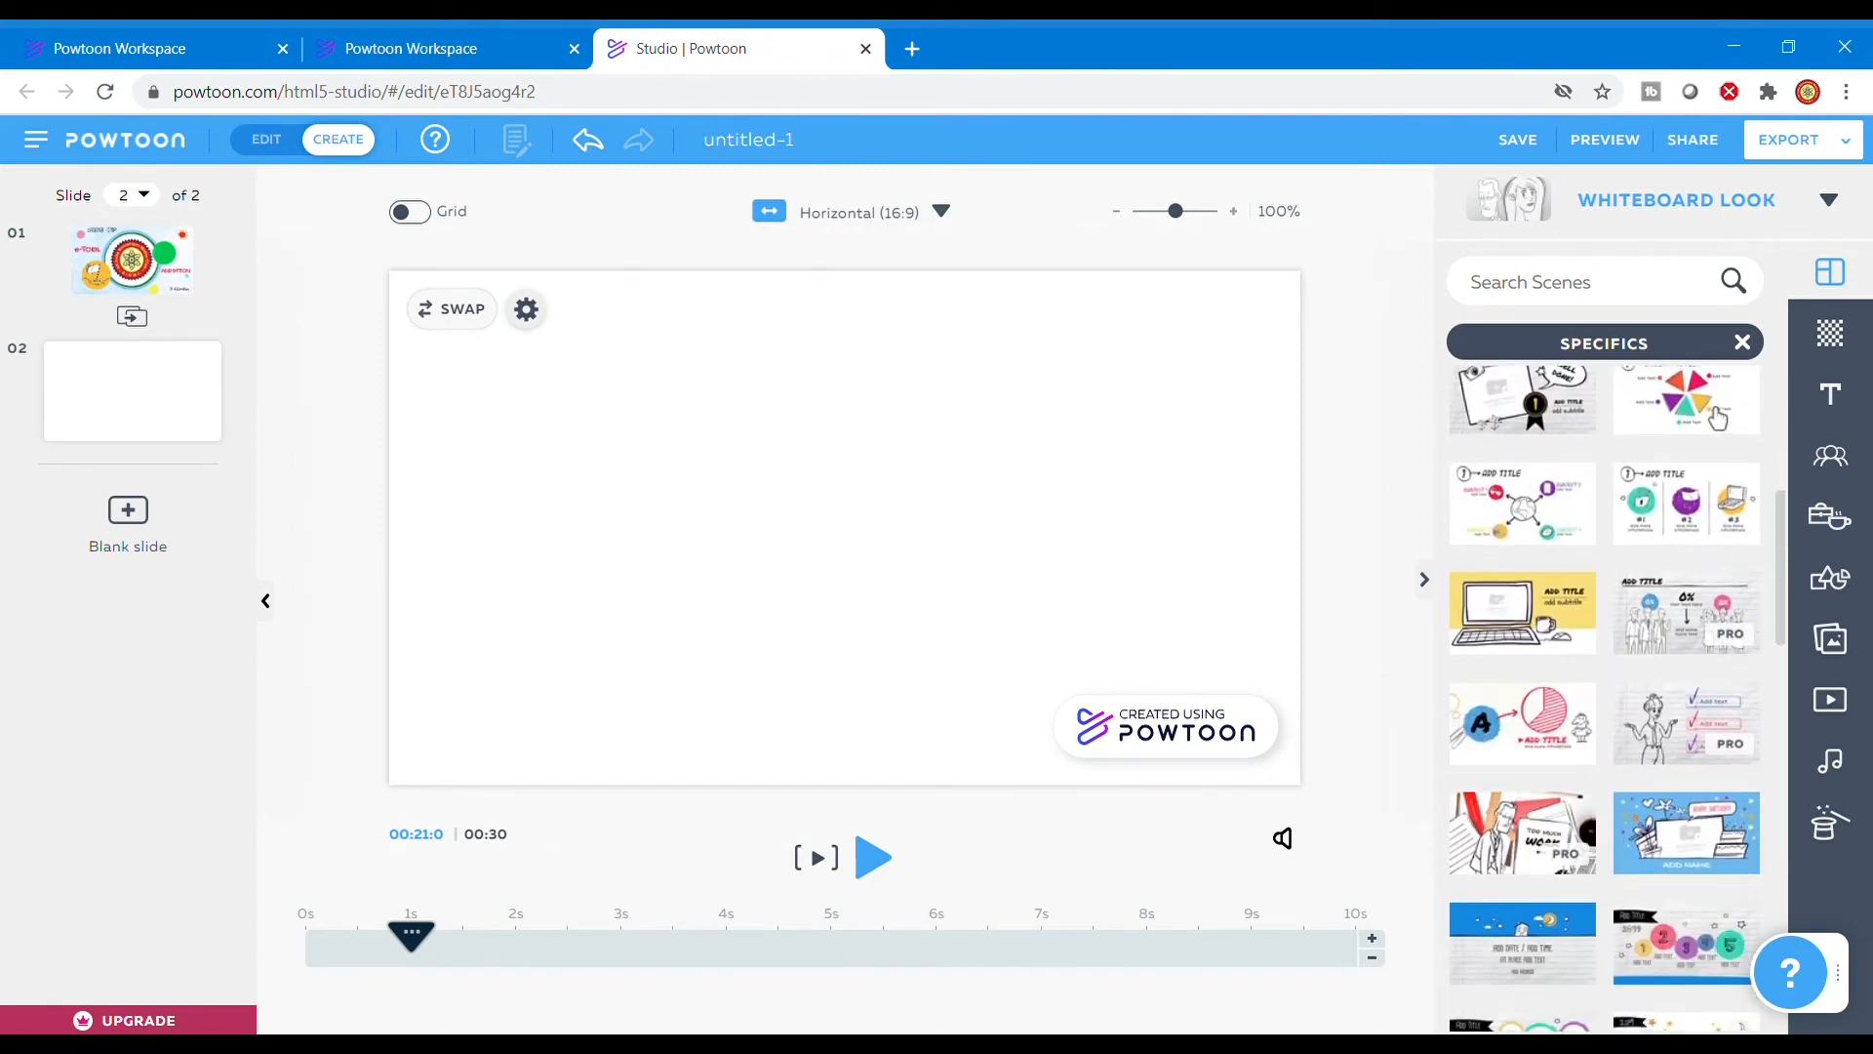
click(1717, 420)
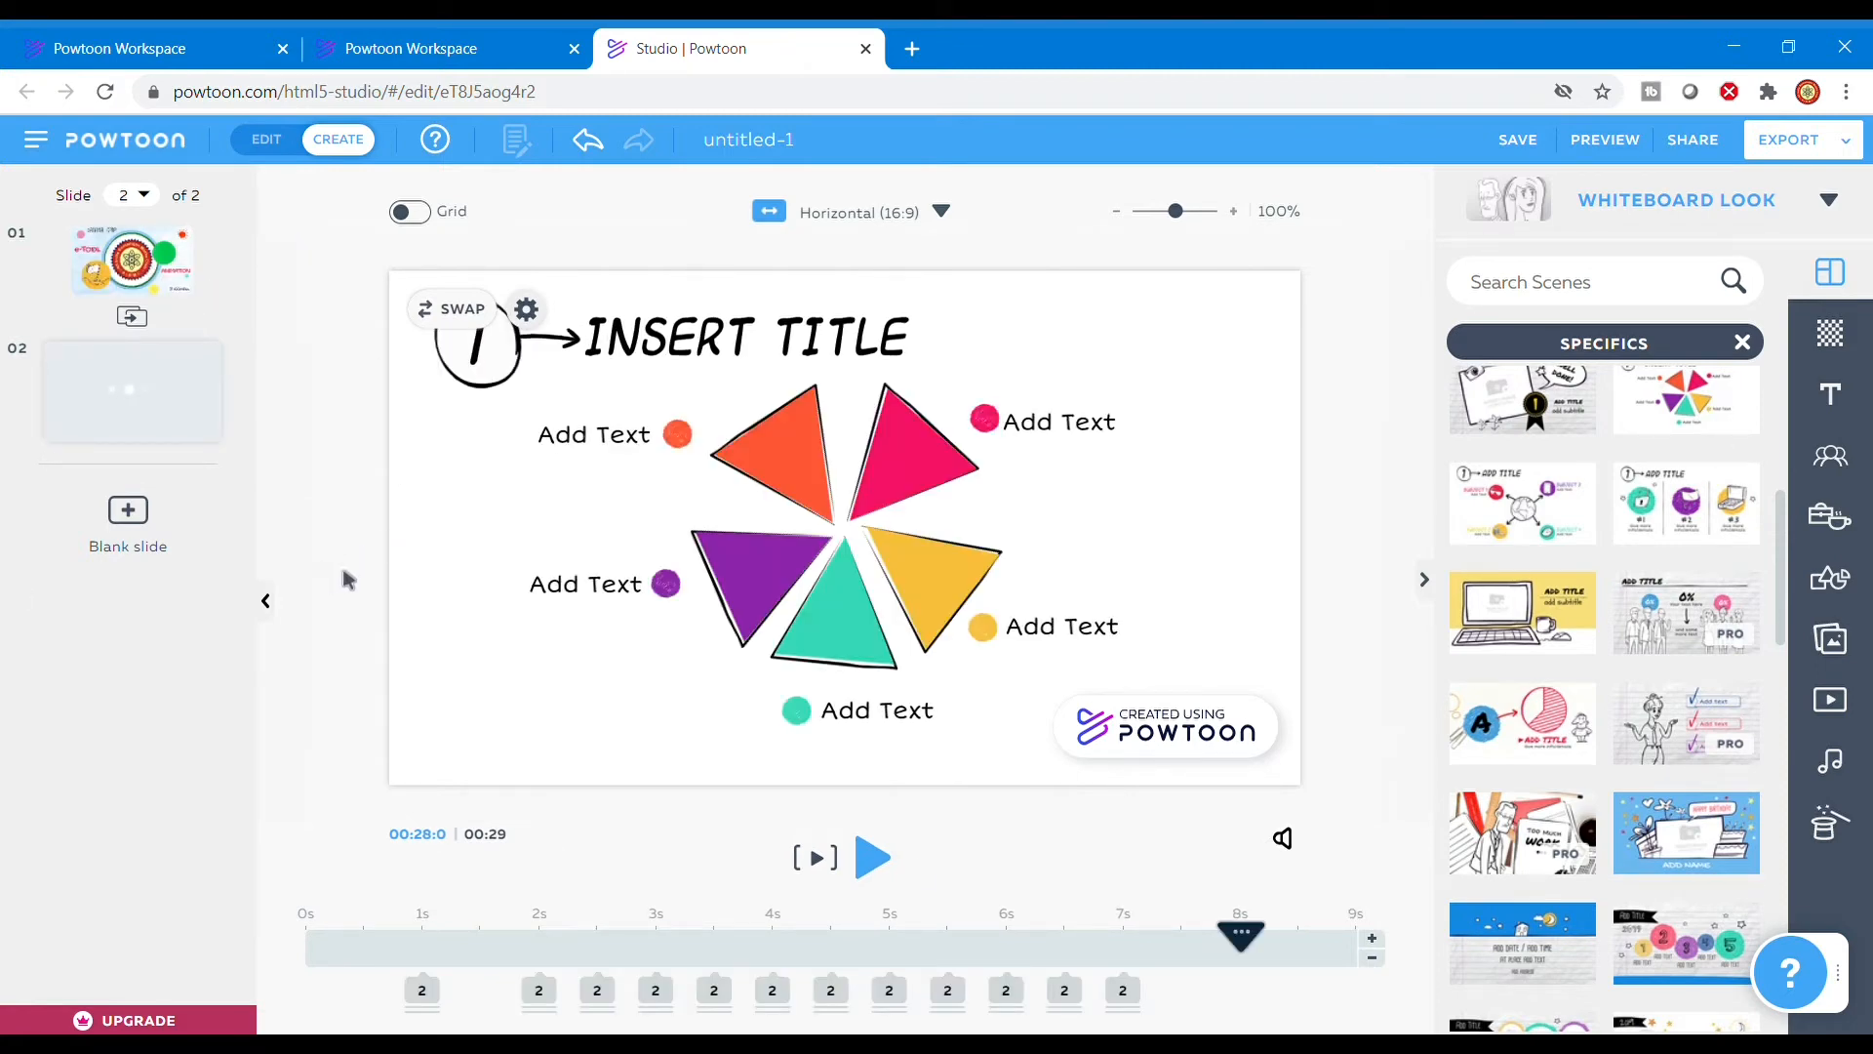
- Replace the INSERT TITLE heading on the second slide with "CONTENT OF CPDP"
click(737, 359)
double_click(737, 359)
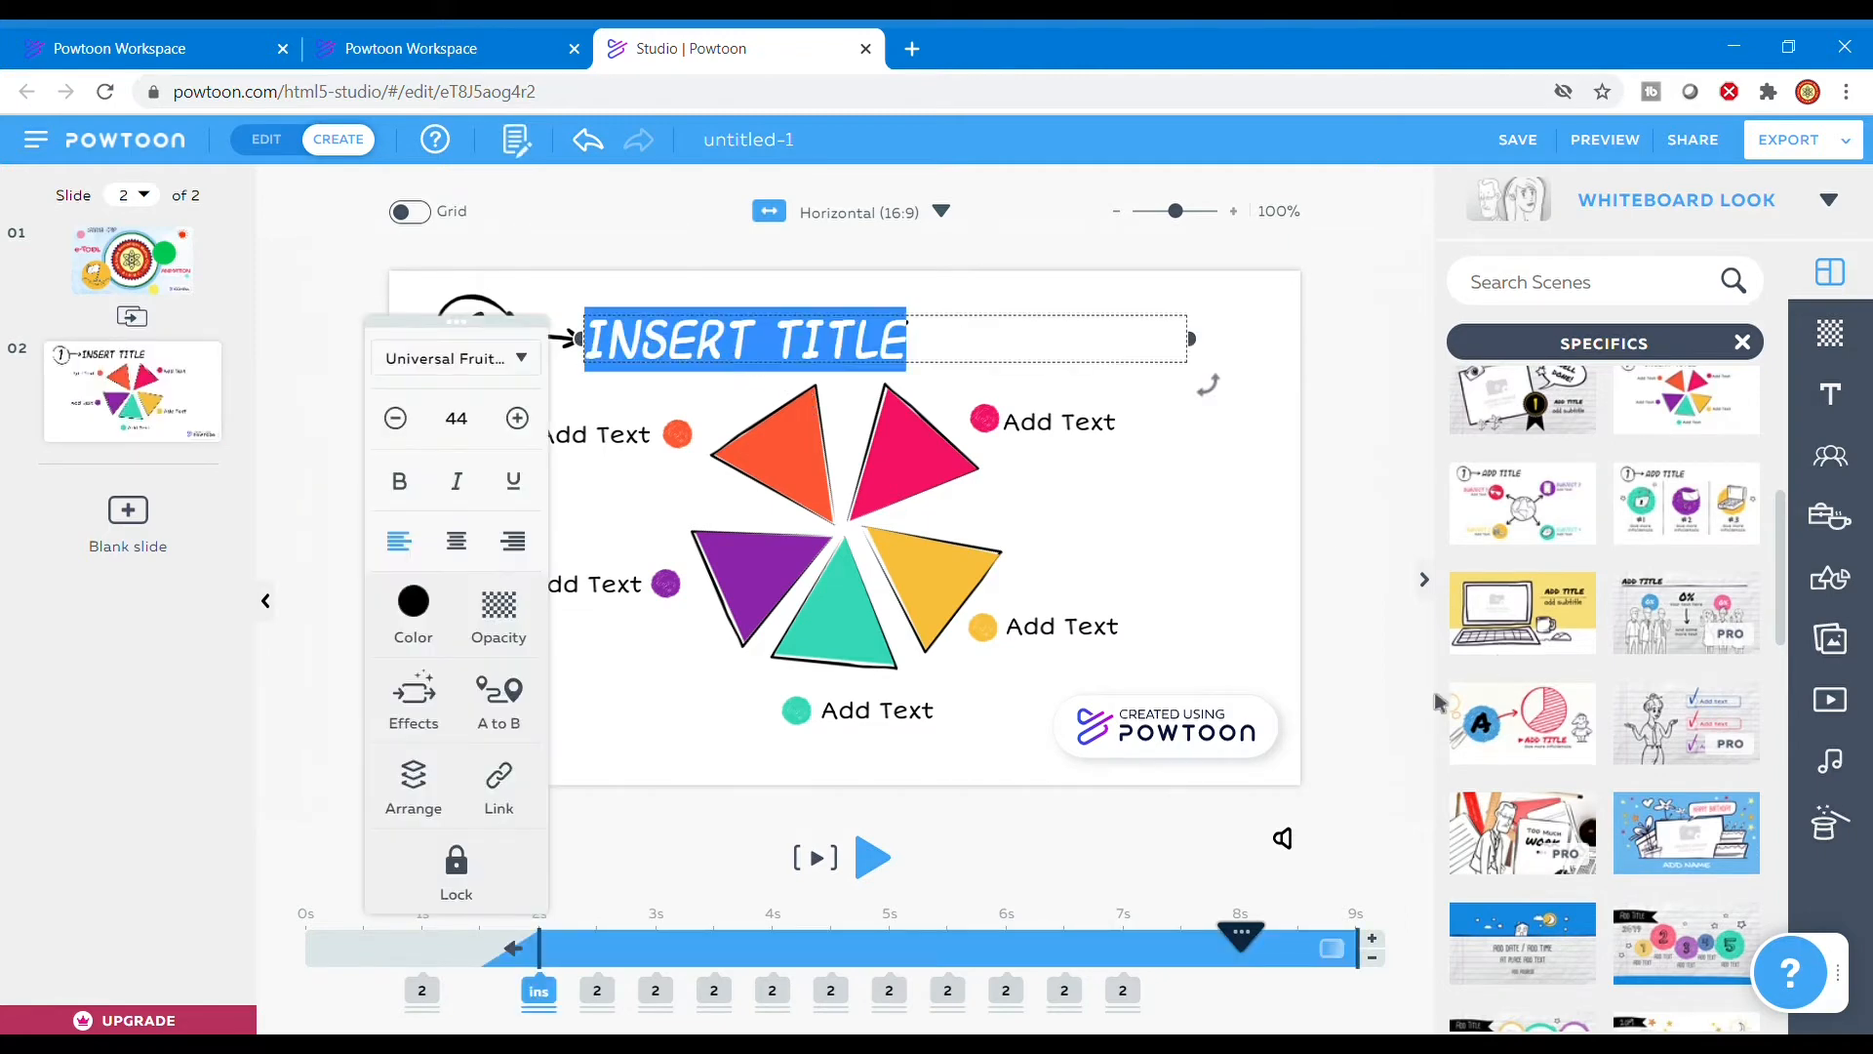
text(CONT)
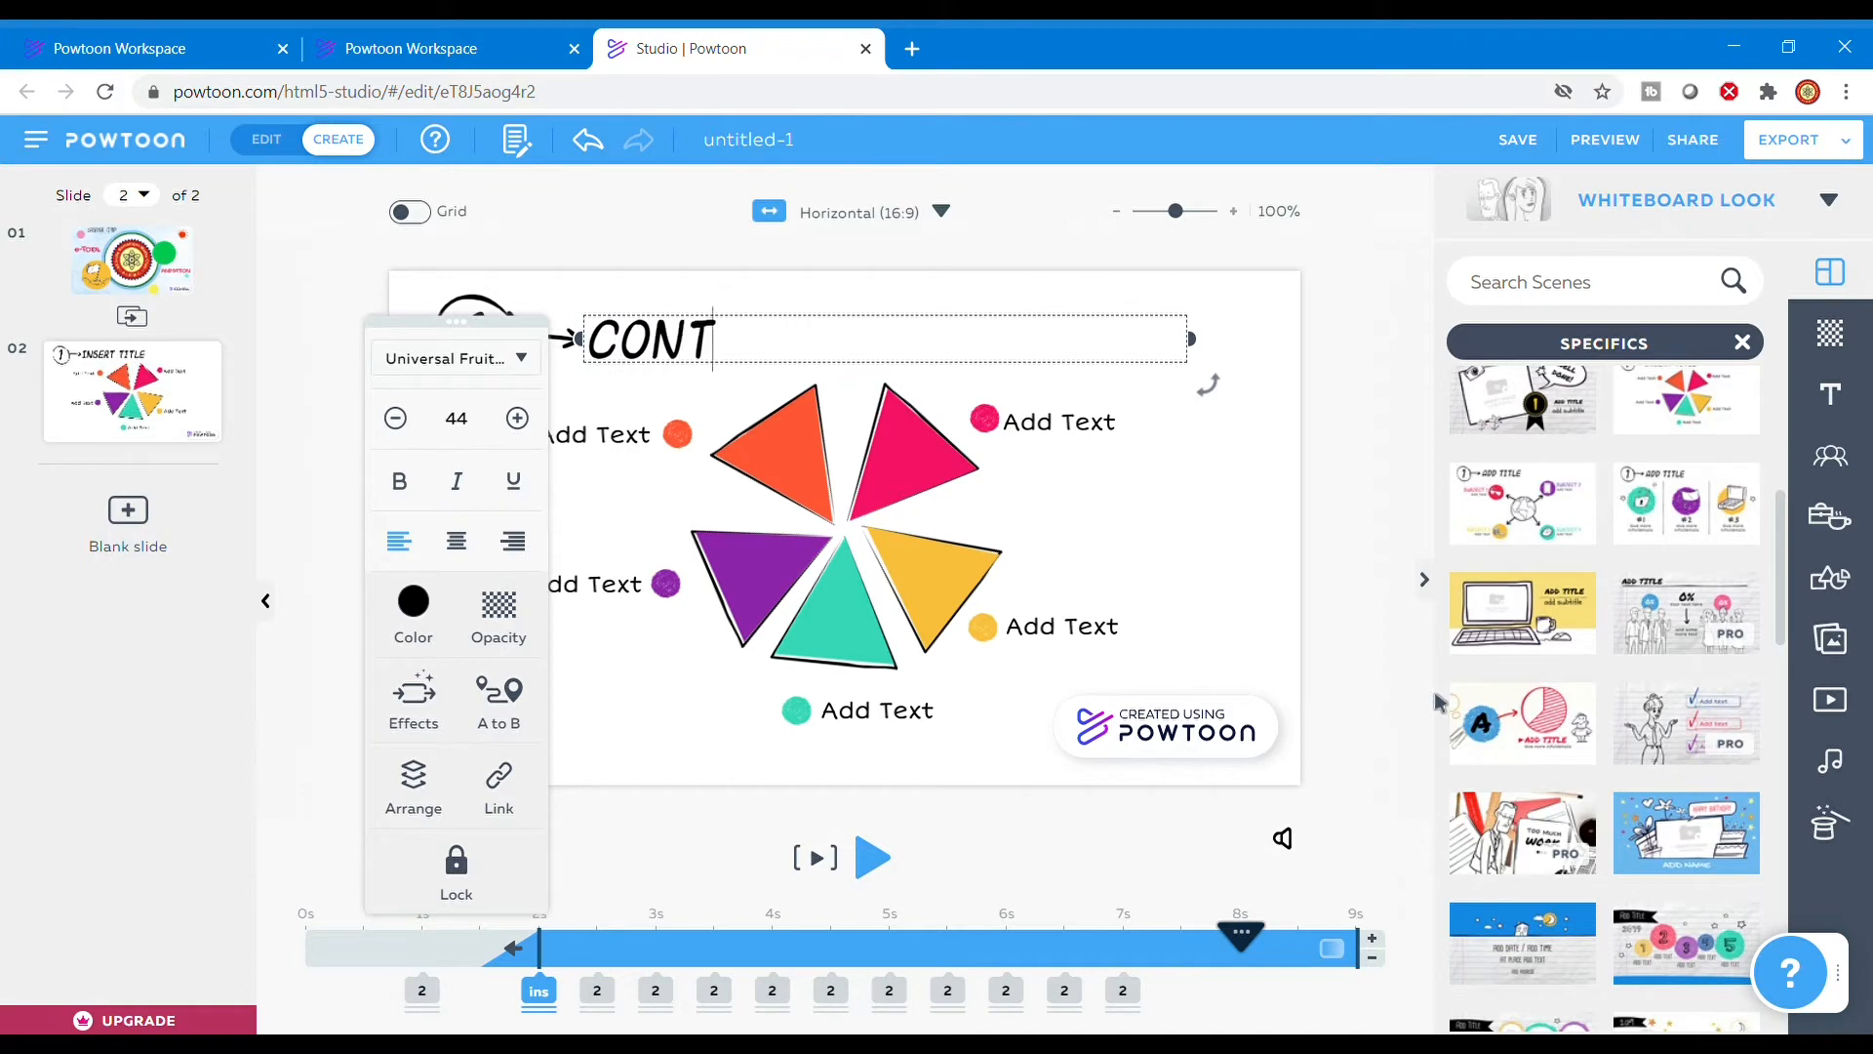
text(ENT O)
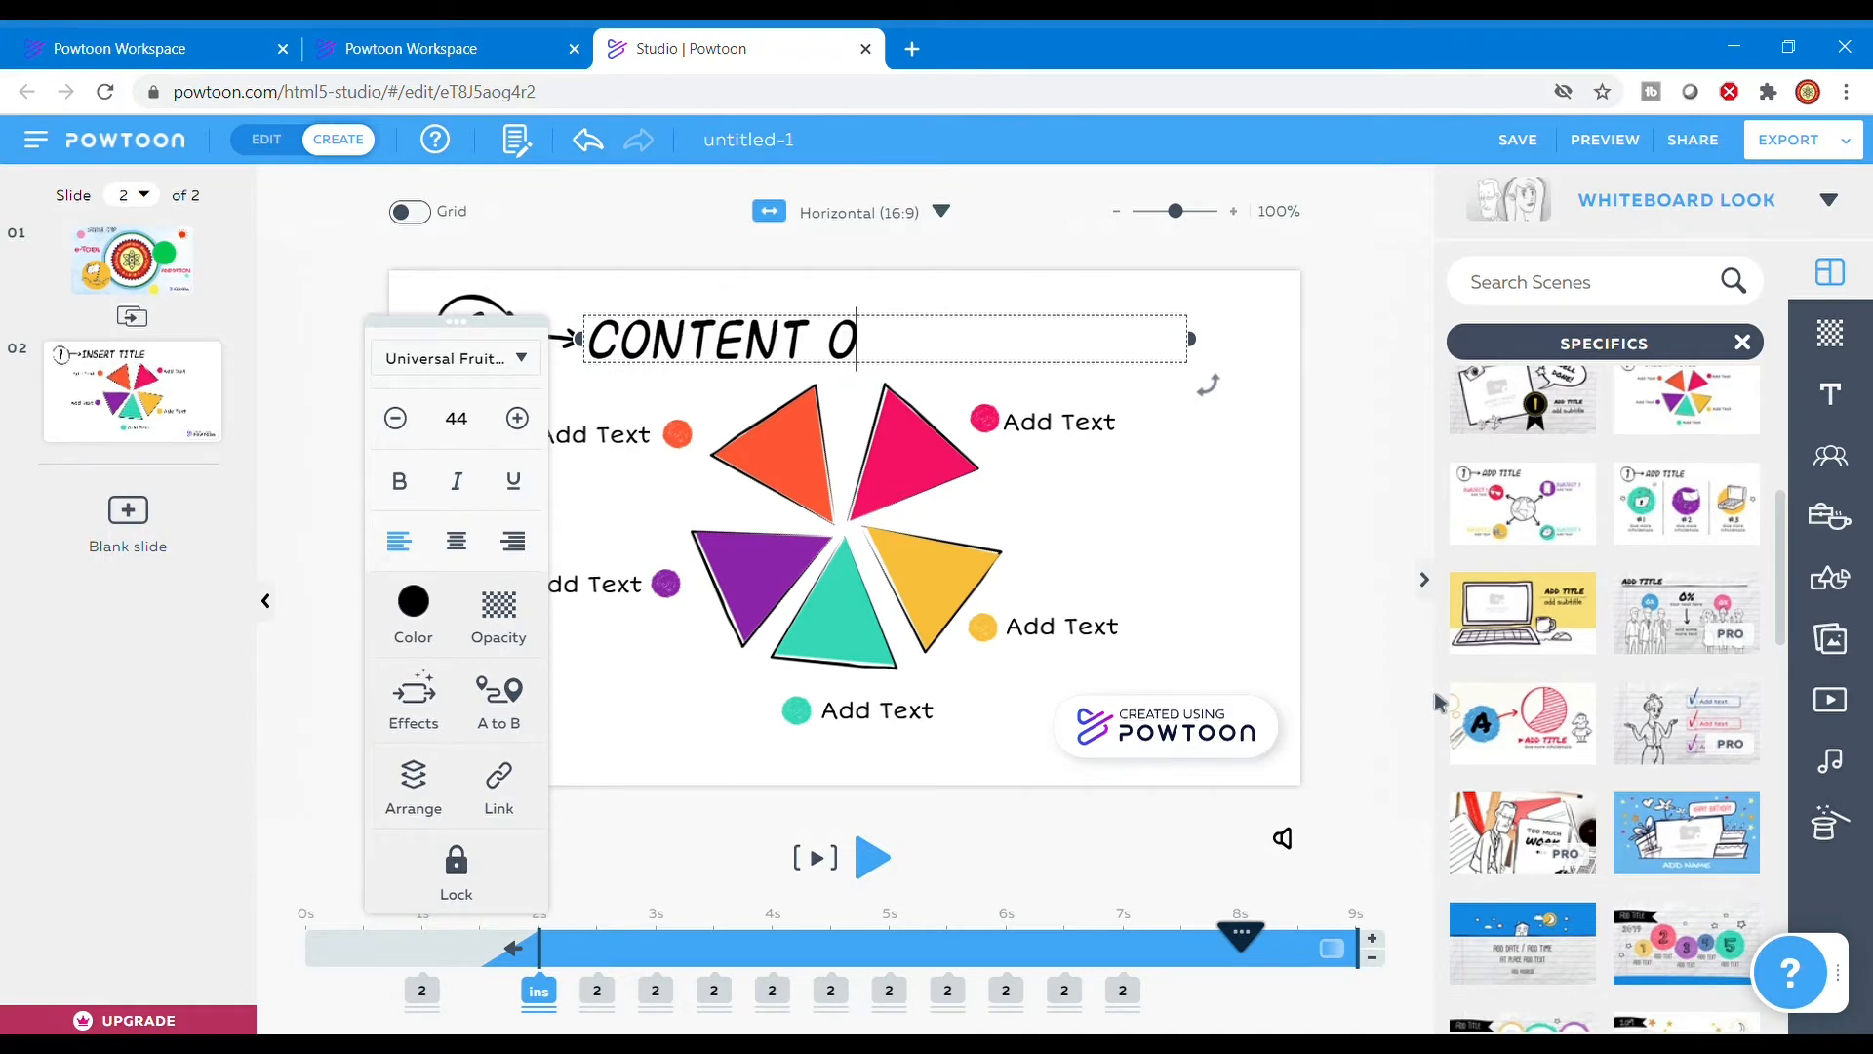
text(F CPDP)
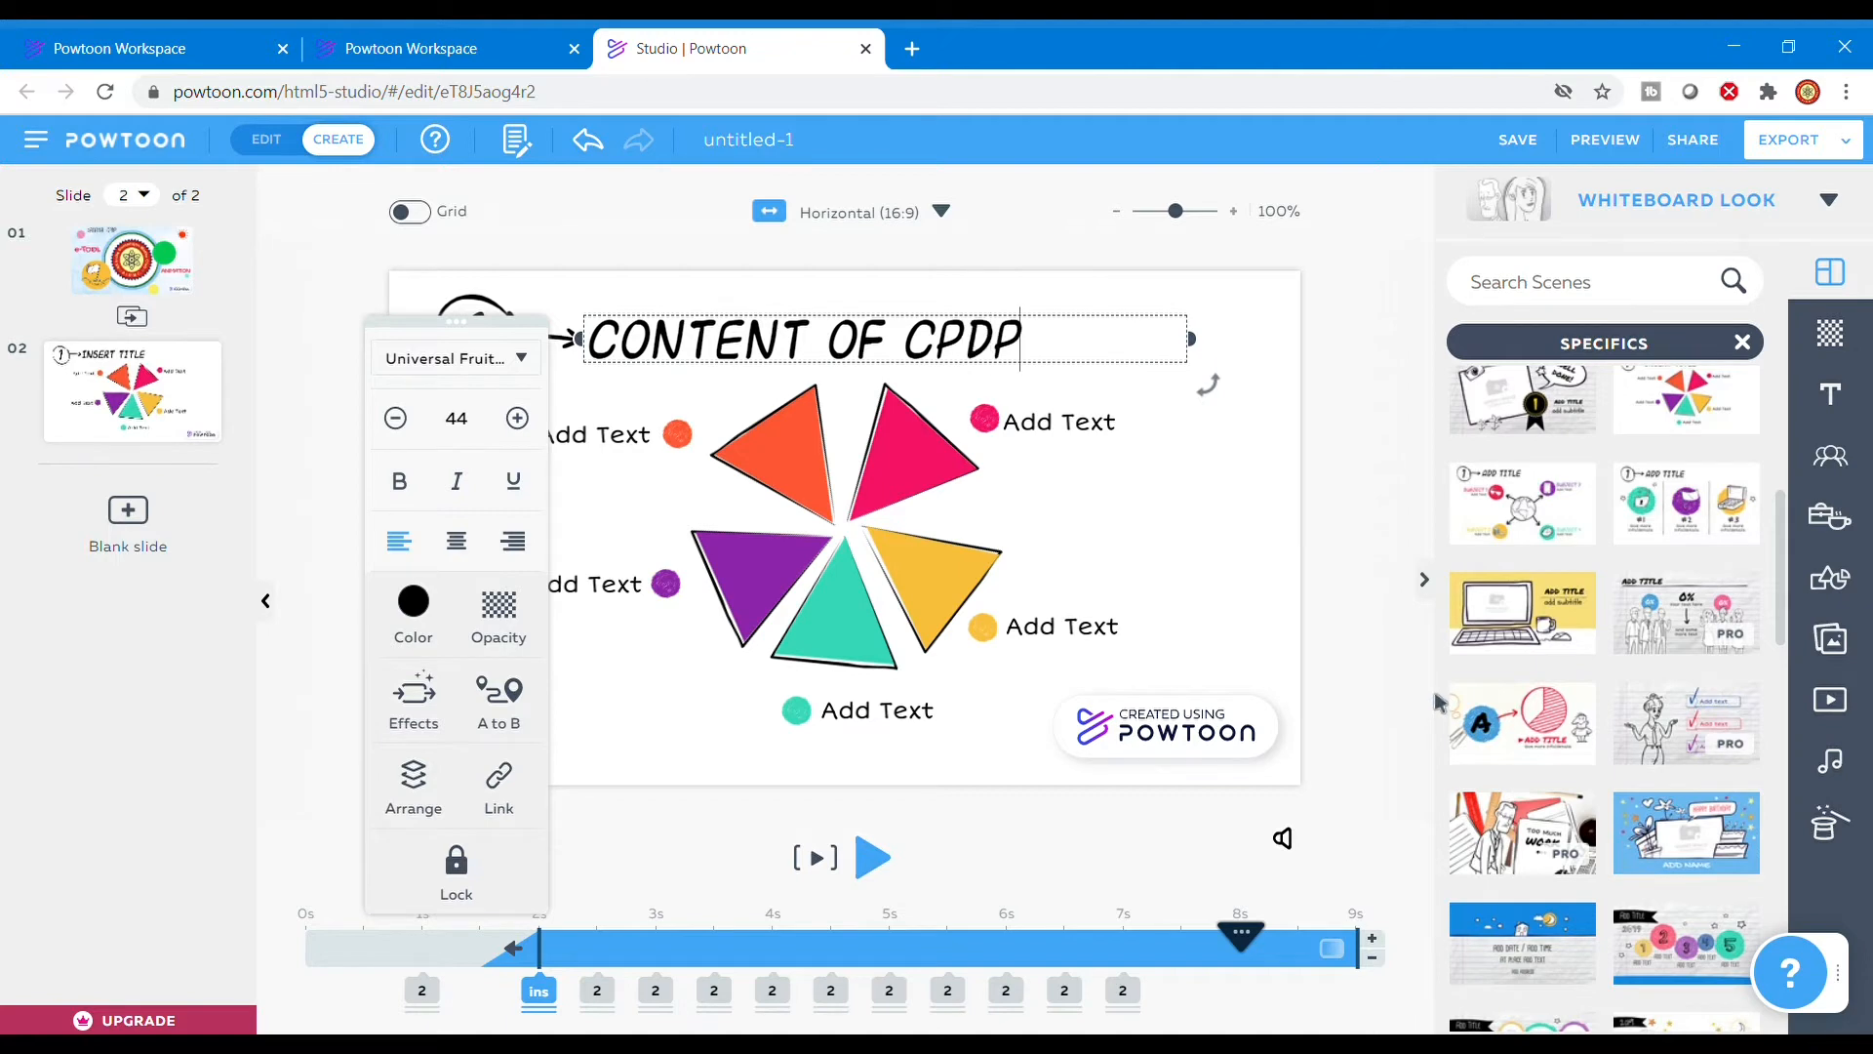
click(1366, 554)
- Replace the text beside the orange dot with "INSERT LEARNING" and widen its box so it fits on one line
click(607, 447)
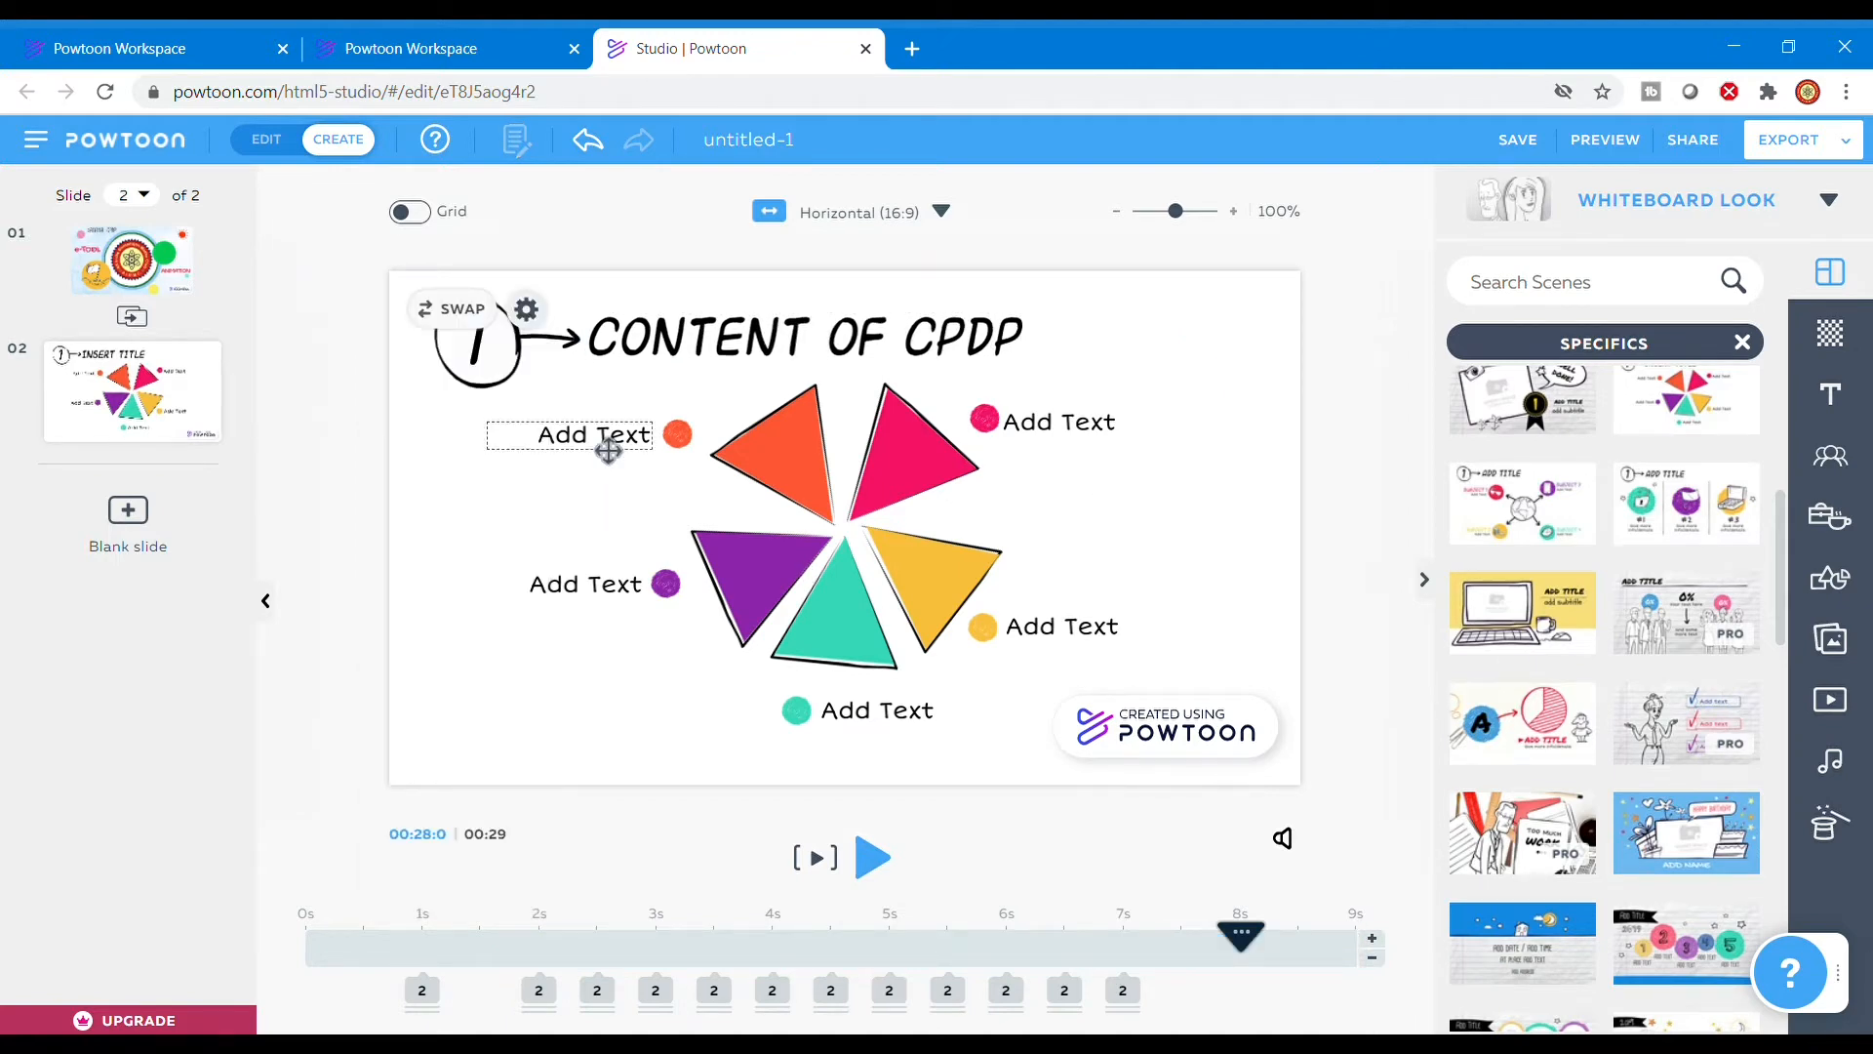
double_click(608, 447)
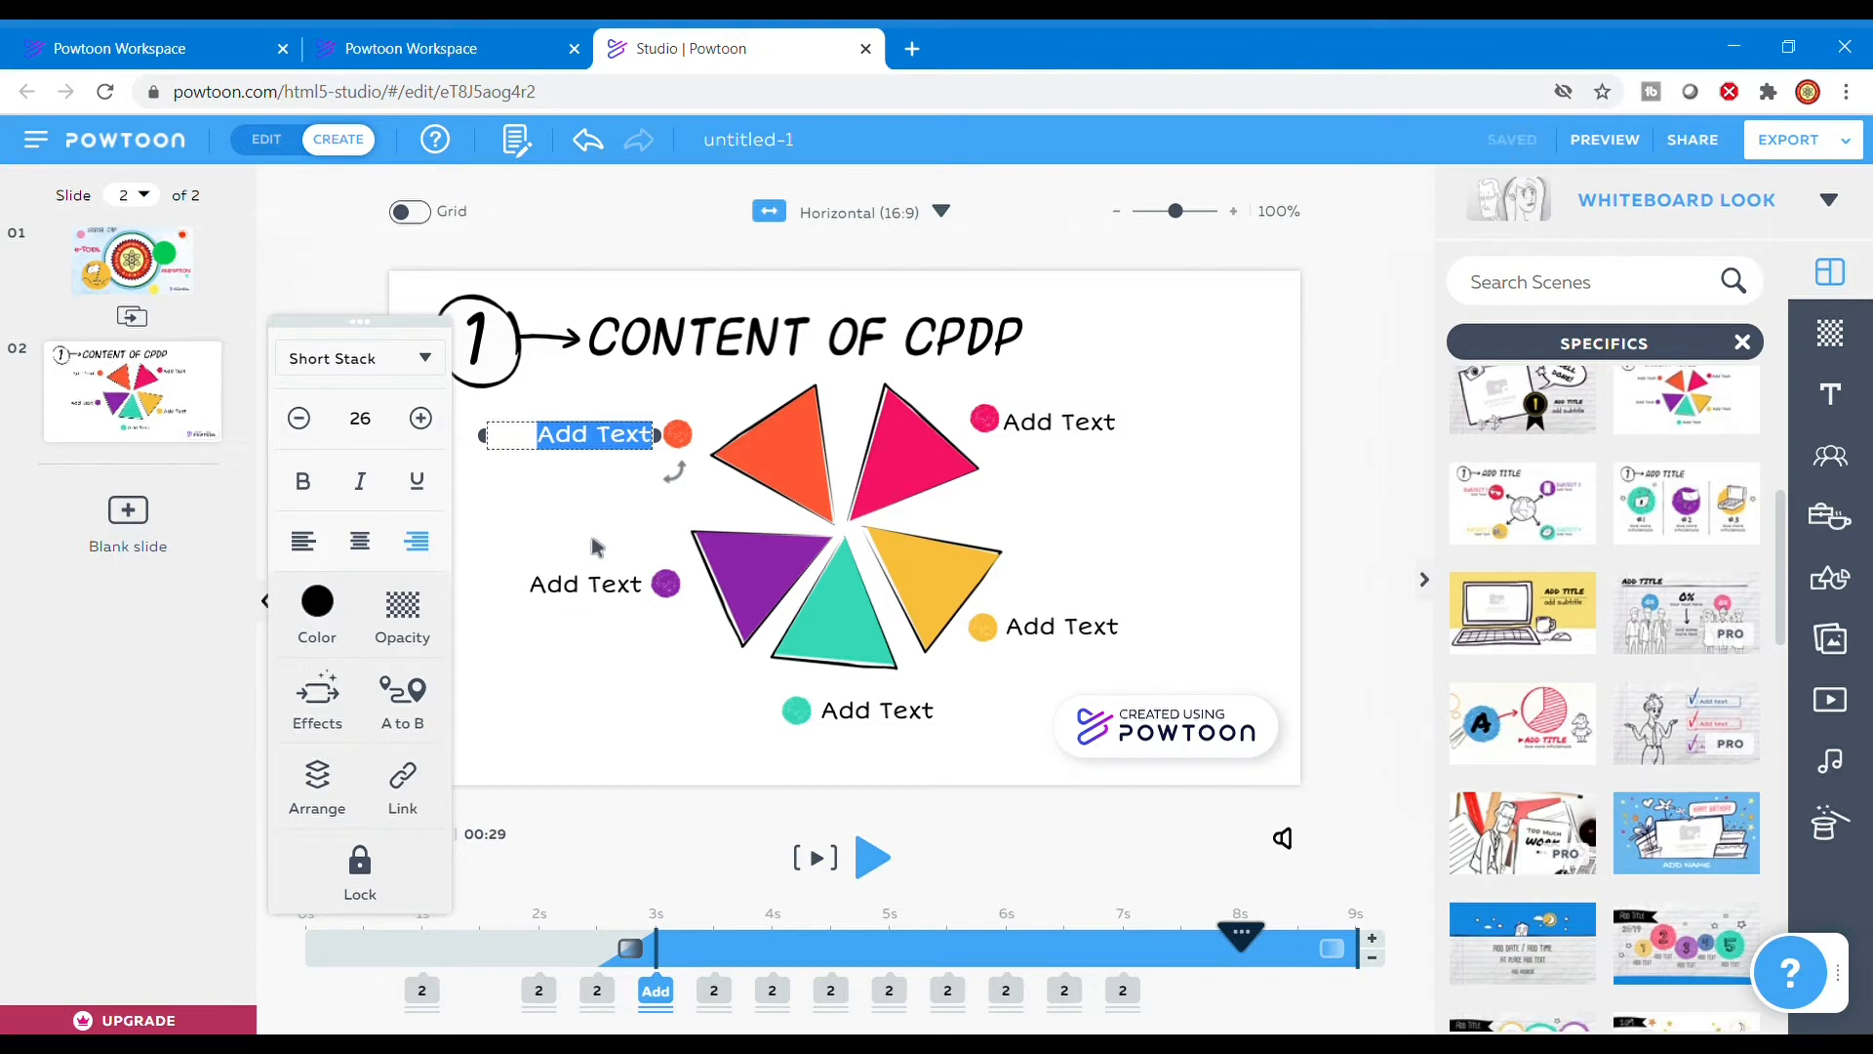
text(INSERT)
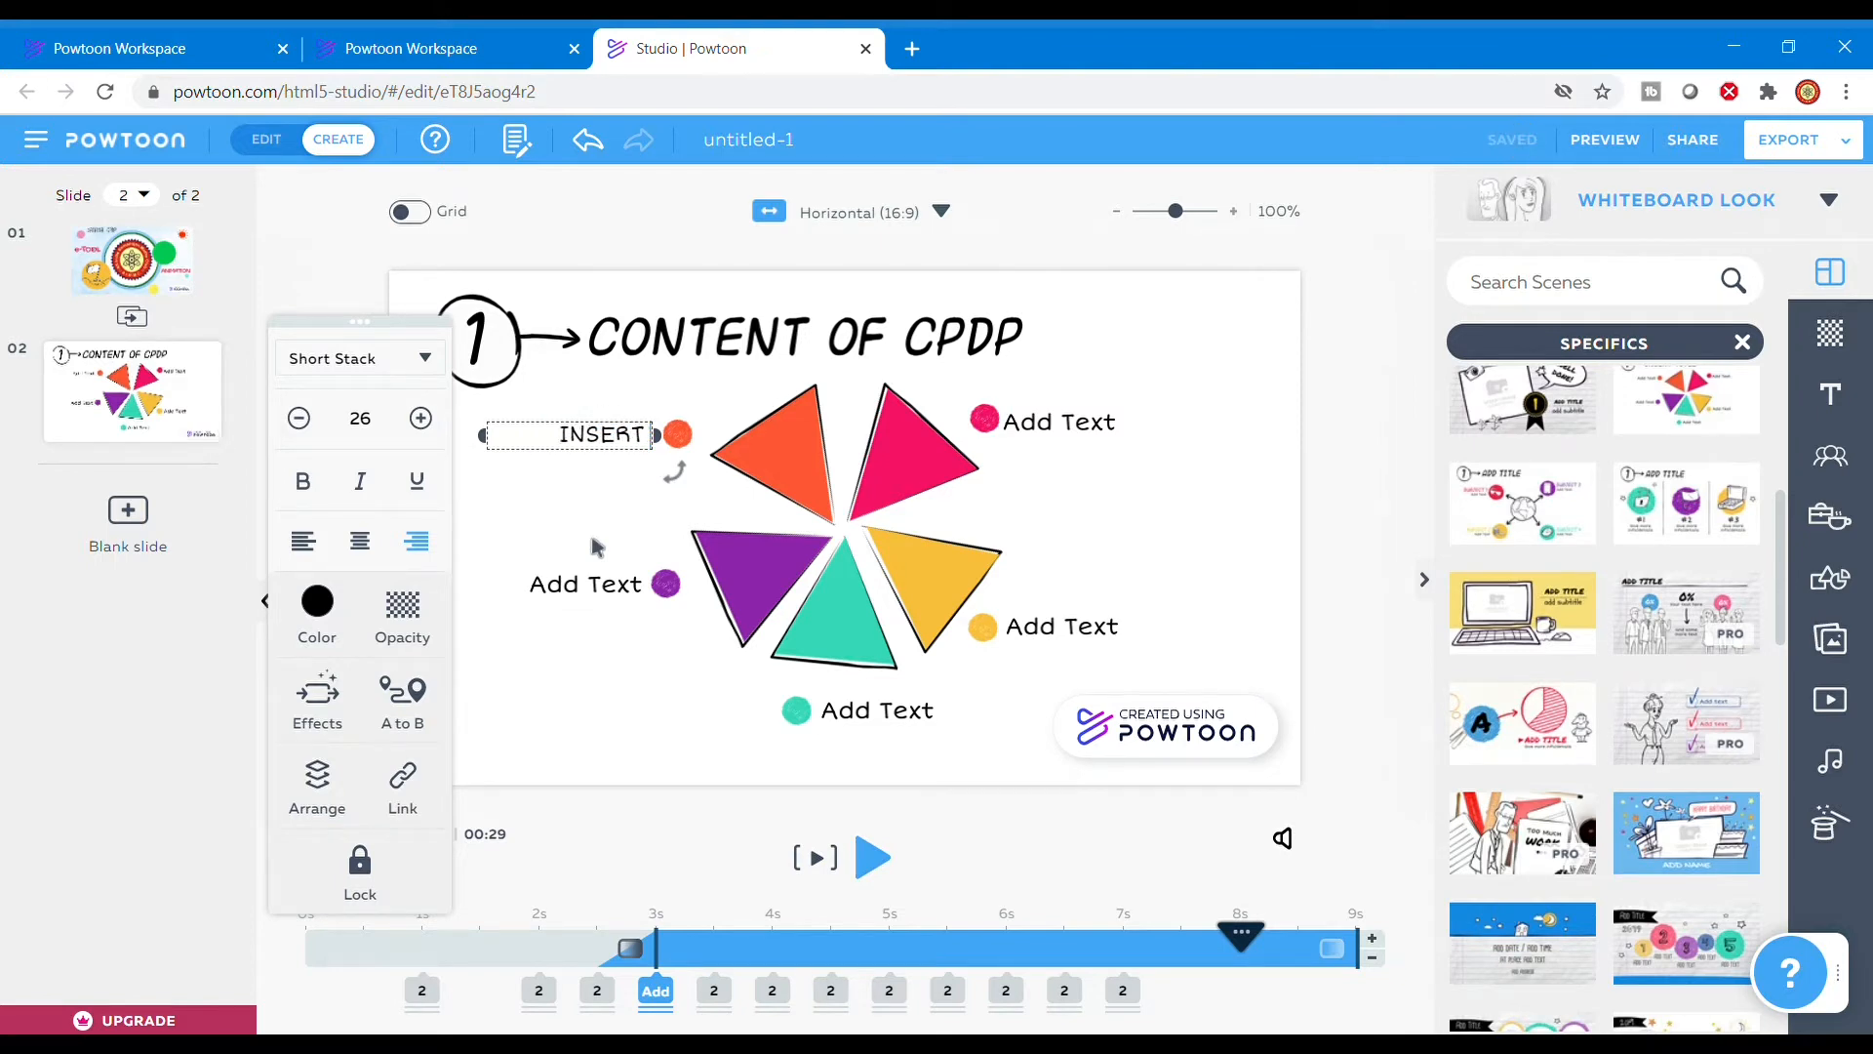
text( LEARNING)
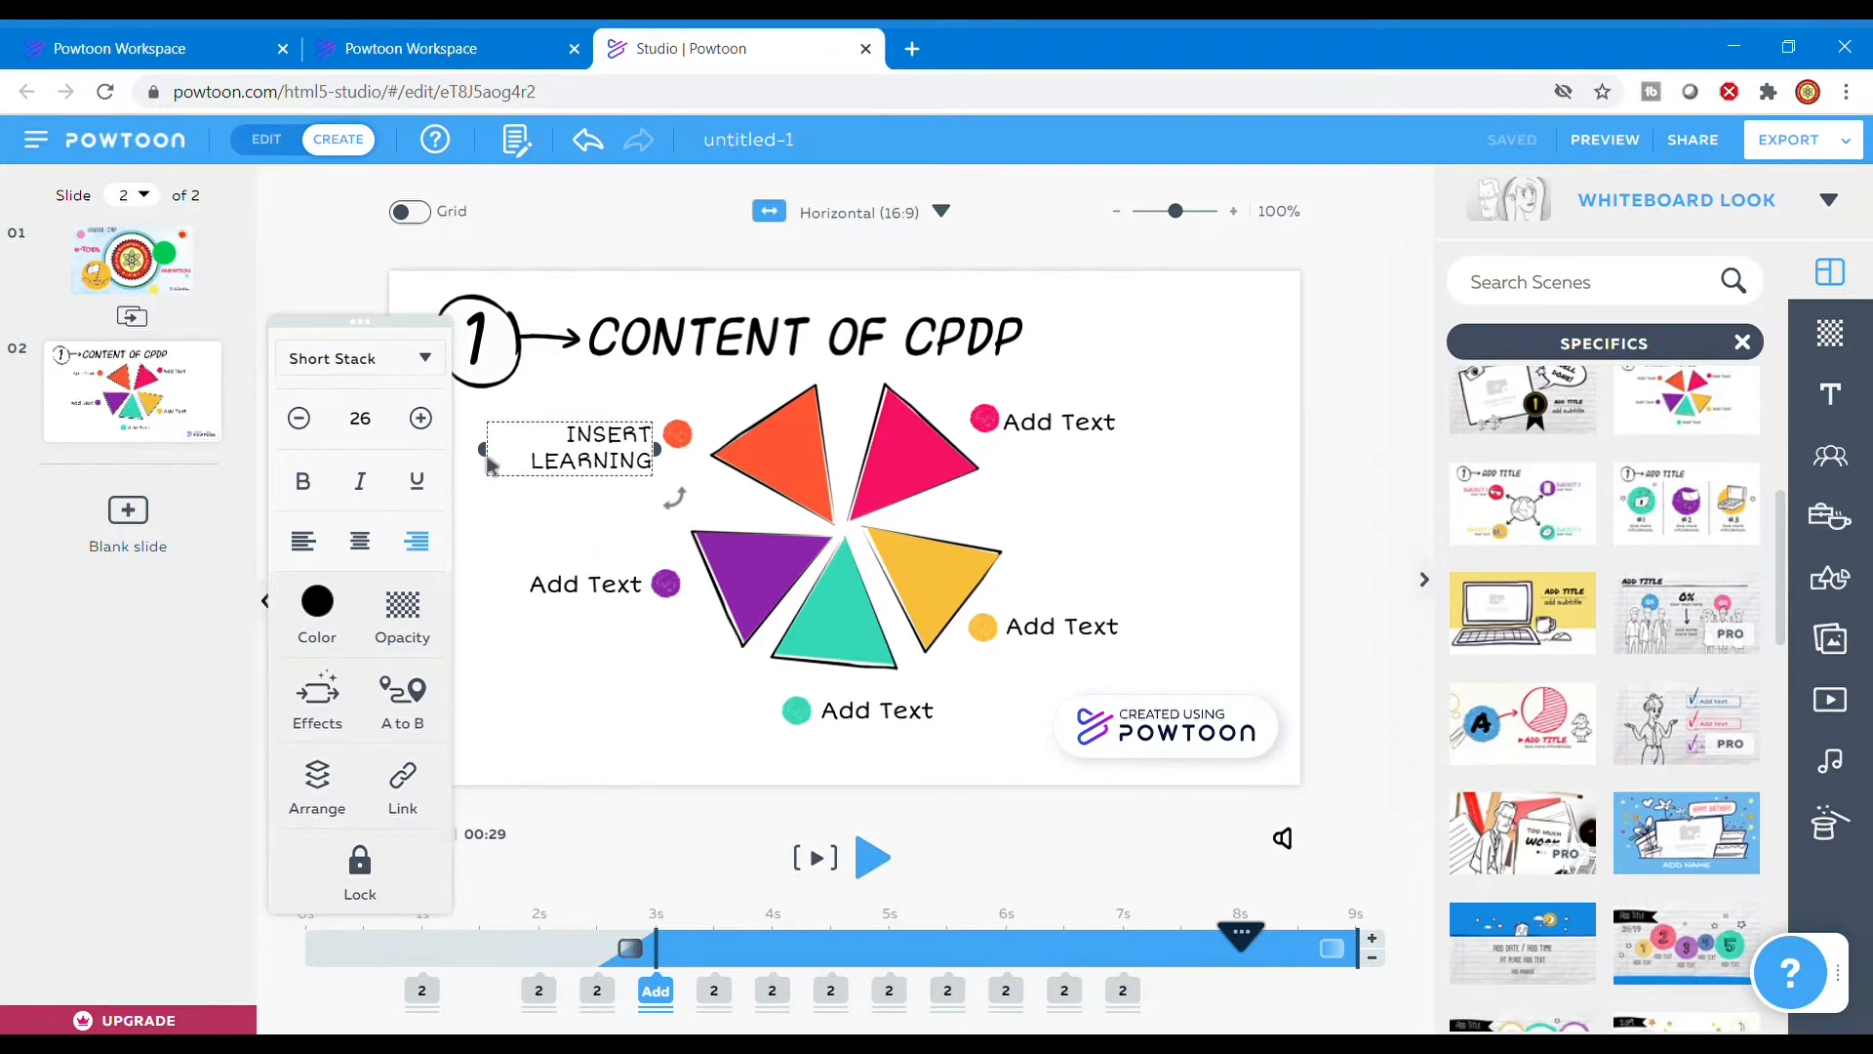
drag(498, 466, 420, 460)
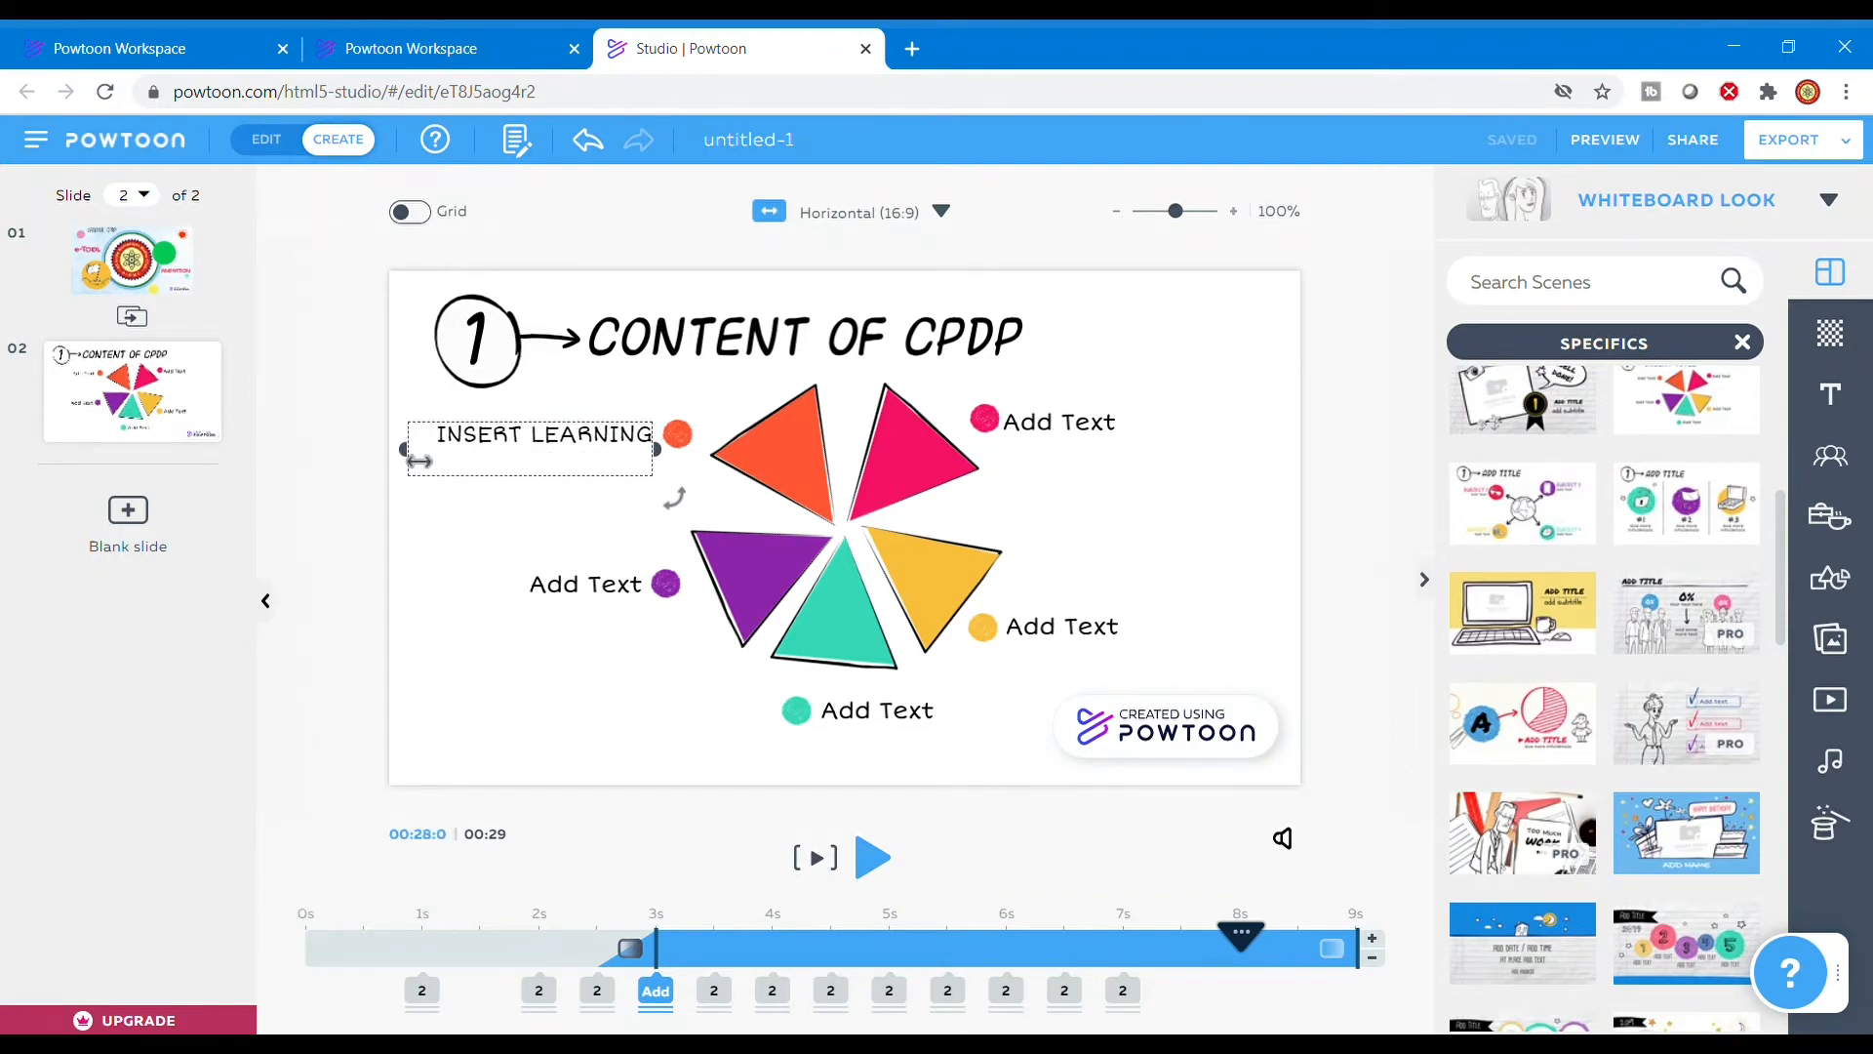
- Replace the text beside the purple dot with "FREE PICS FOR CONTENT" and widen its box towards the slide's edge
double_click(596, 597)
double_click(617, 593)
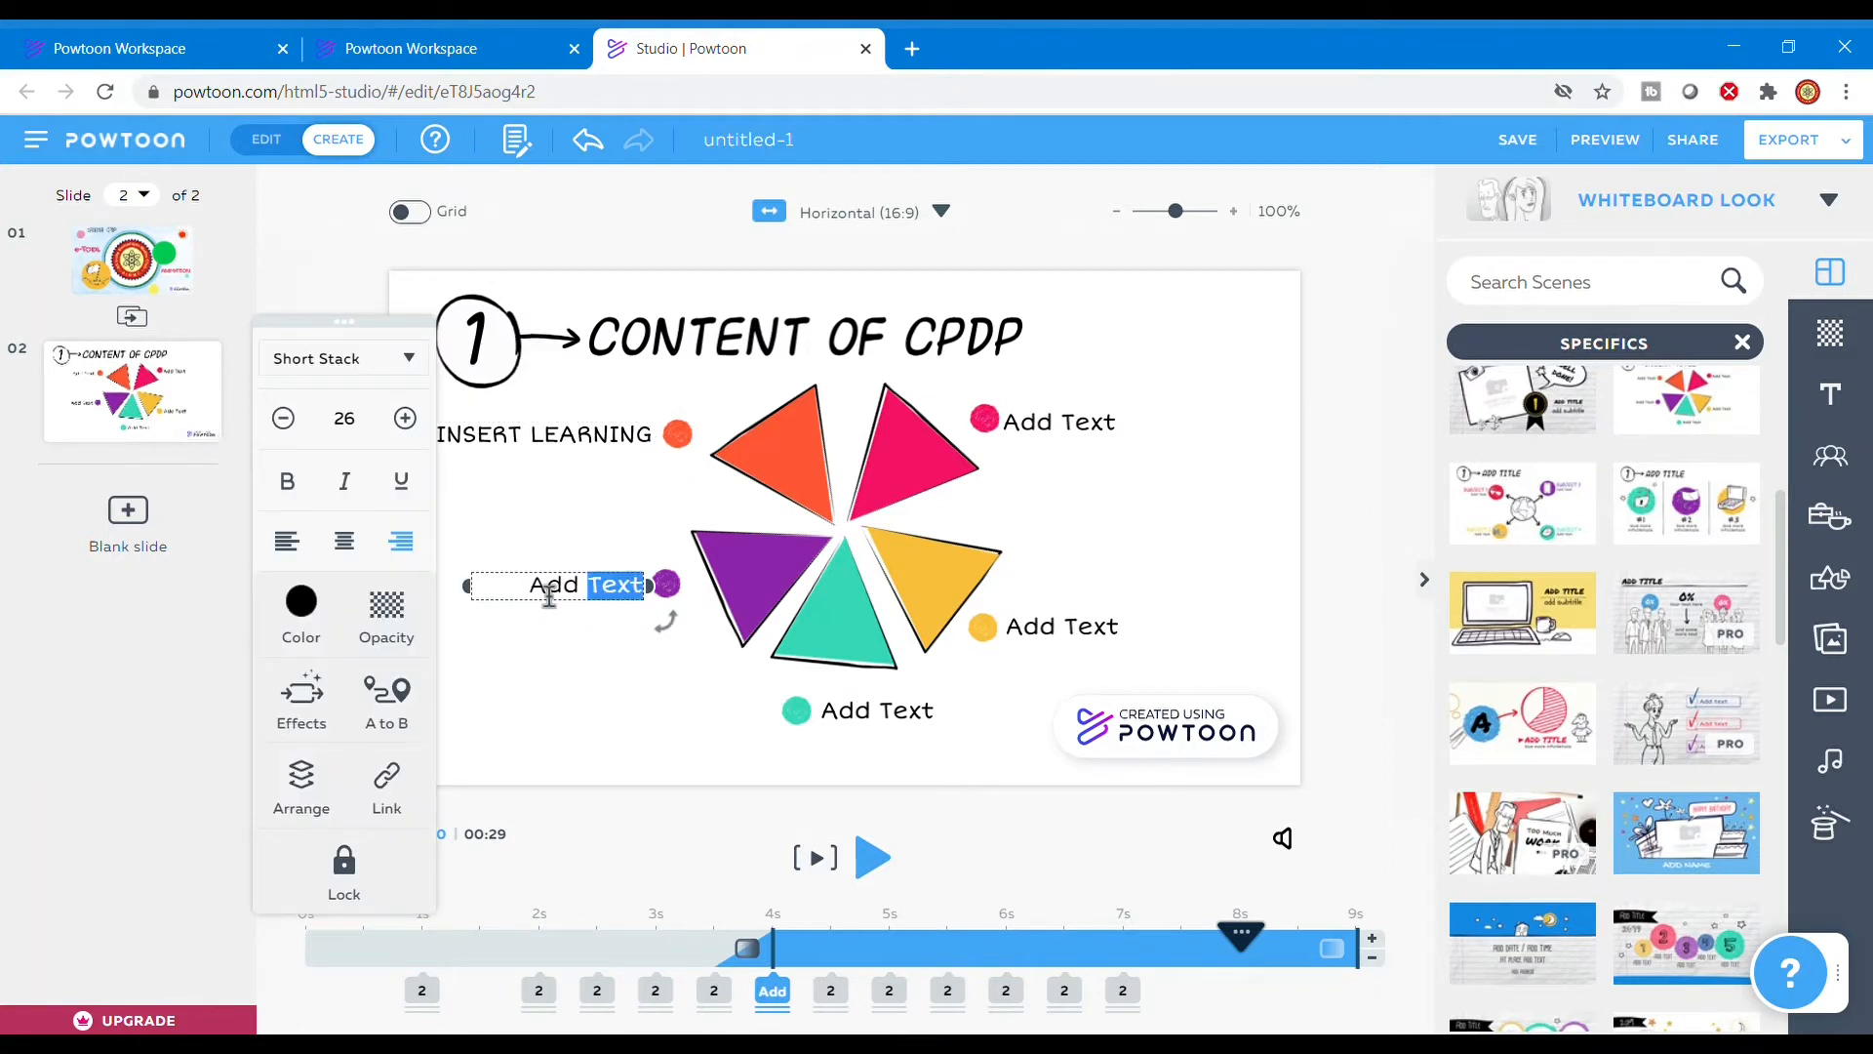
drag(530, 593, 652, 610)
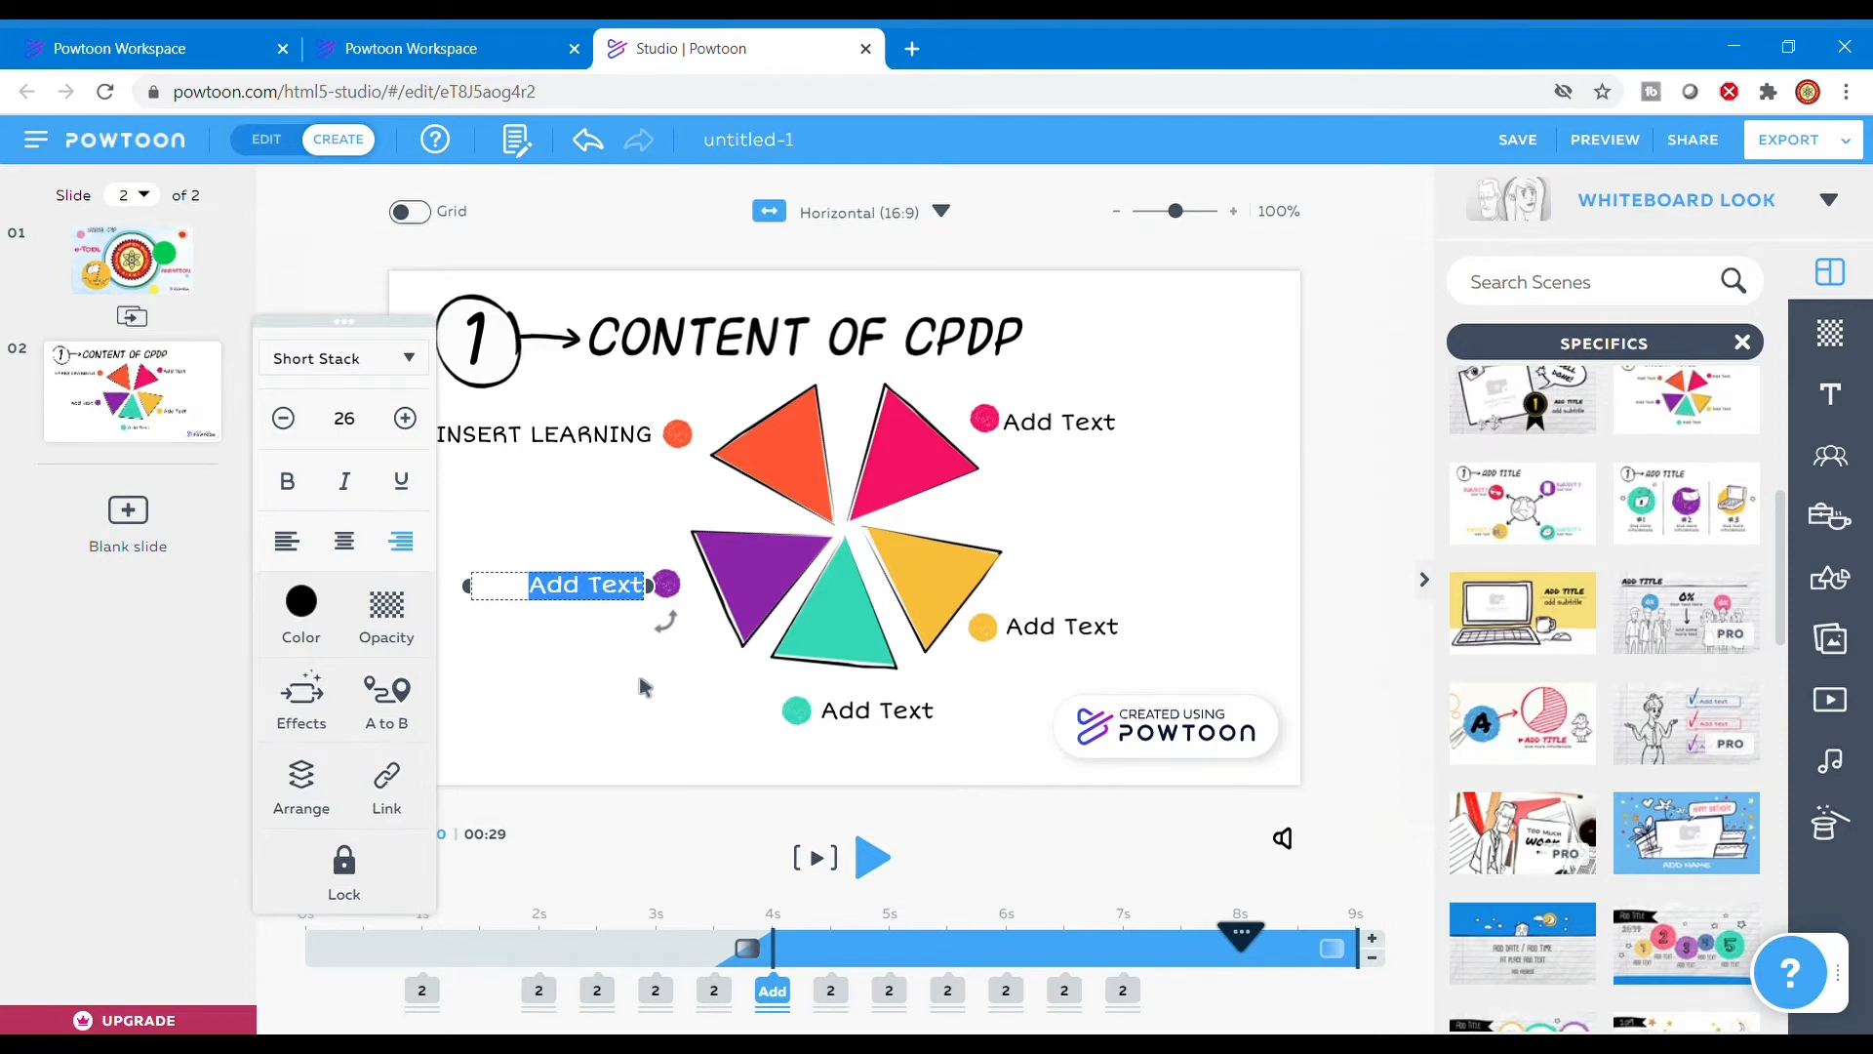
text(FREE)
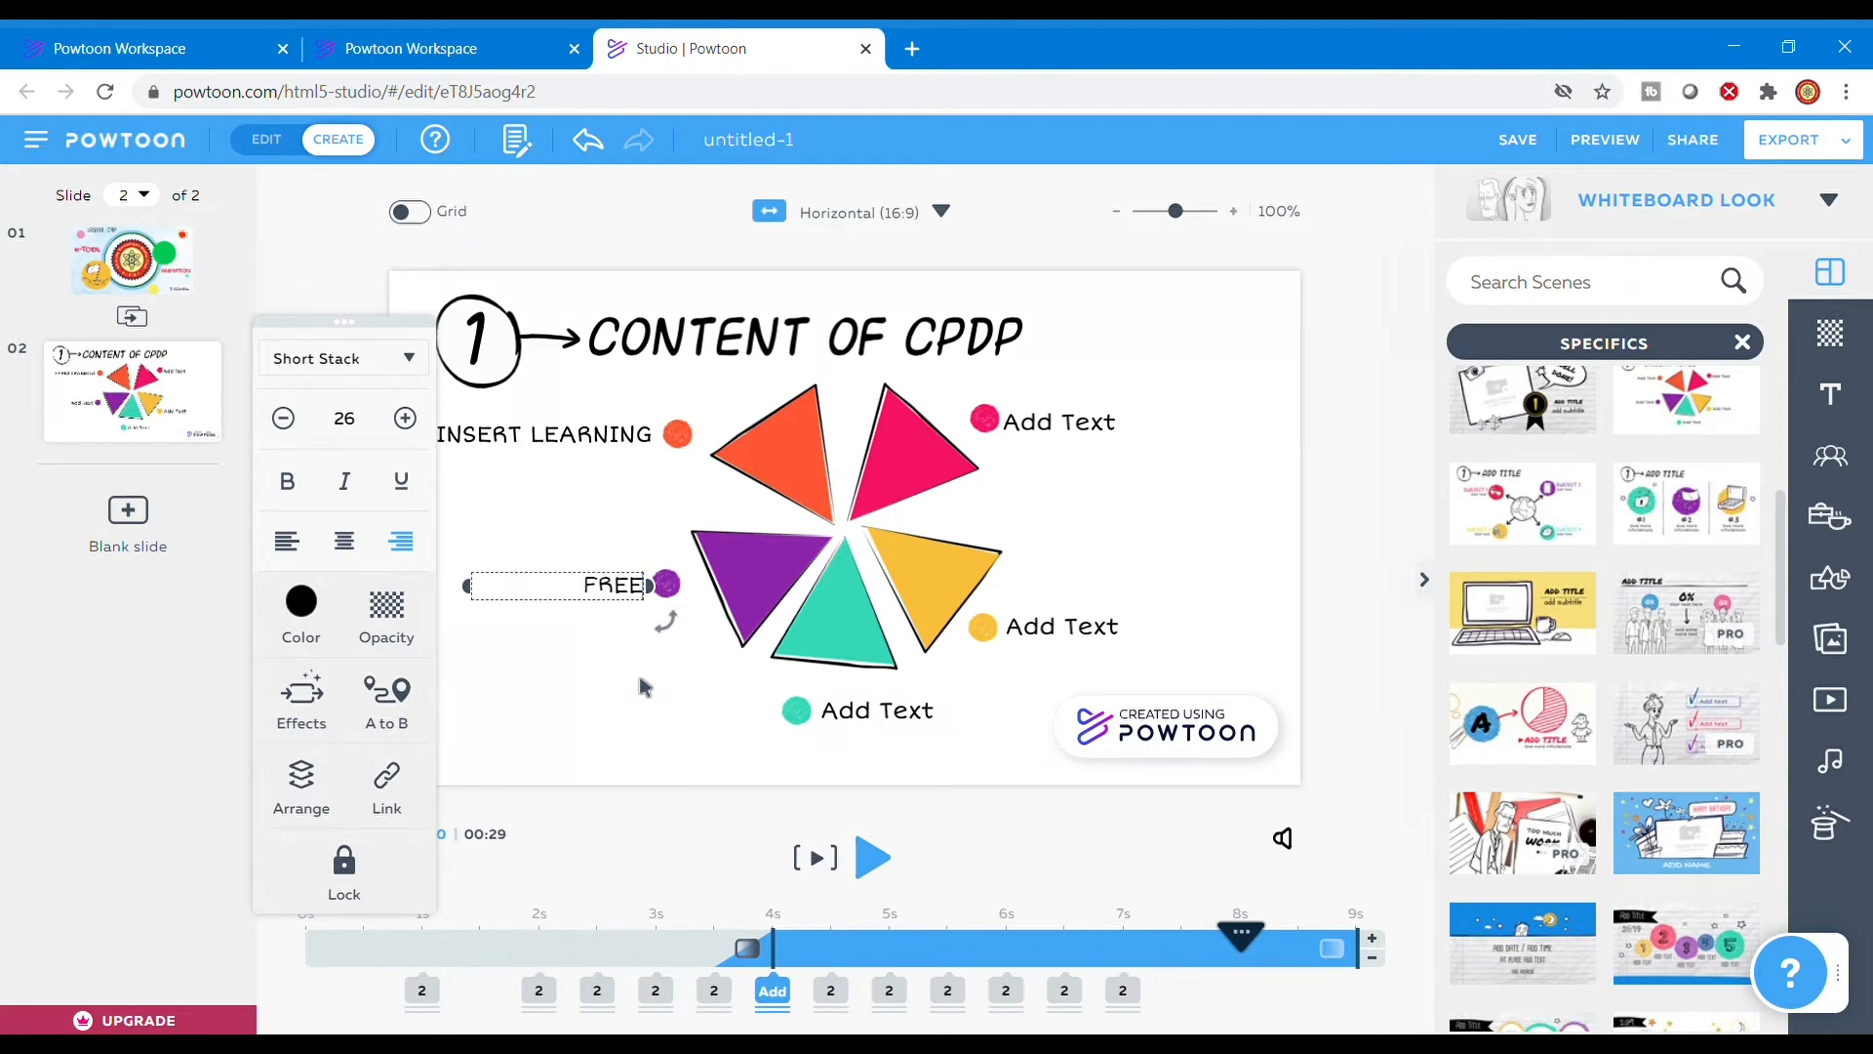
text( PICS FOR)
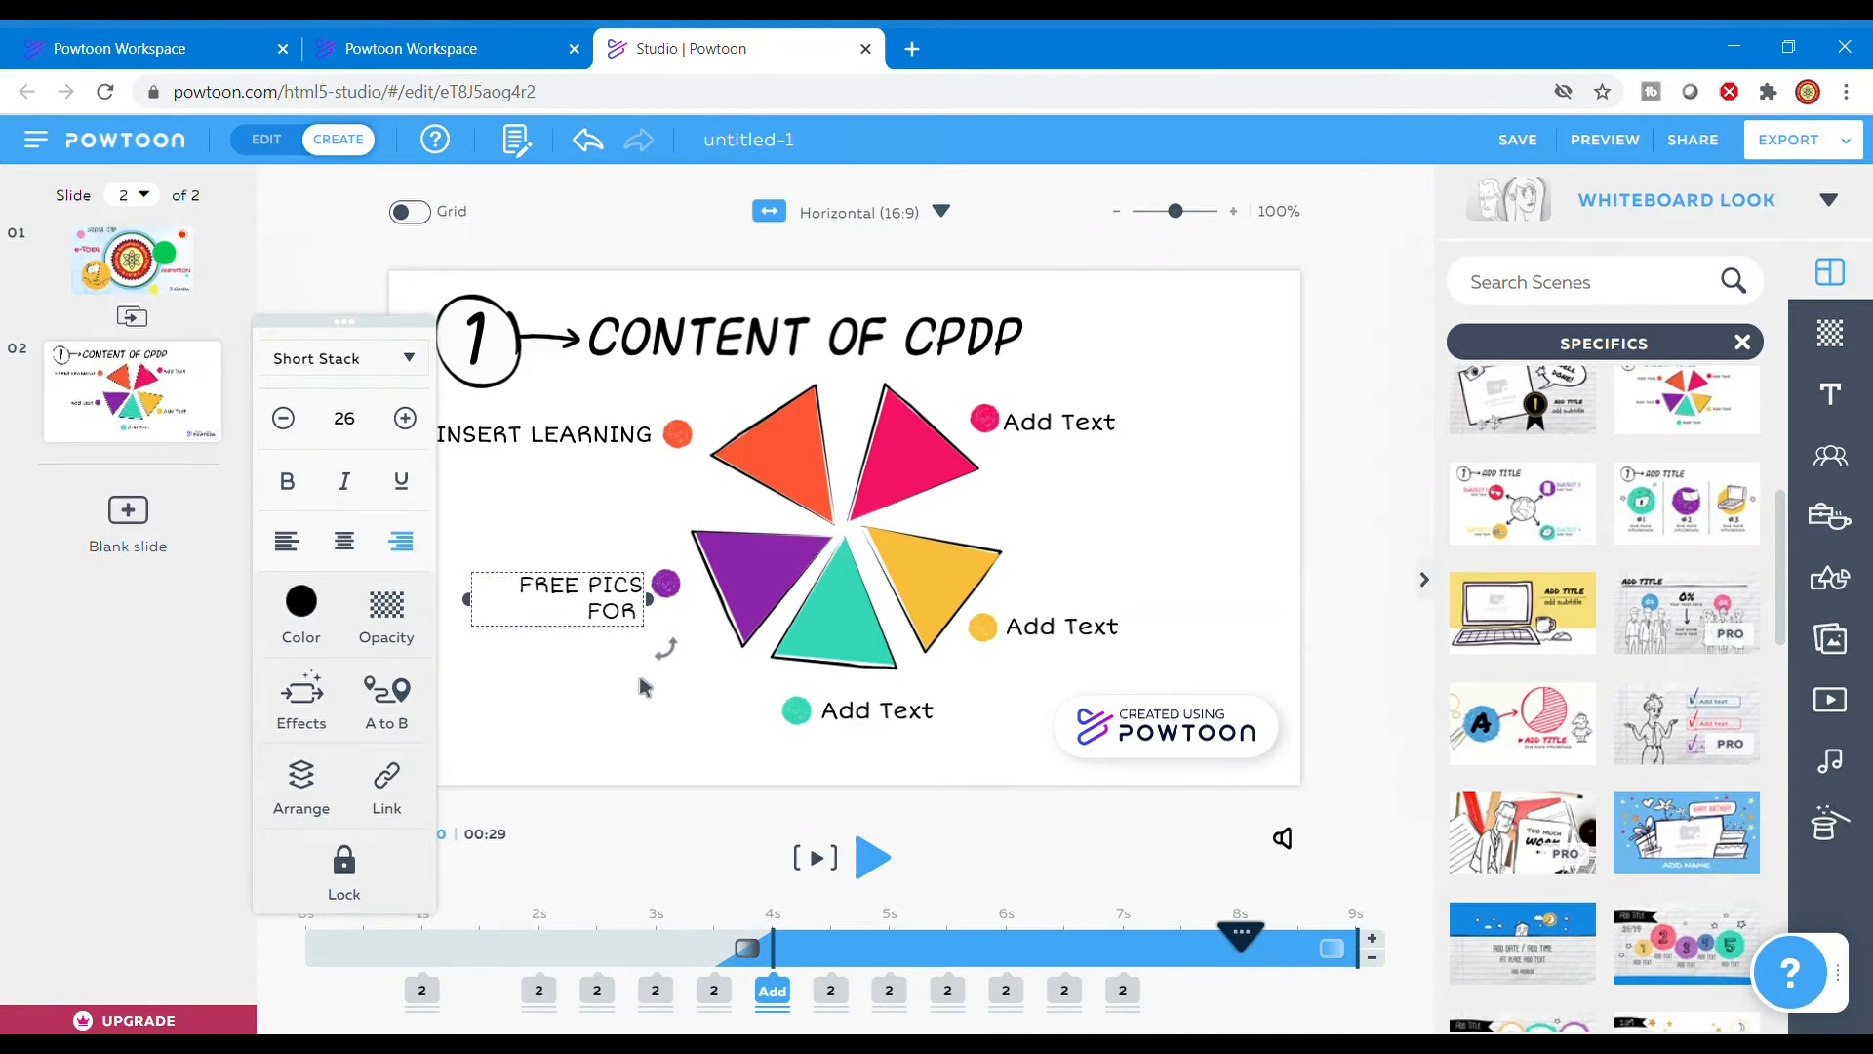
text( CONTENT)
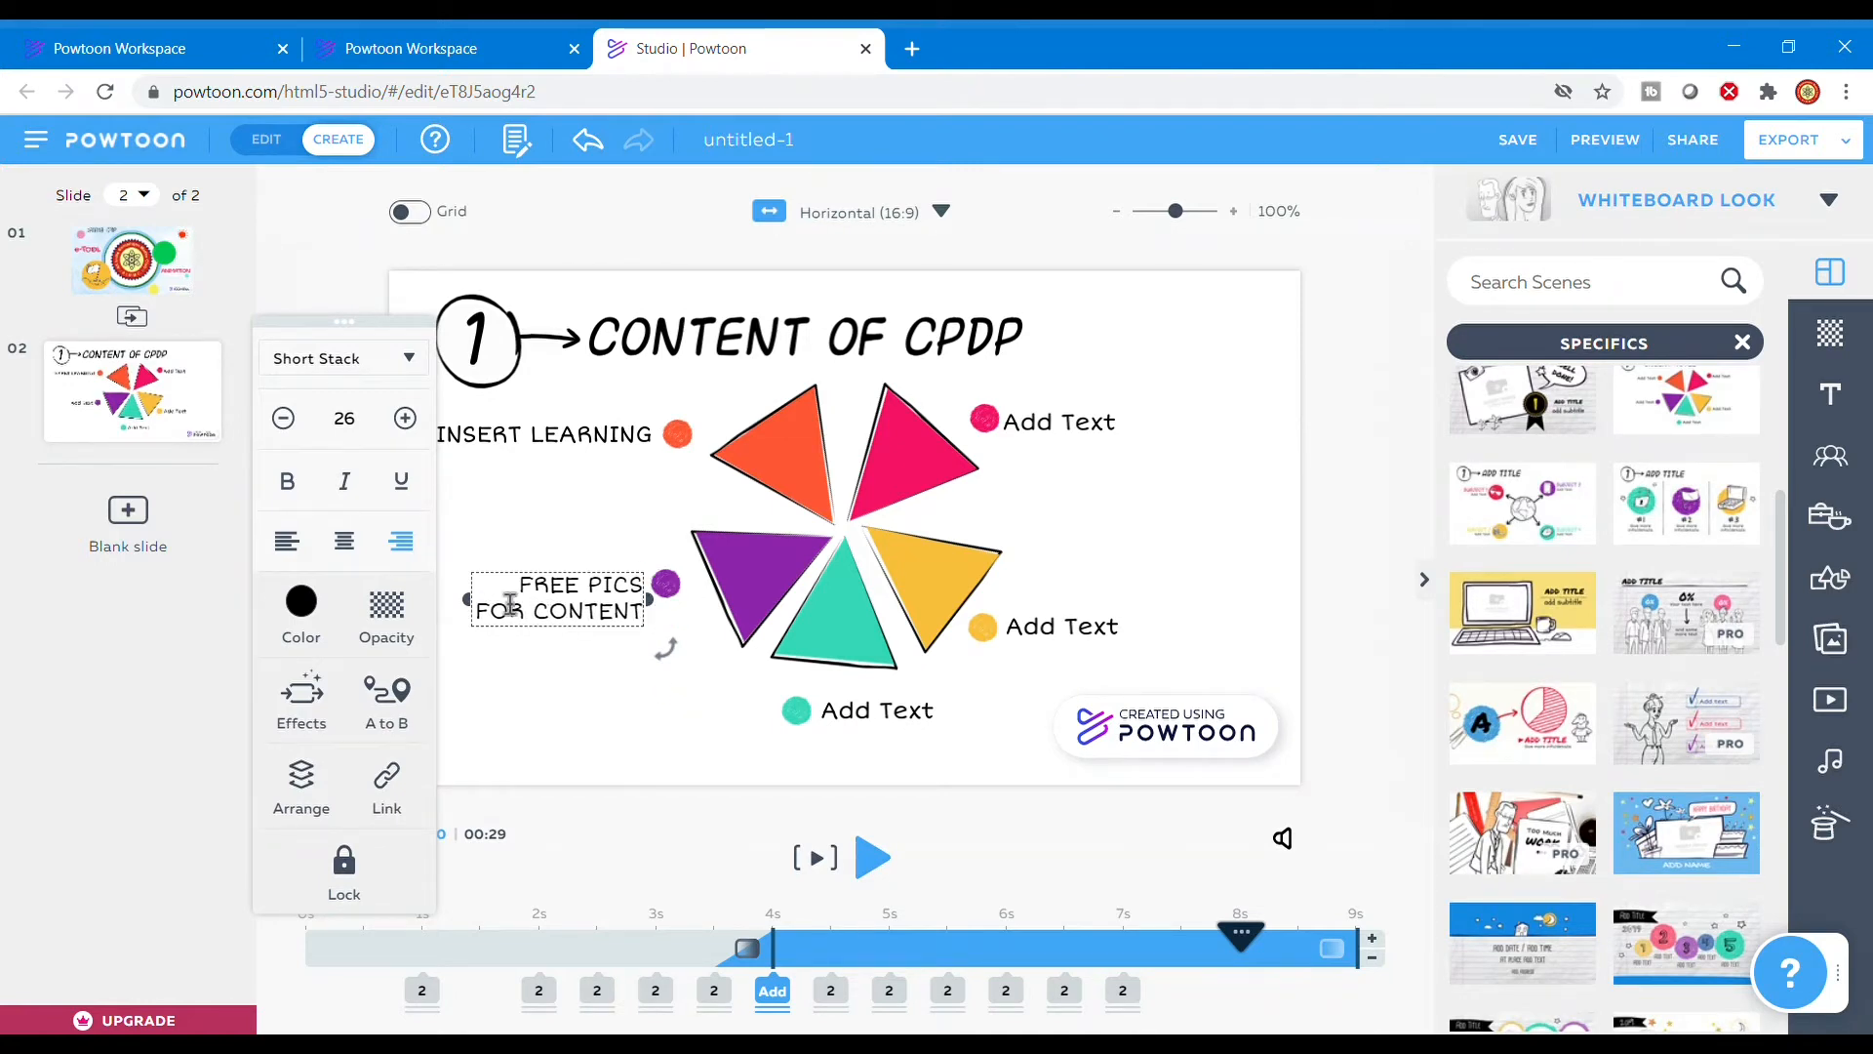
drag(483, 624, 417, 625)
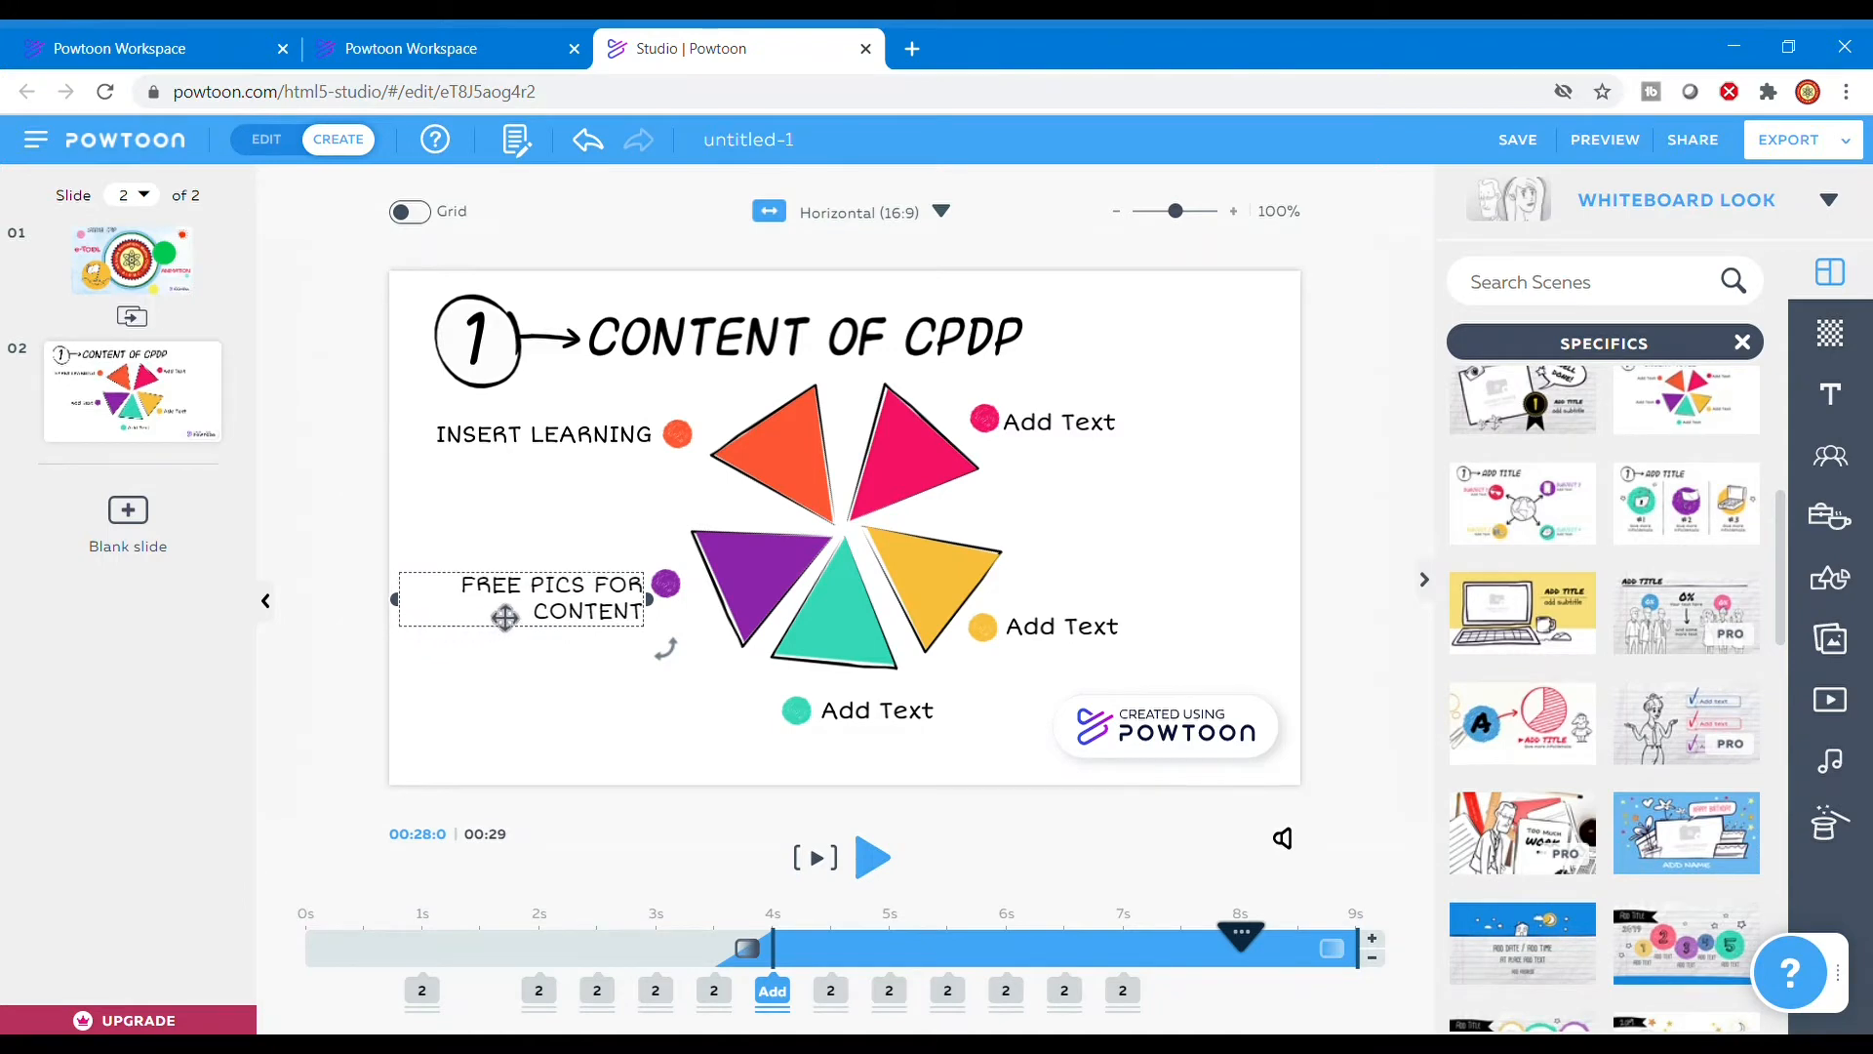
double_click(595, 625)
- Replace the placeholder text beside the pink dot with "POWERPOINT"
click(1083, 429)
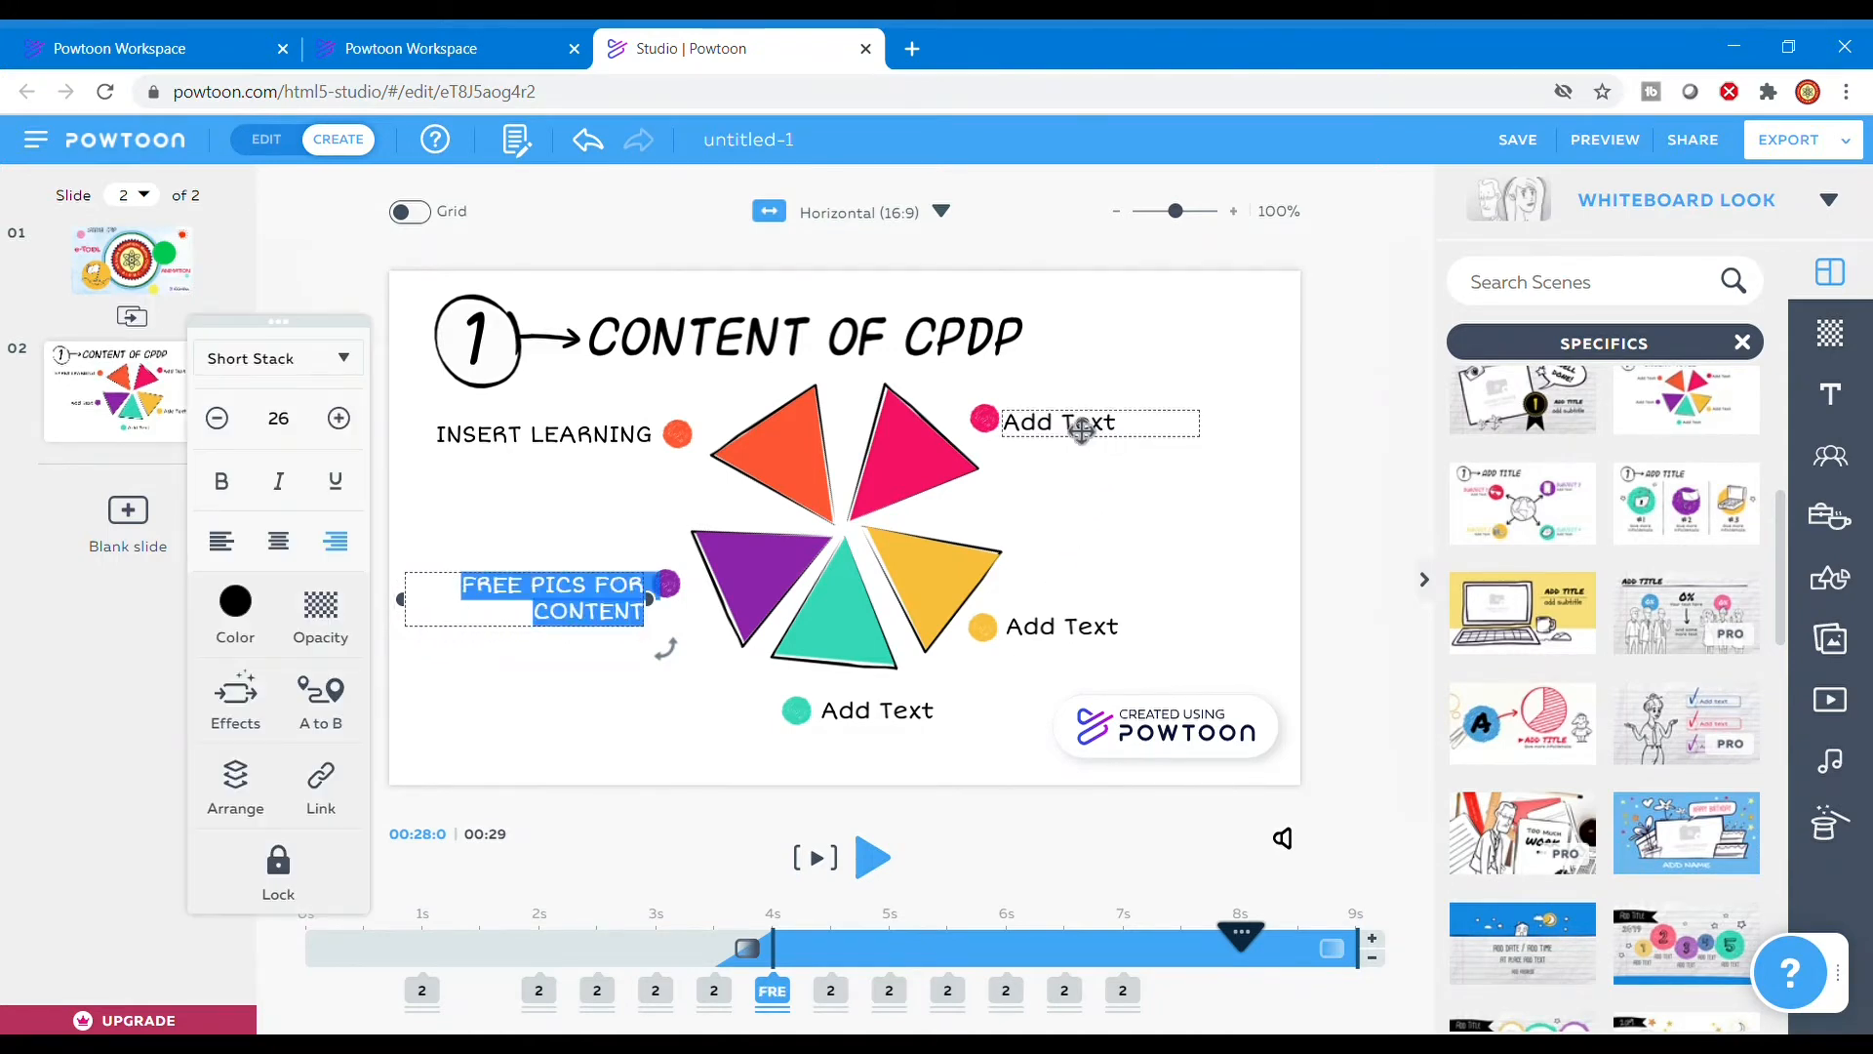
double_click(1083, 441)
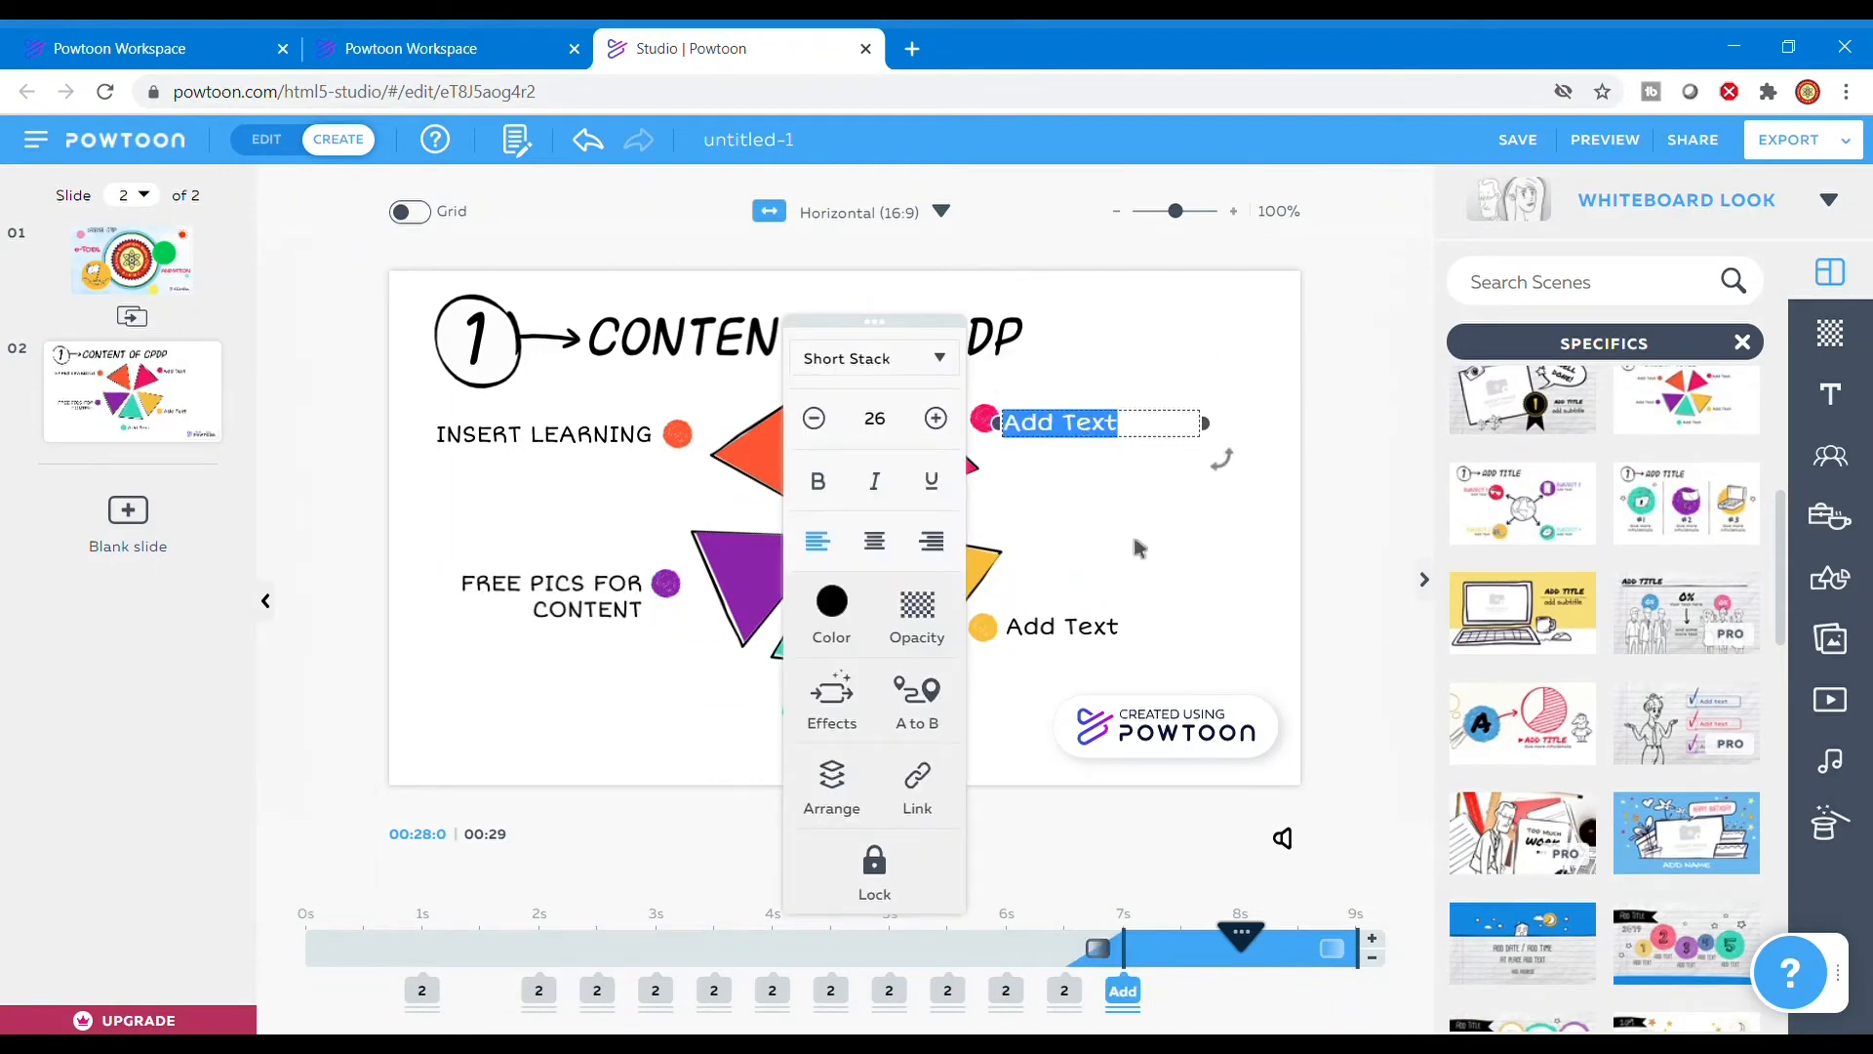
text(POWERPOINT)
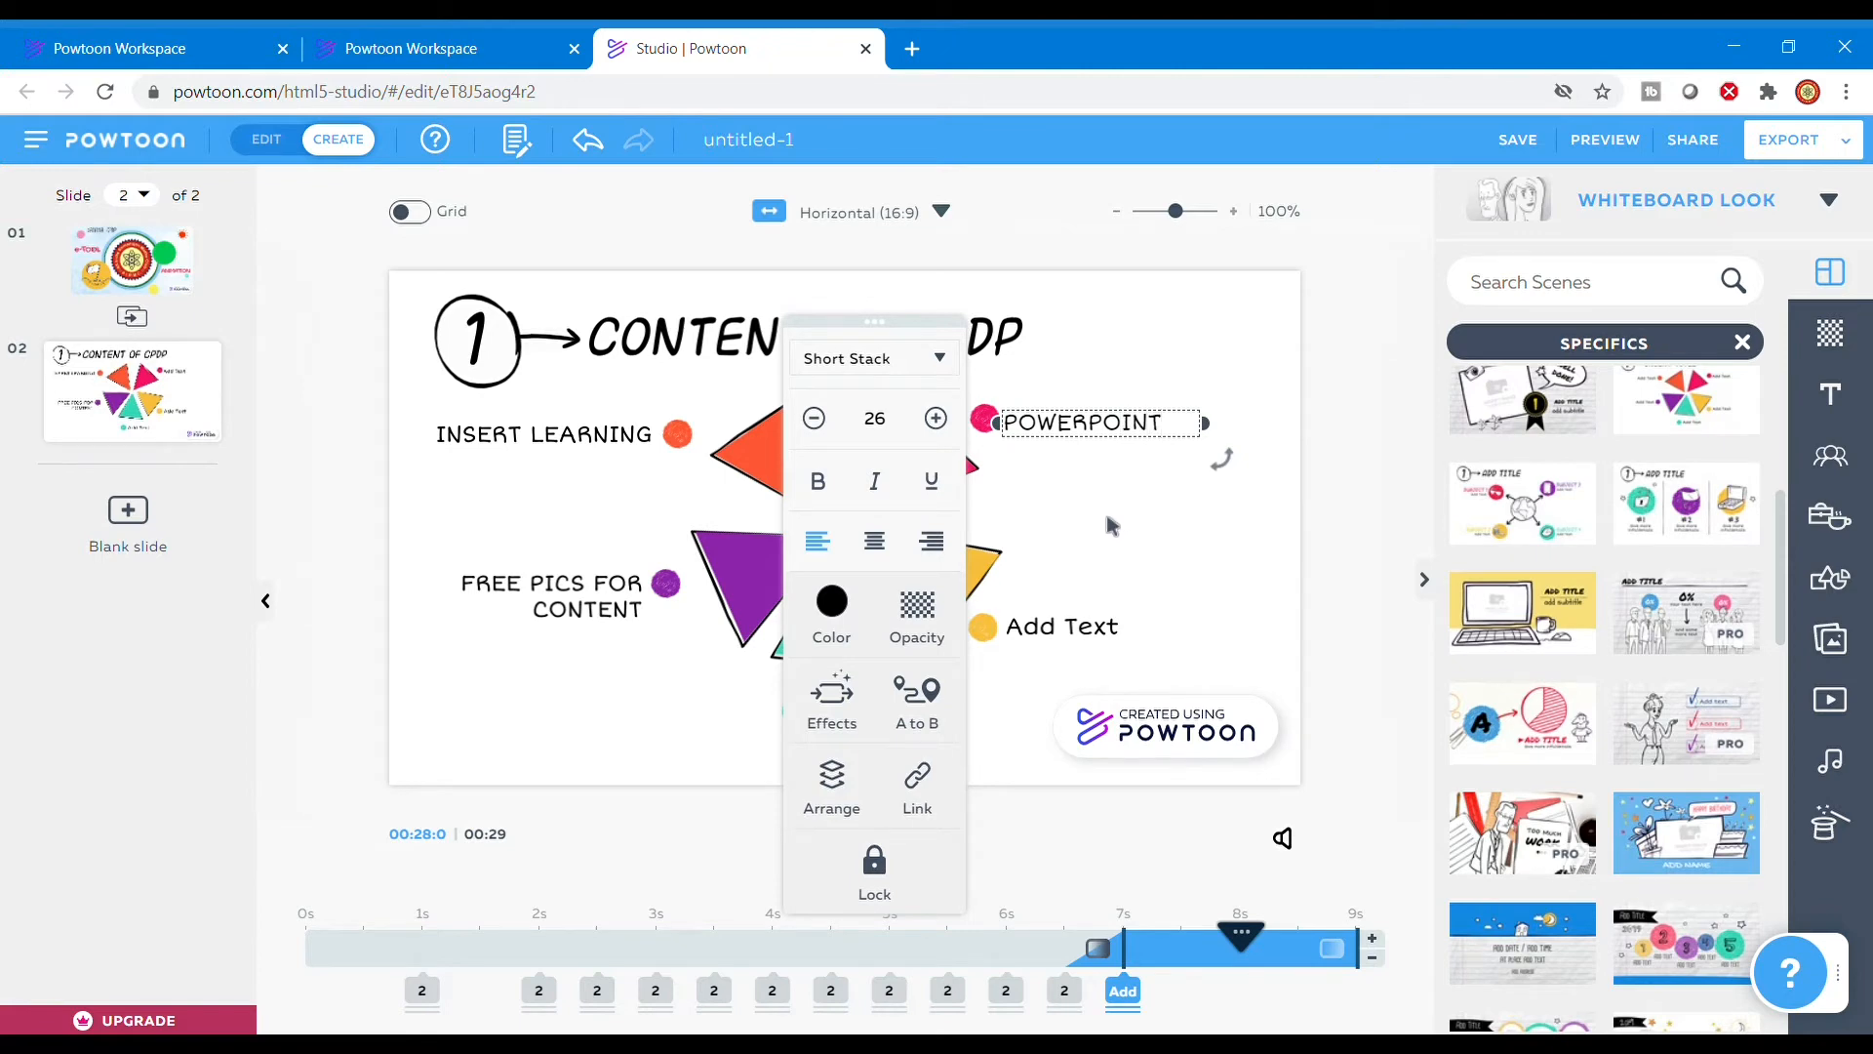
- Replace the placeholder text beside the yellow dot with "VIDEO EDITING" and widen its box so it fits on one line
click(1095, 640)
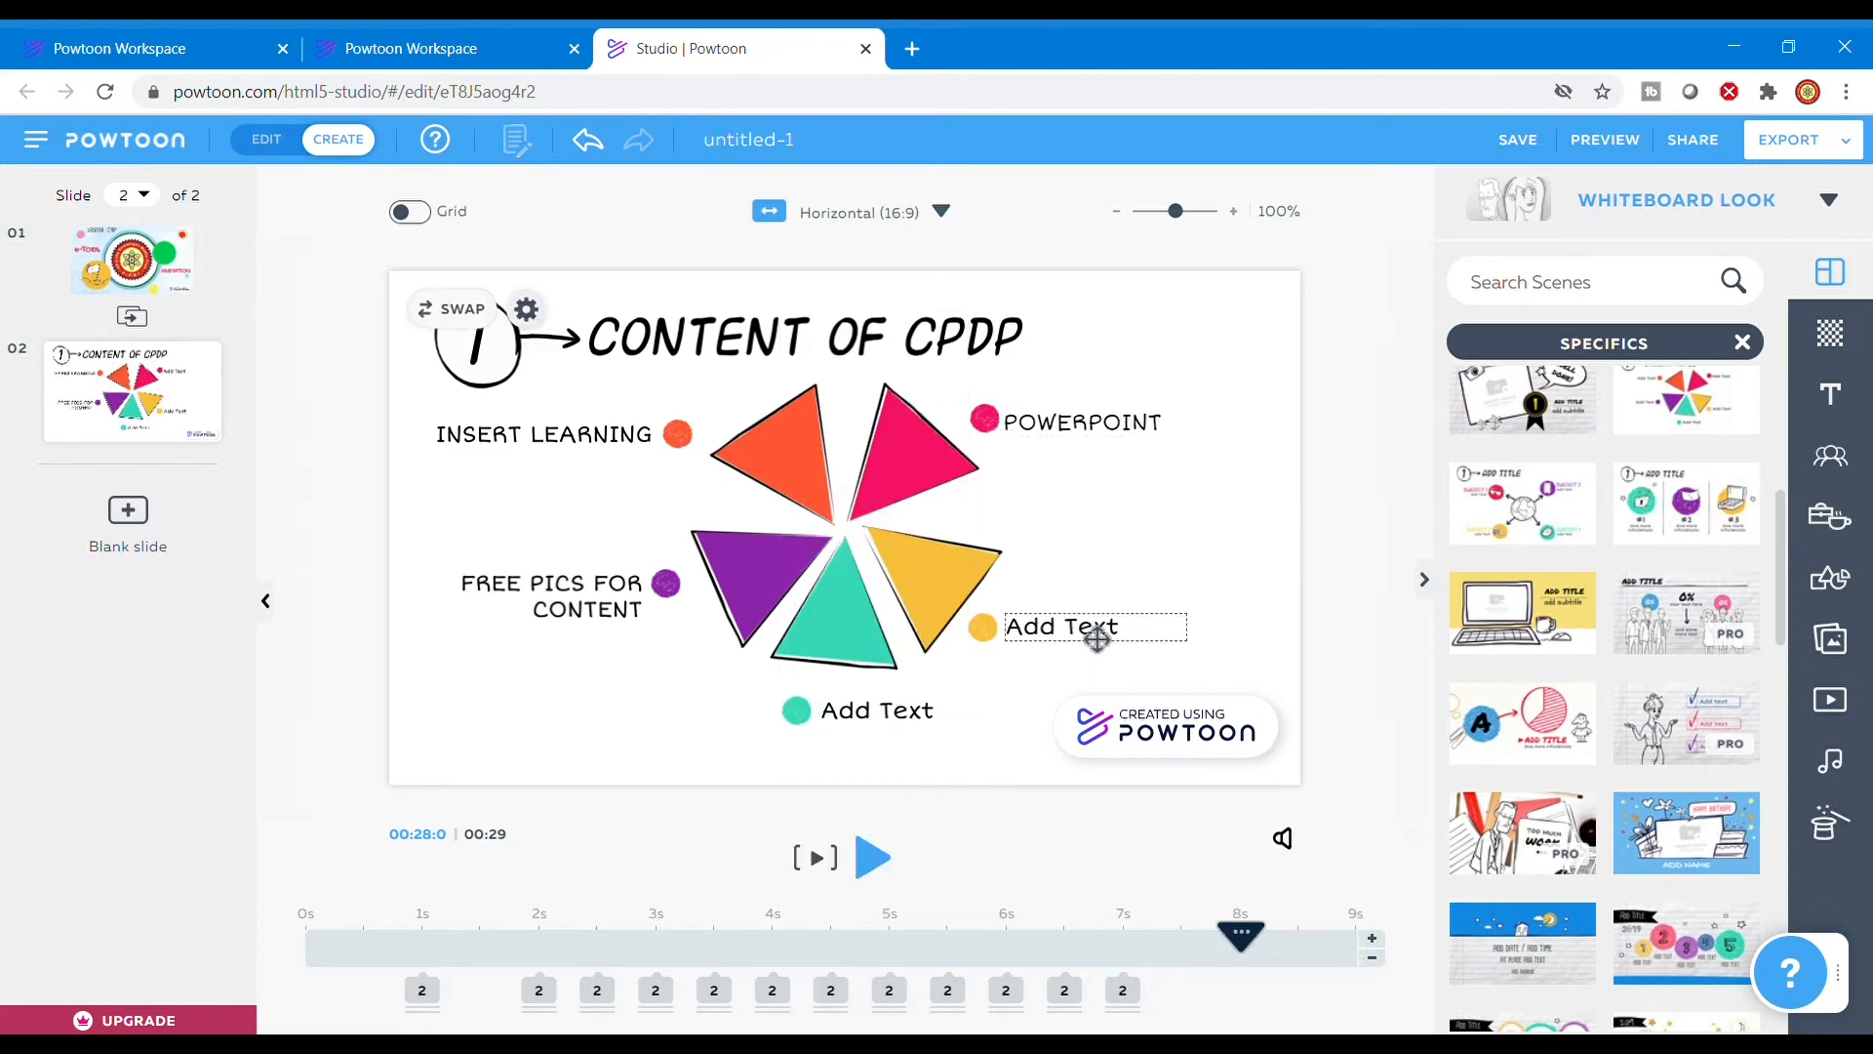
double_click(1097, 639)
text(VIDEO EDI)
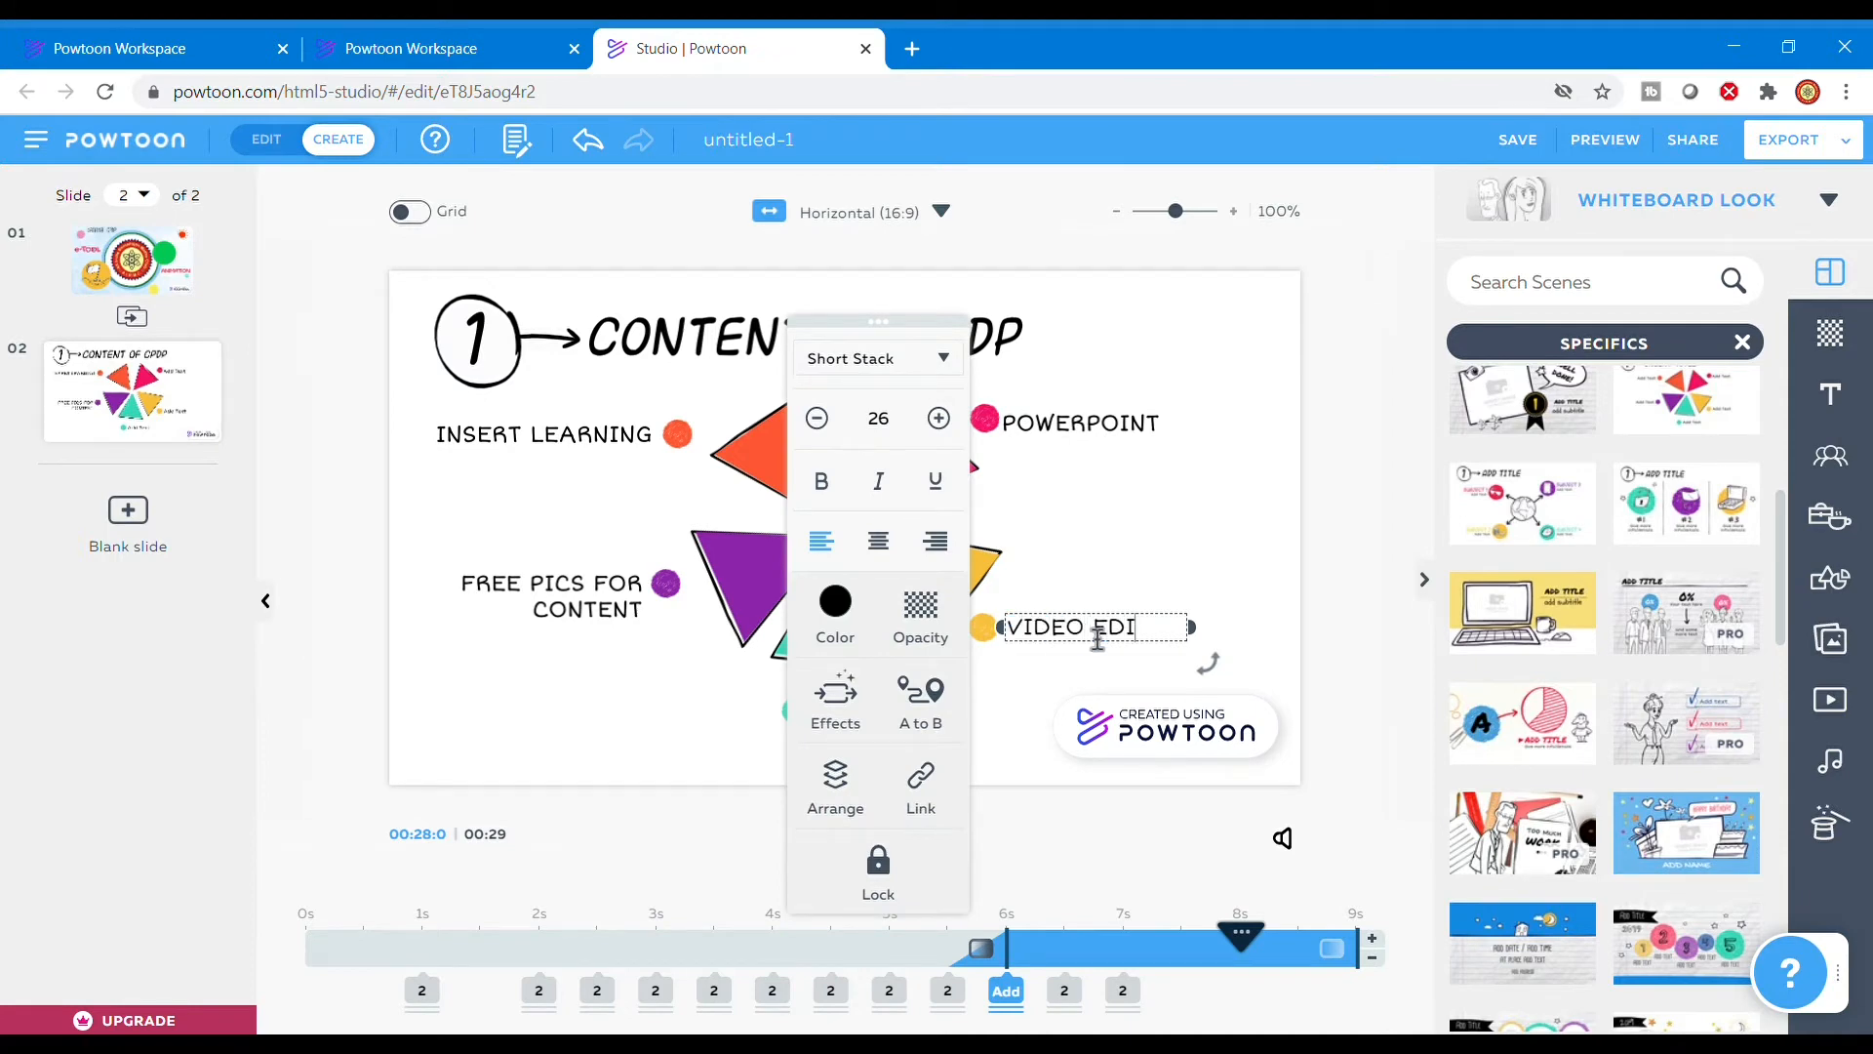
text(TING)
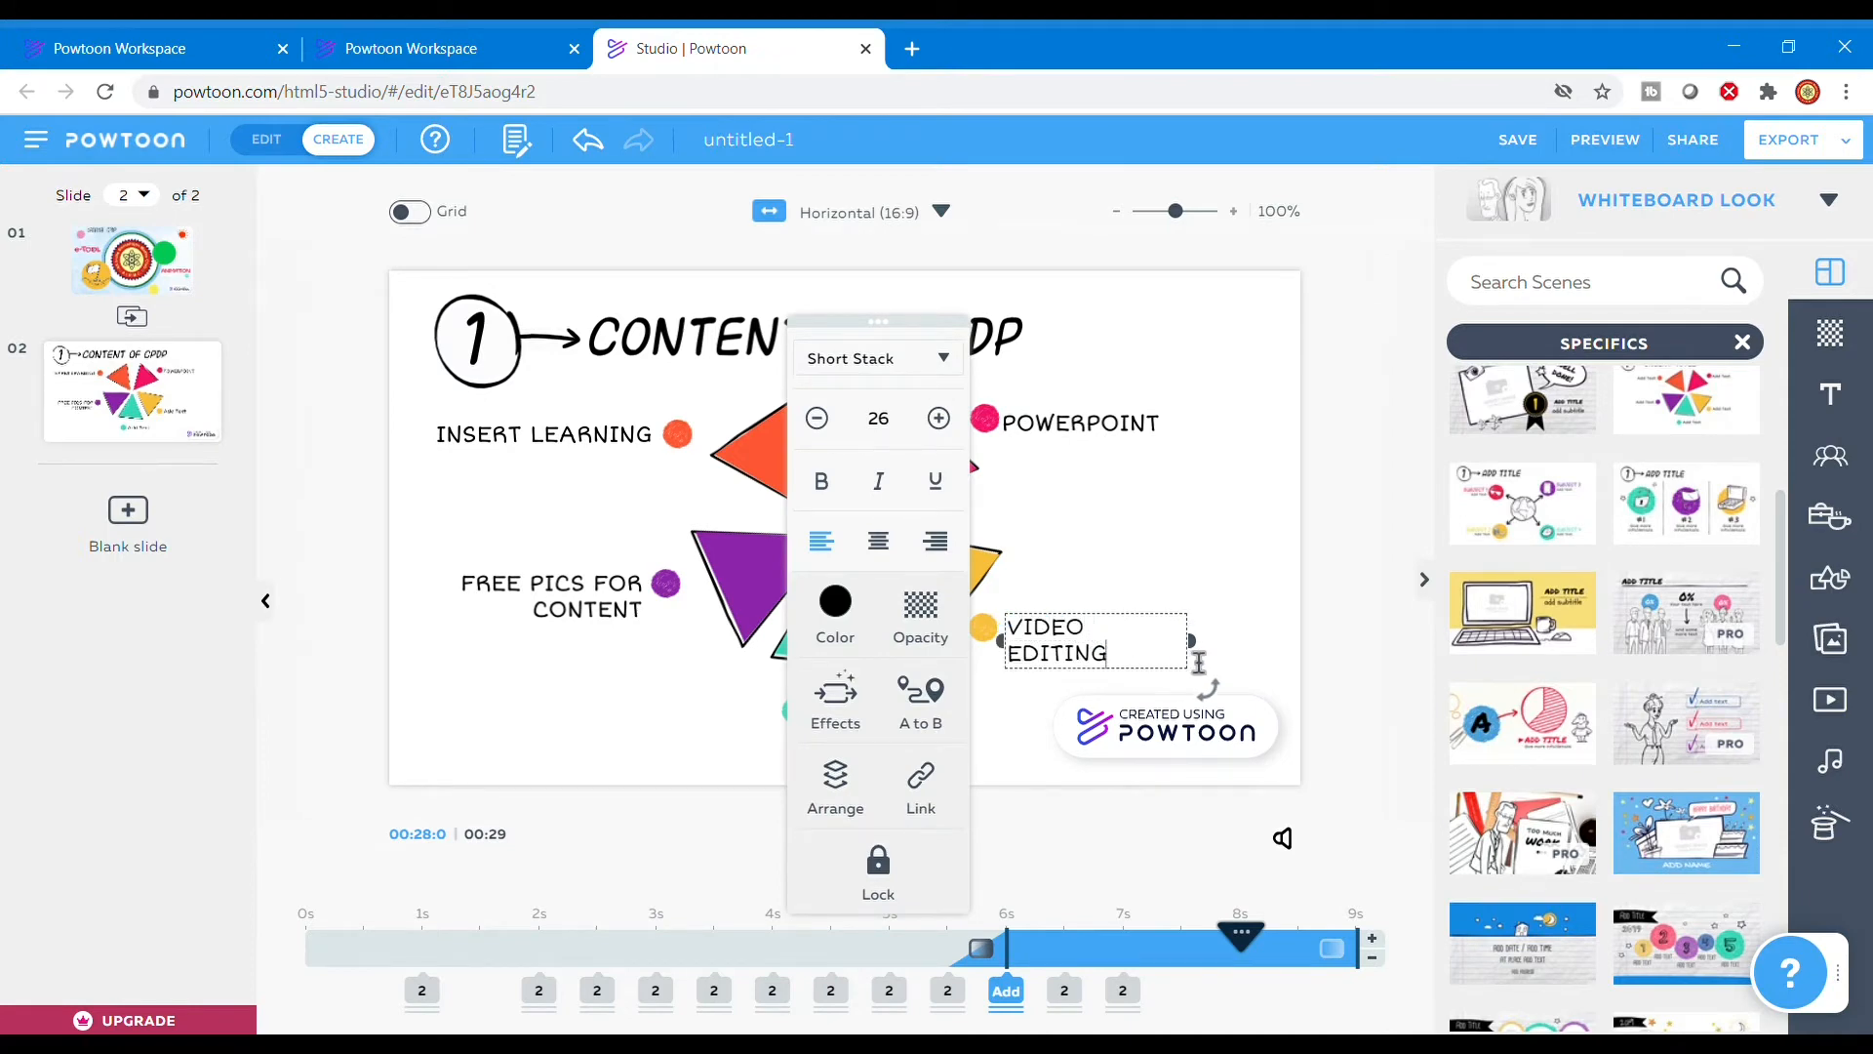
drag(1215, 659, 1288, 646)
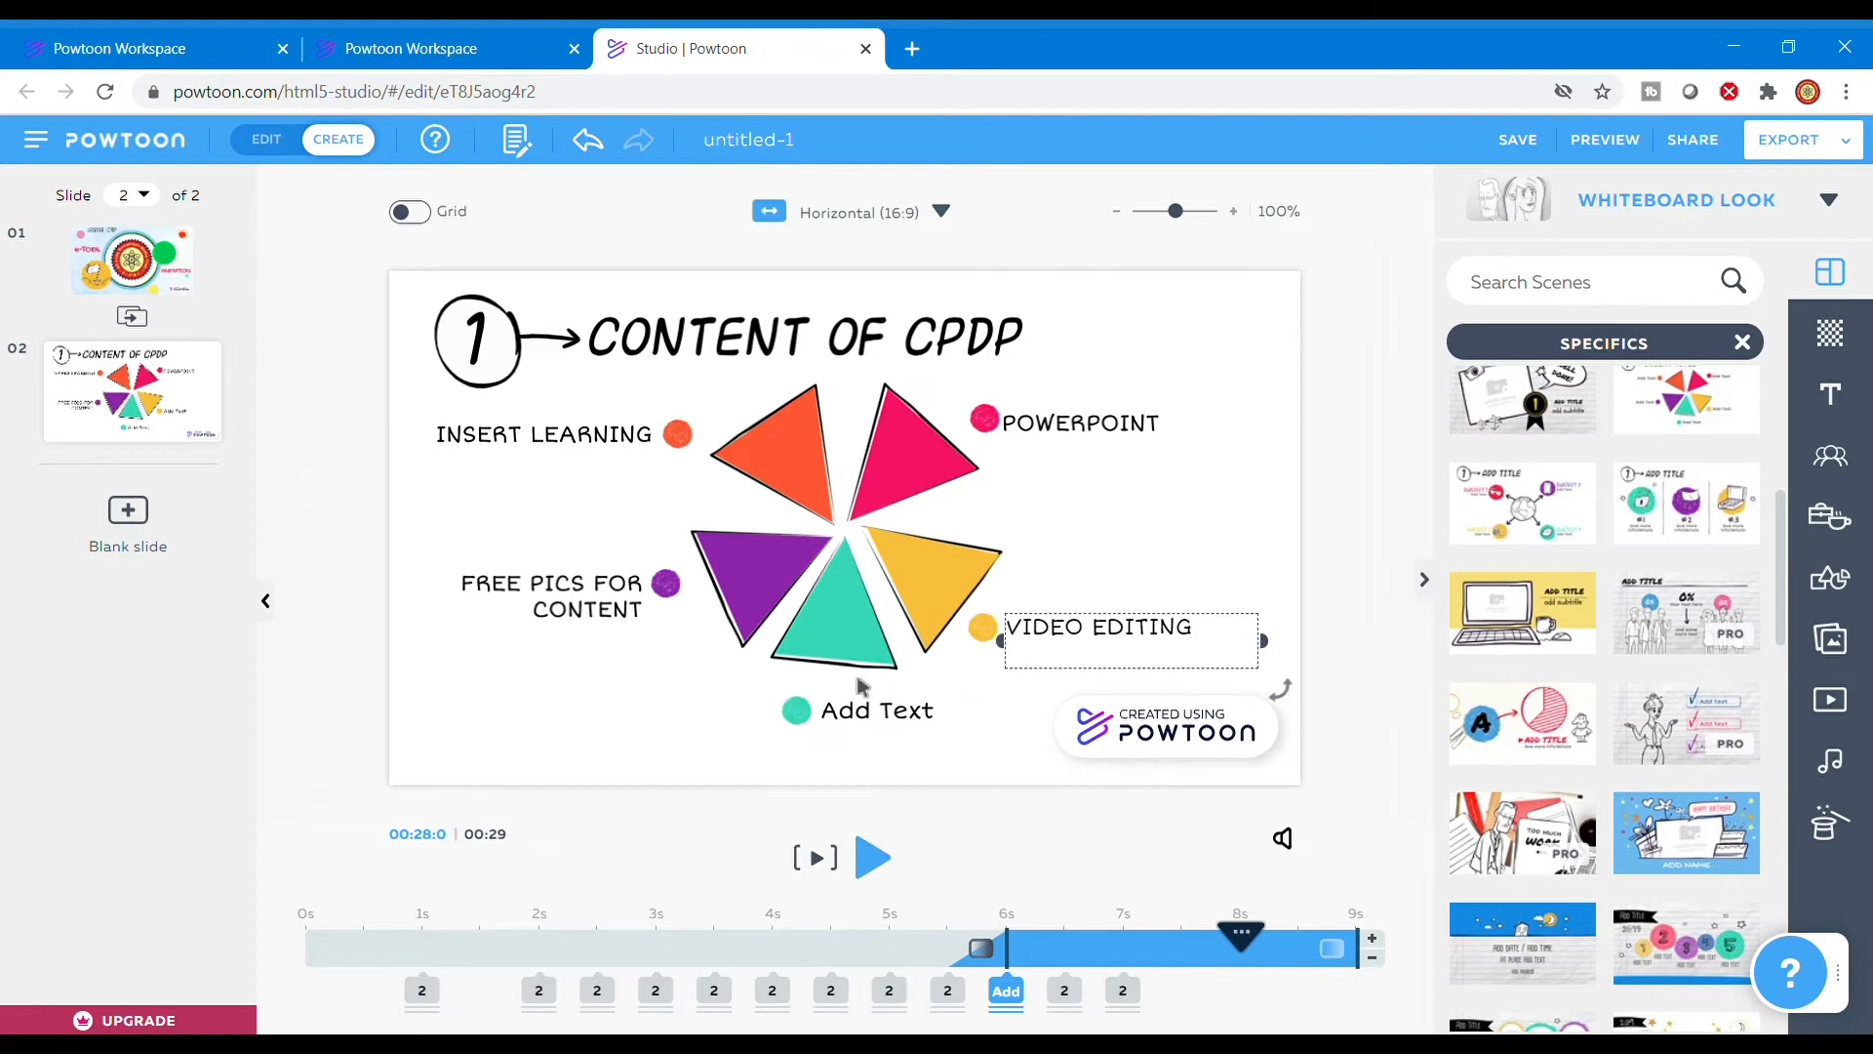
- Replace the placeholder text beside the green dot with "RENDERFOREST" and widen its box so the word fits on one line
click(895, 727)
click(897, 726)
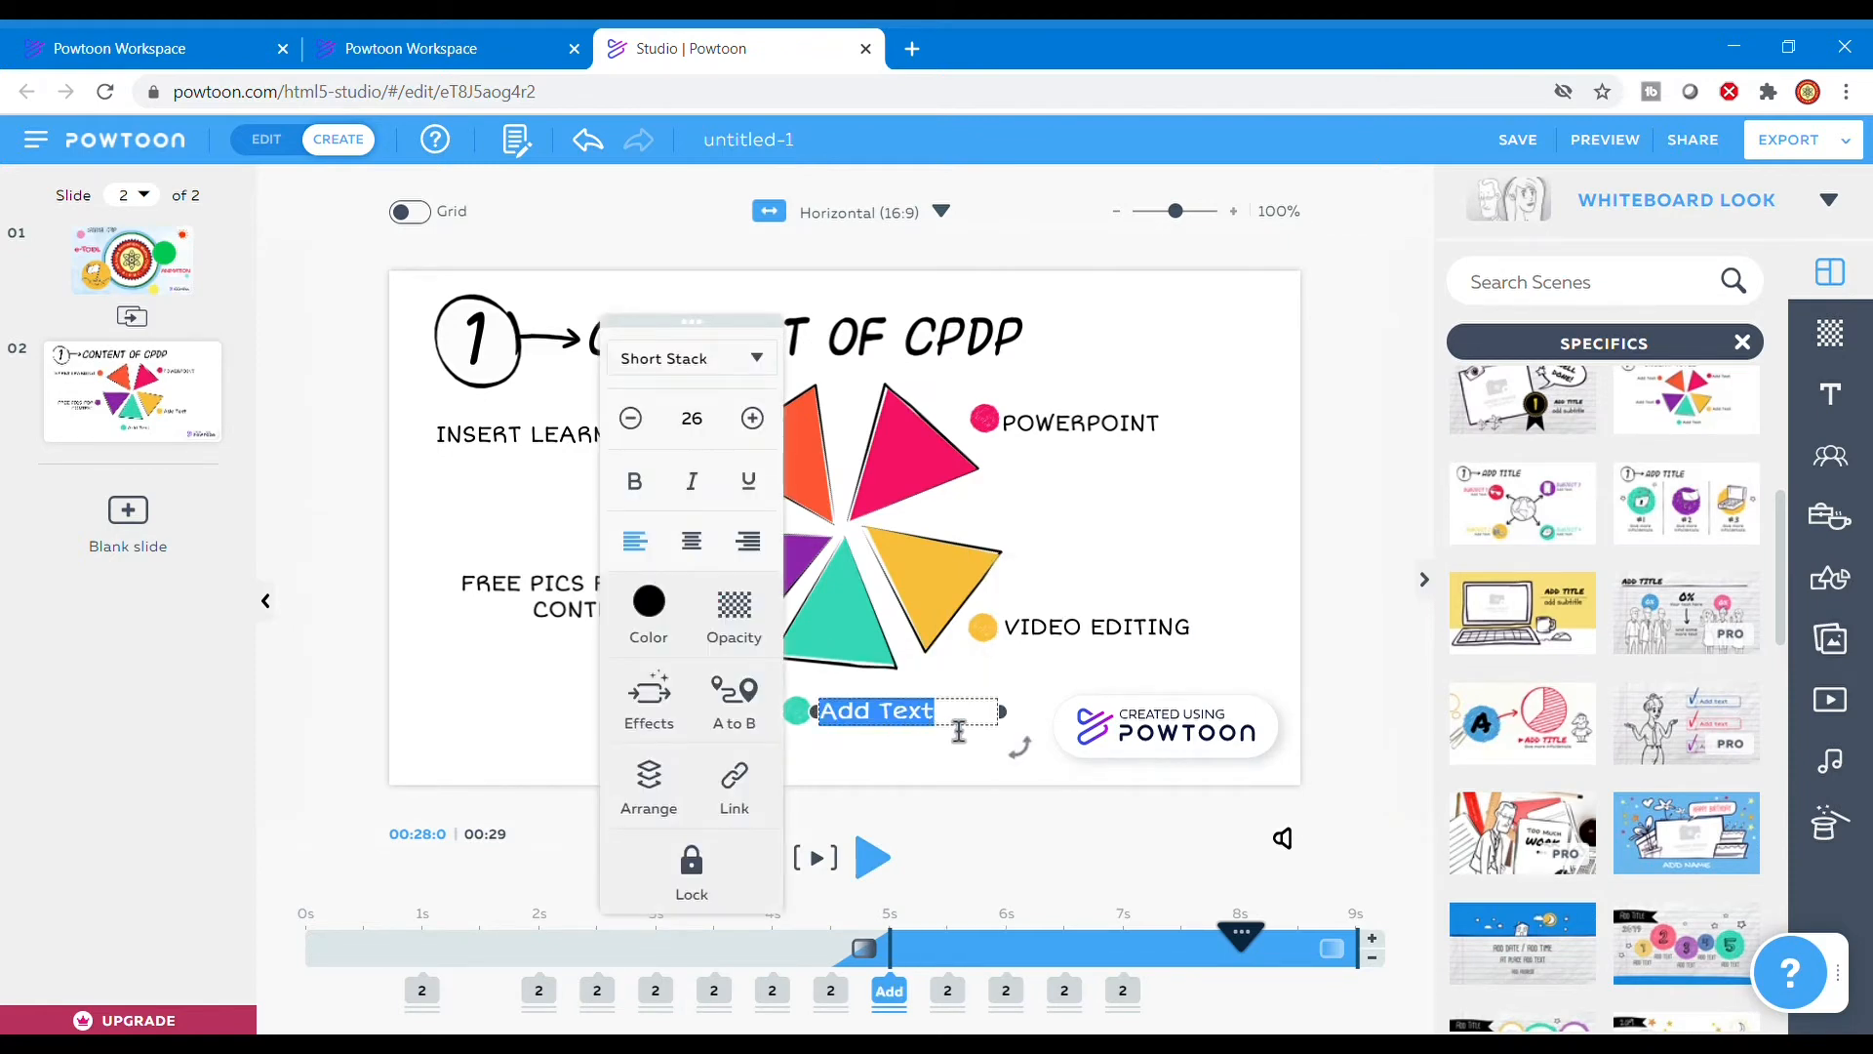
text(RENDERFOR)
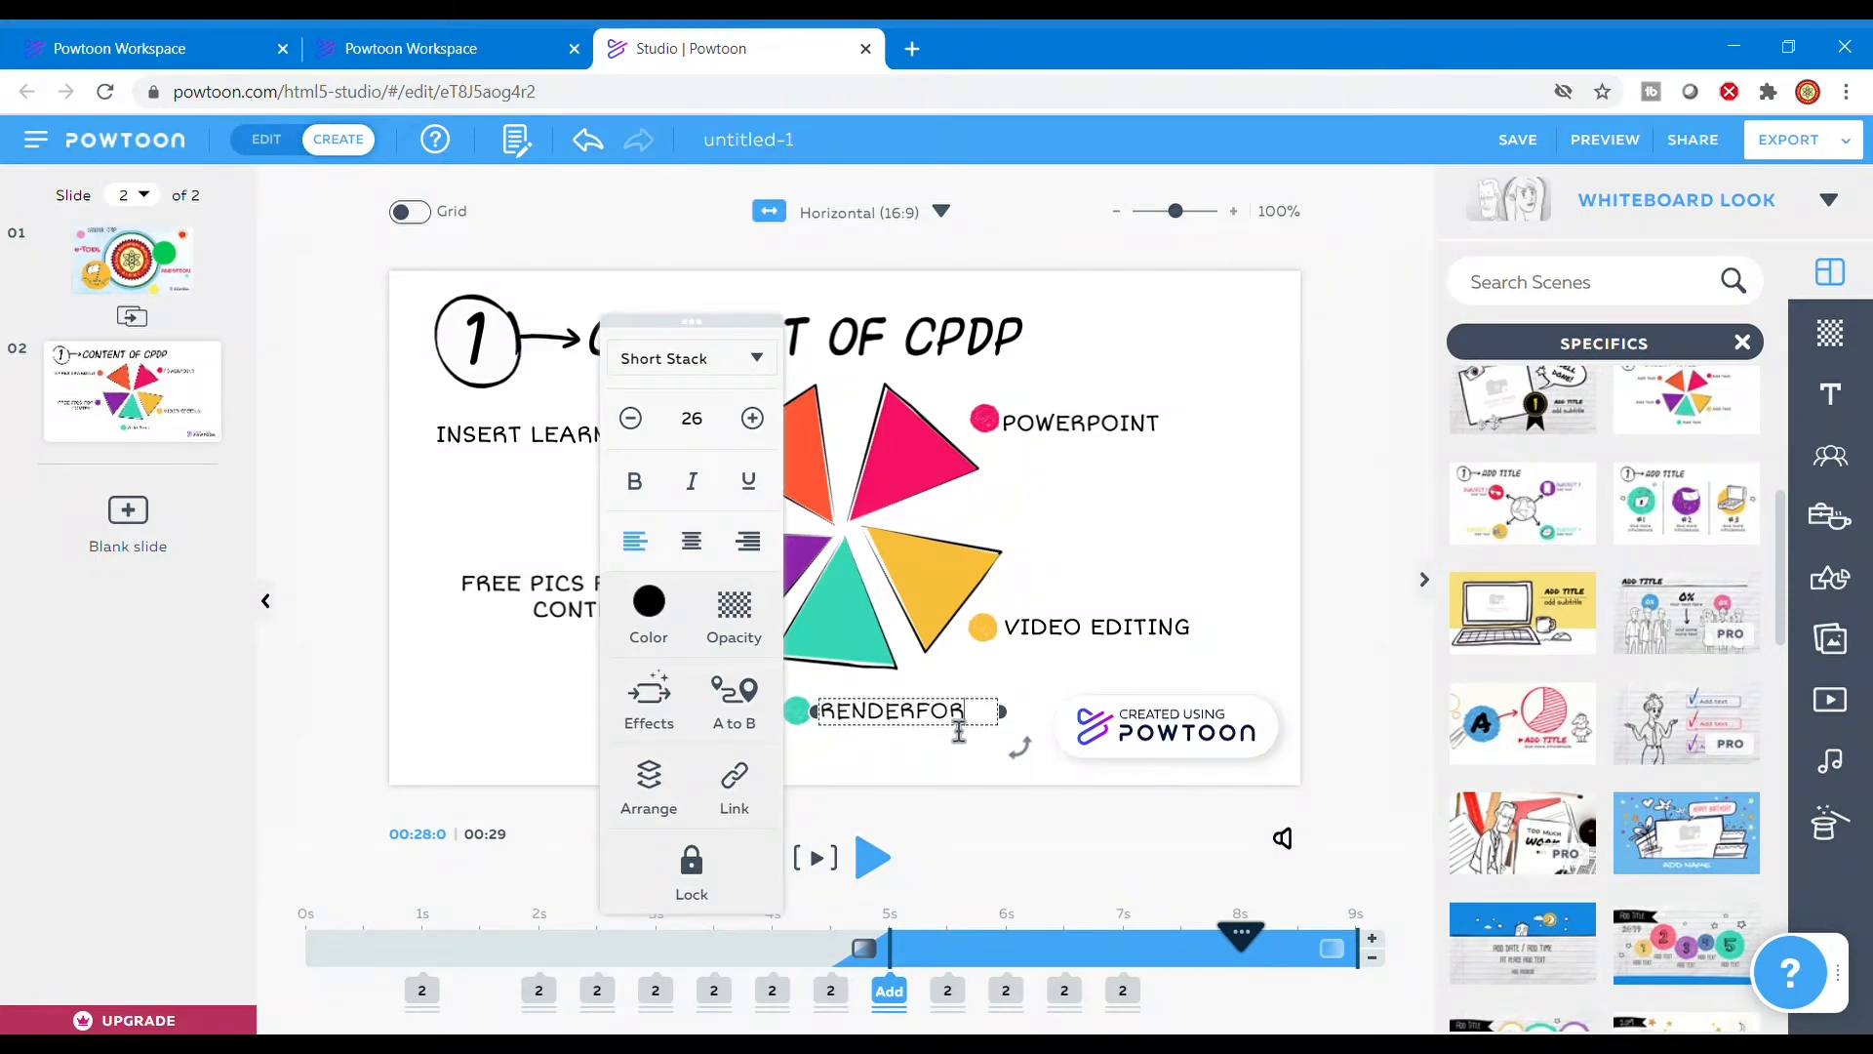
text(EST)
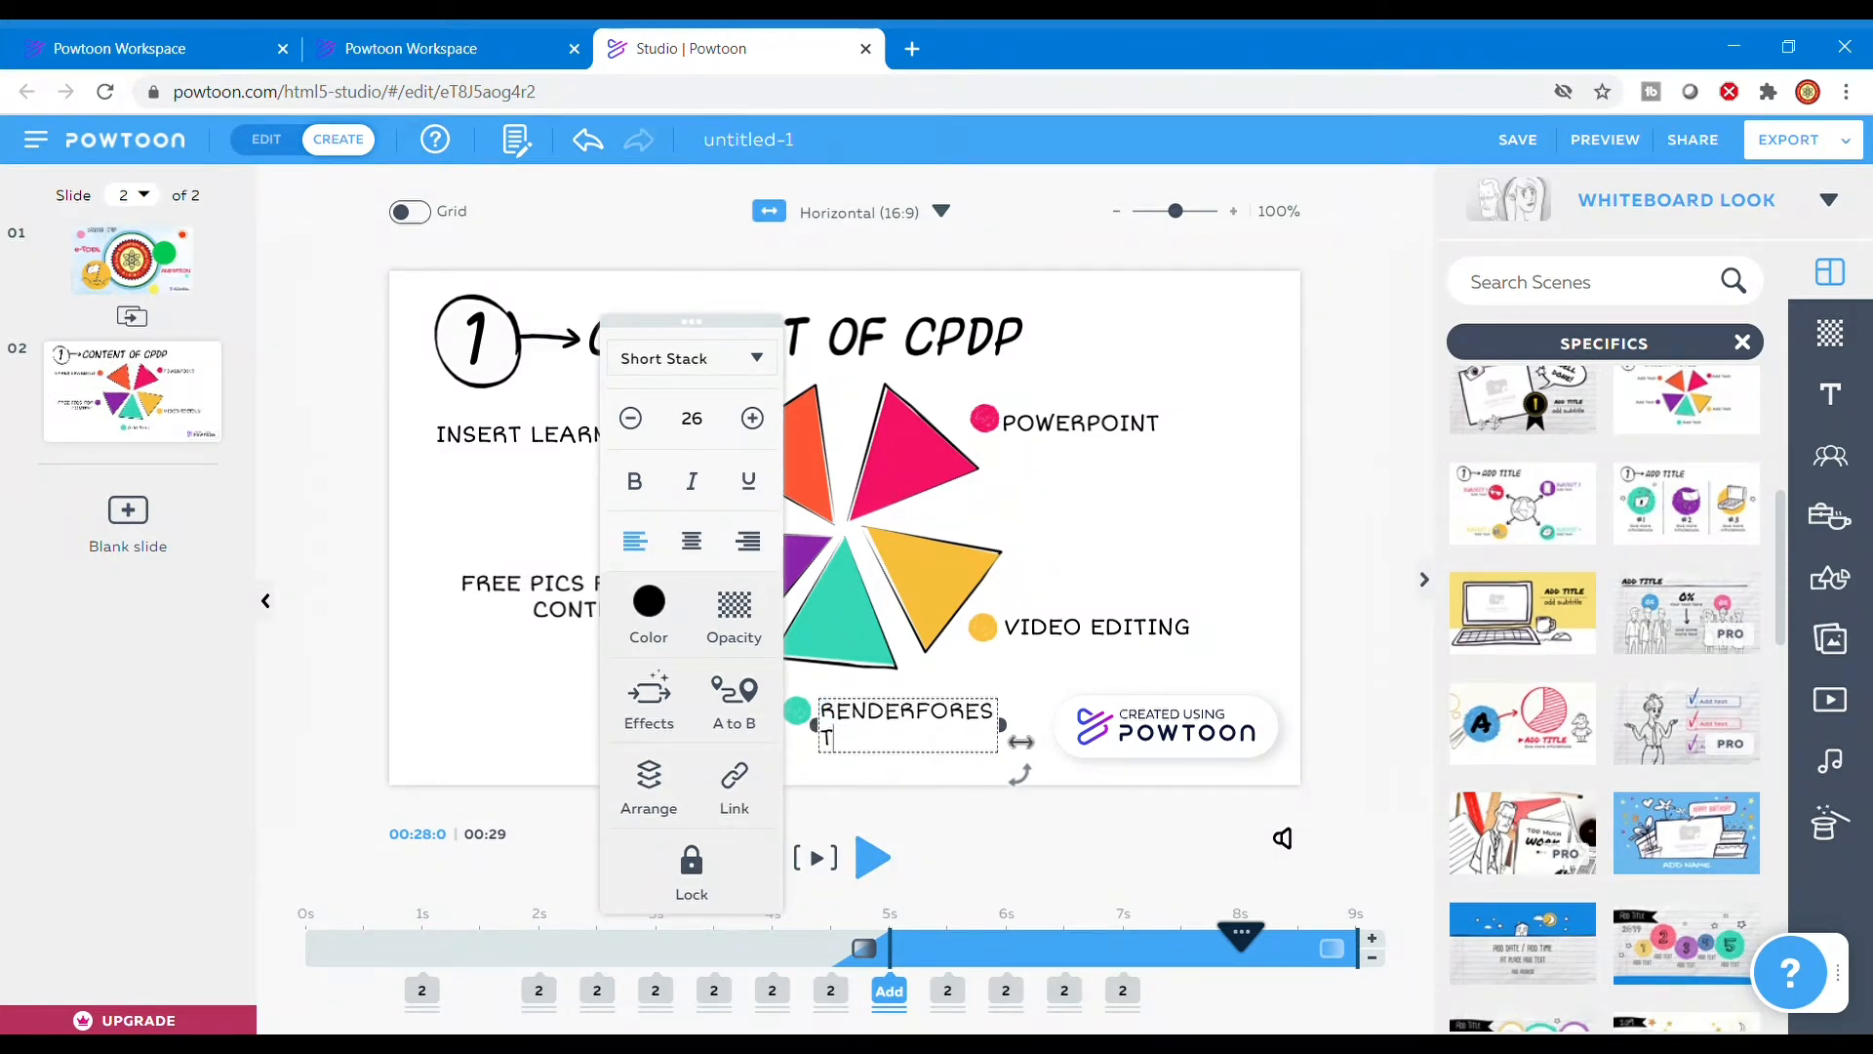
drag(1021, 741, 1073, 741)
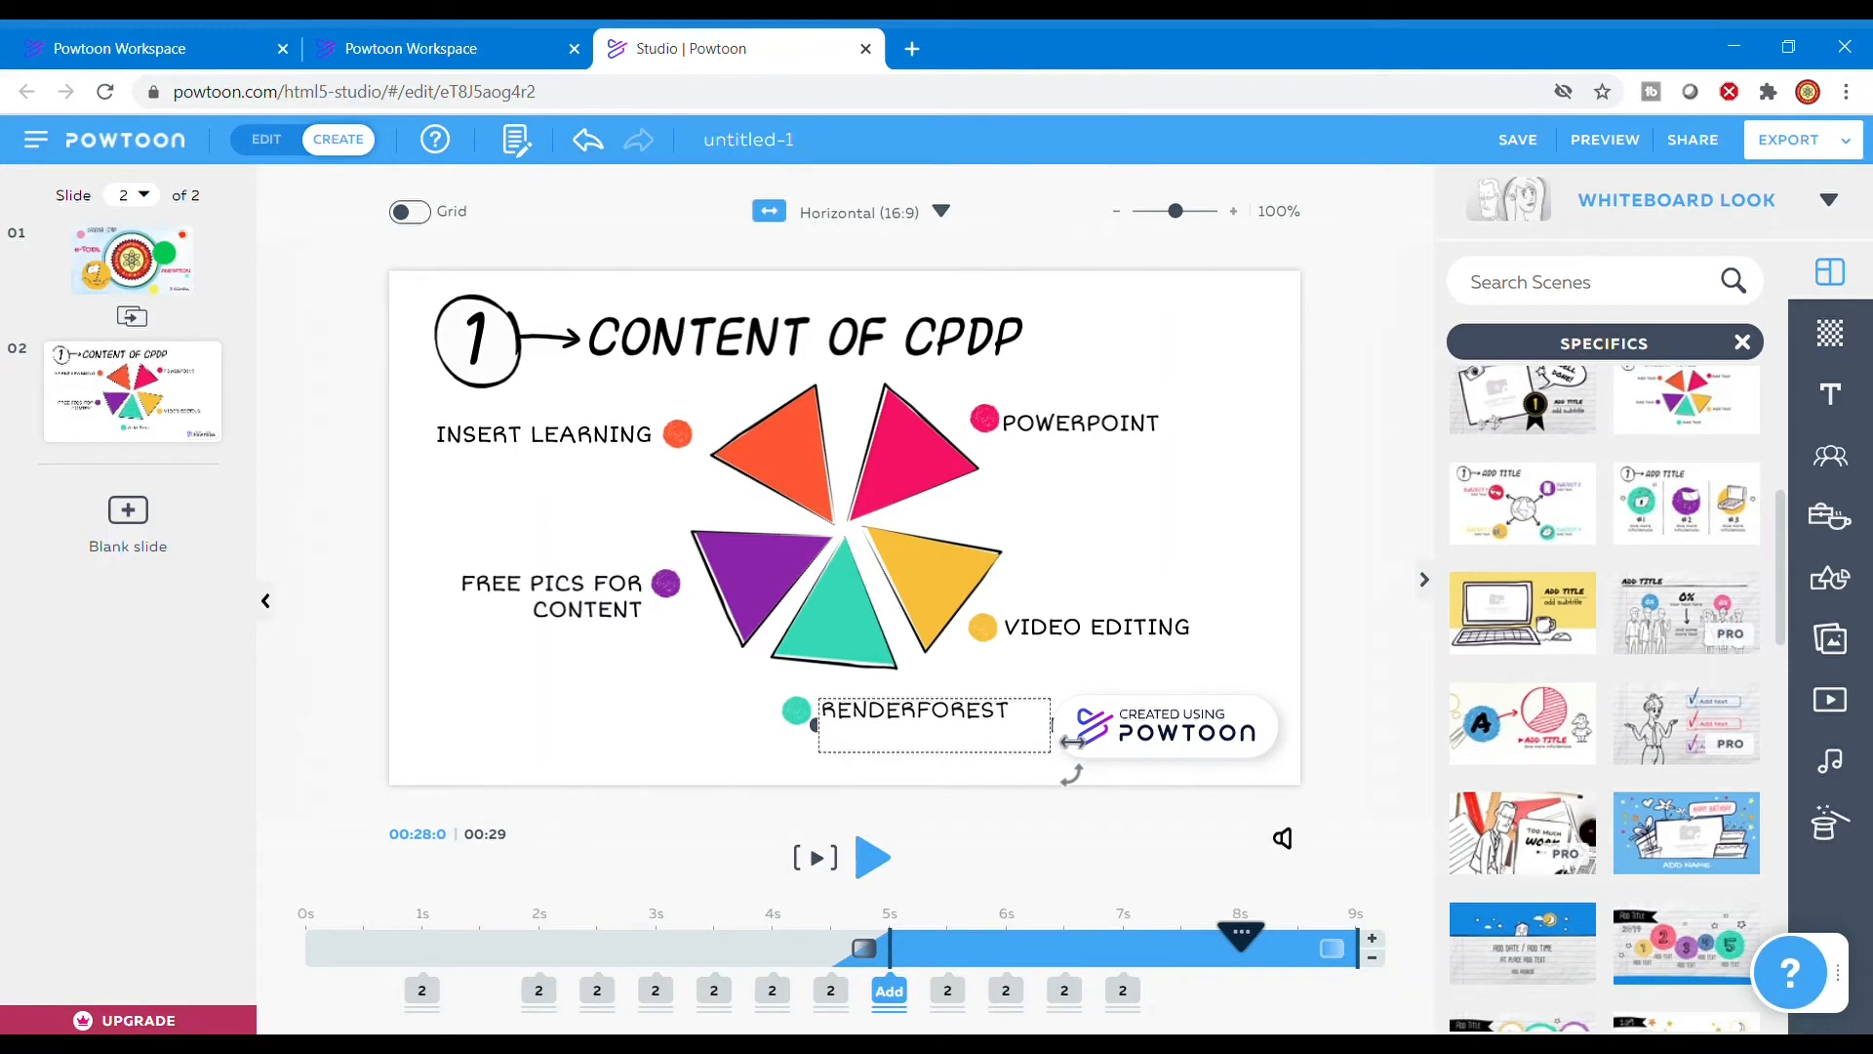
click(810, 722)
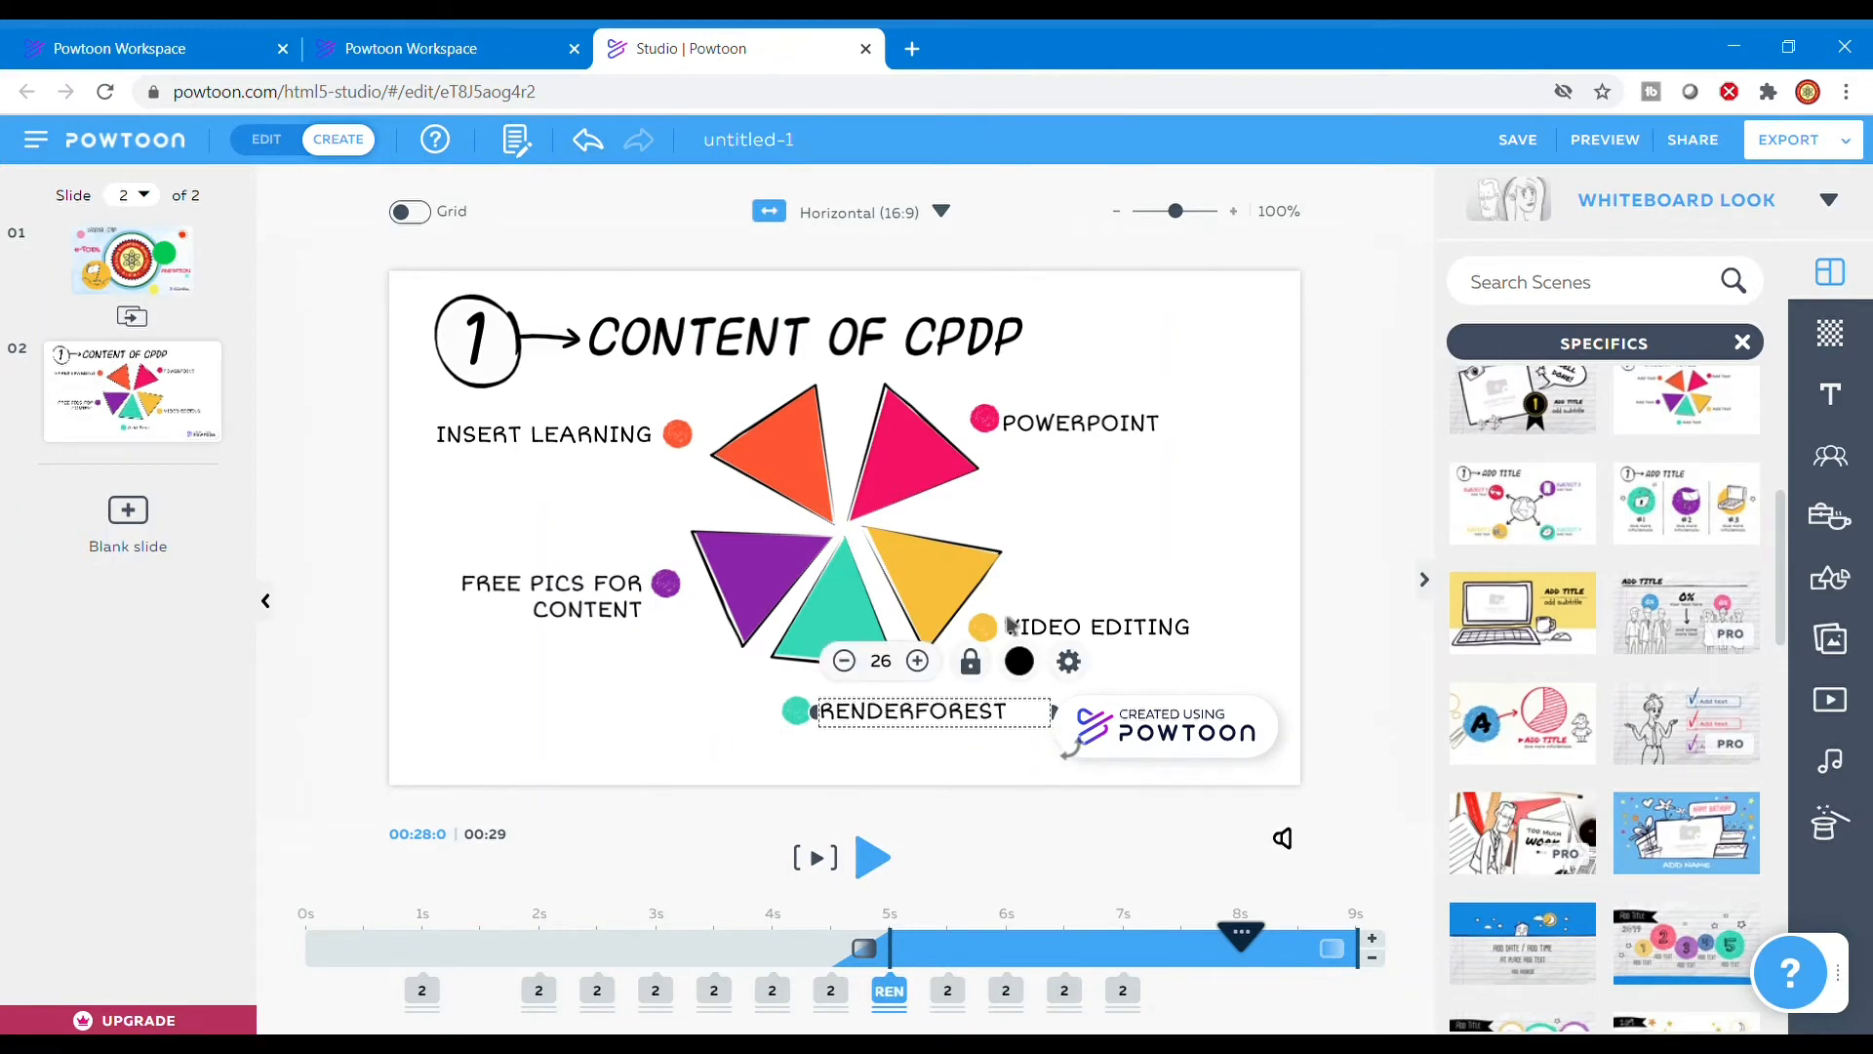